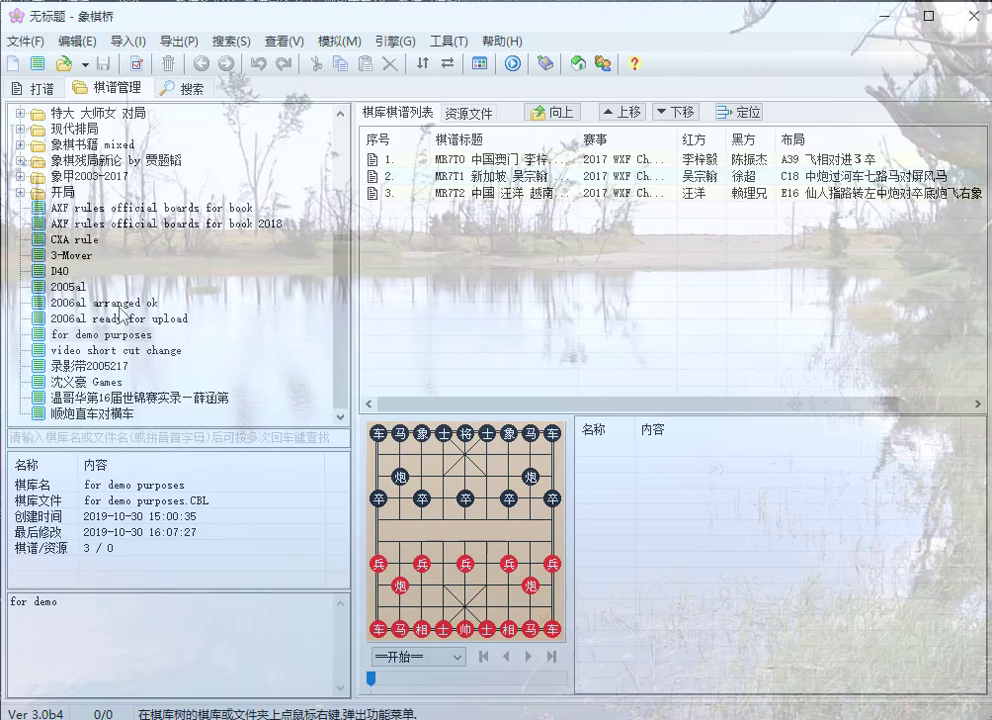
Import all the .xqf game records from the "16wxc m r6" desktop folder into the "for demo purposes" library.
{"action": "left_click", "coordinate": [105, 336]}
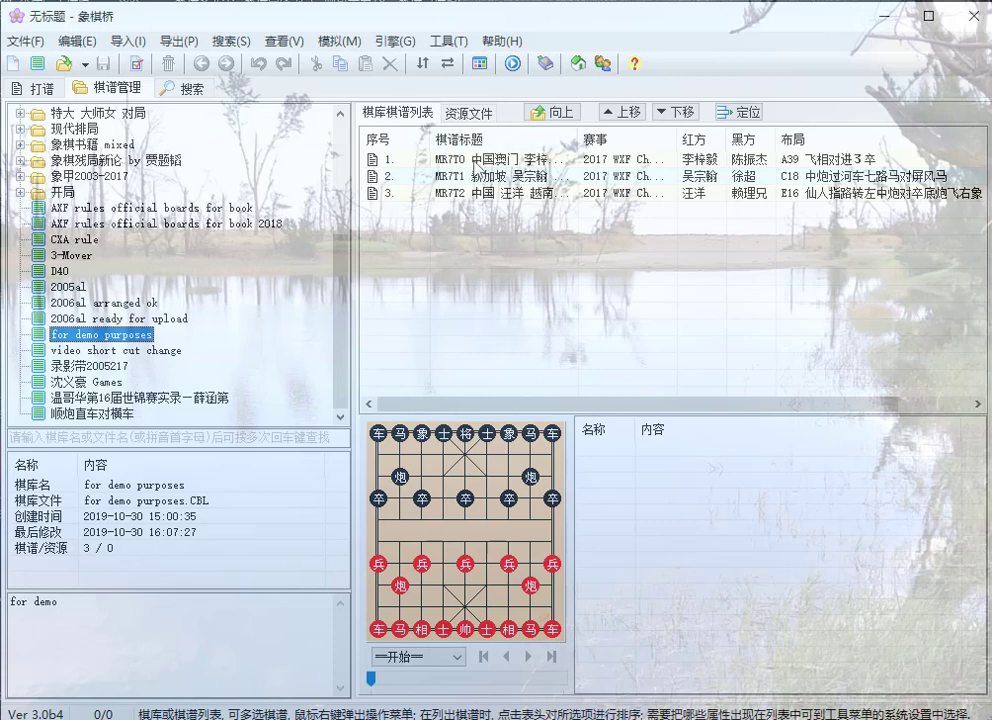
{"action": "right_click", "coordinate": [125, 338]}
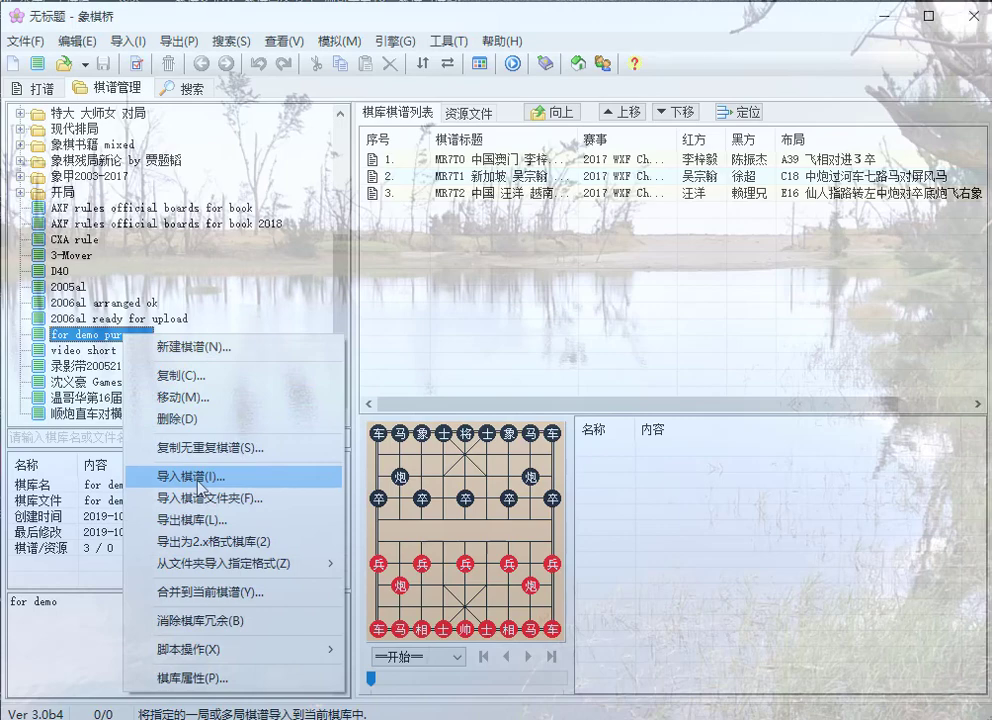
{"action": "left_click", "coordinate": [199, 487]}
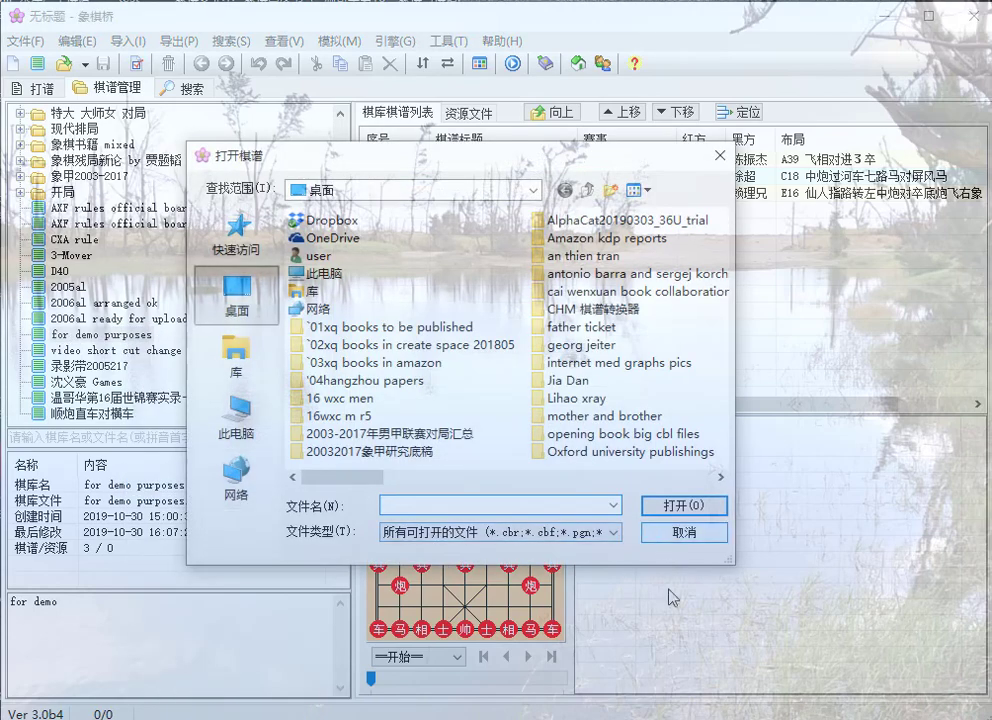
{"action": "double_click", "coordinate": [338, 416]}
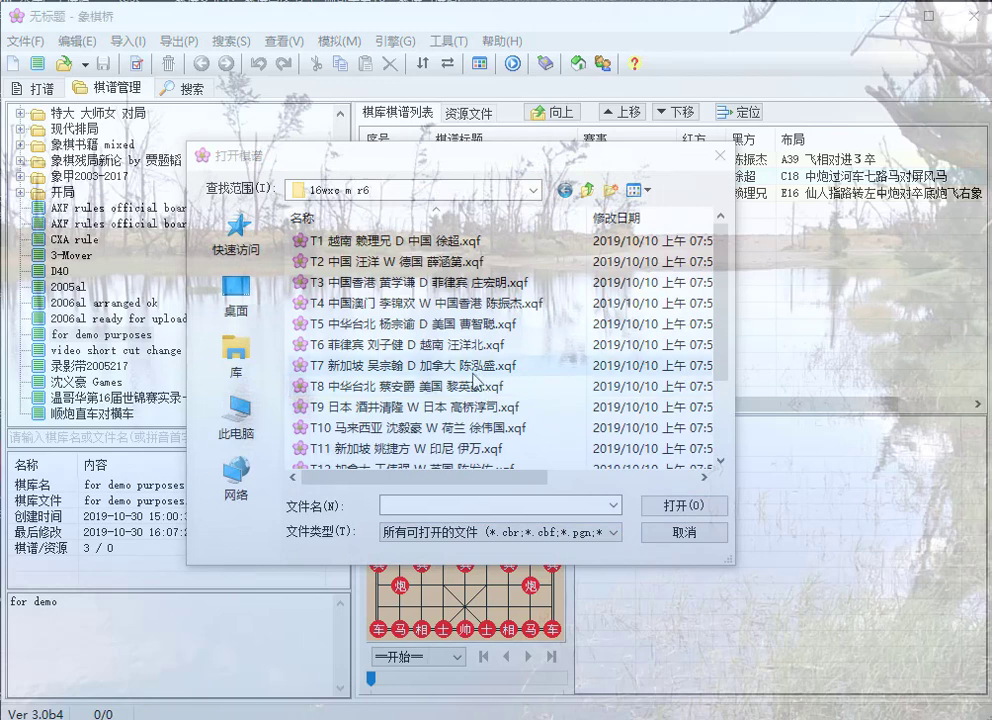
{"action": "scroll", "coordinate": [462, 368], "scroll_direction": "down", "scroll_amount": 2}
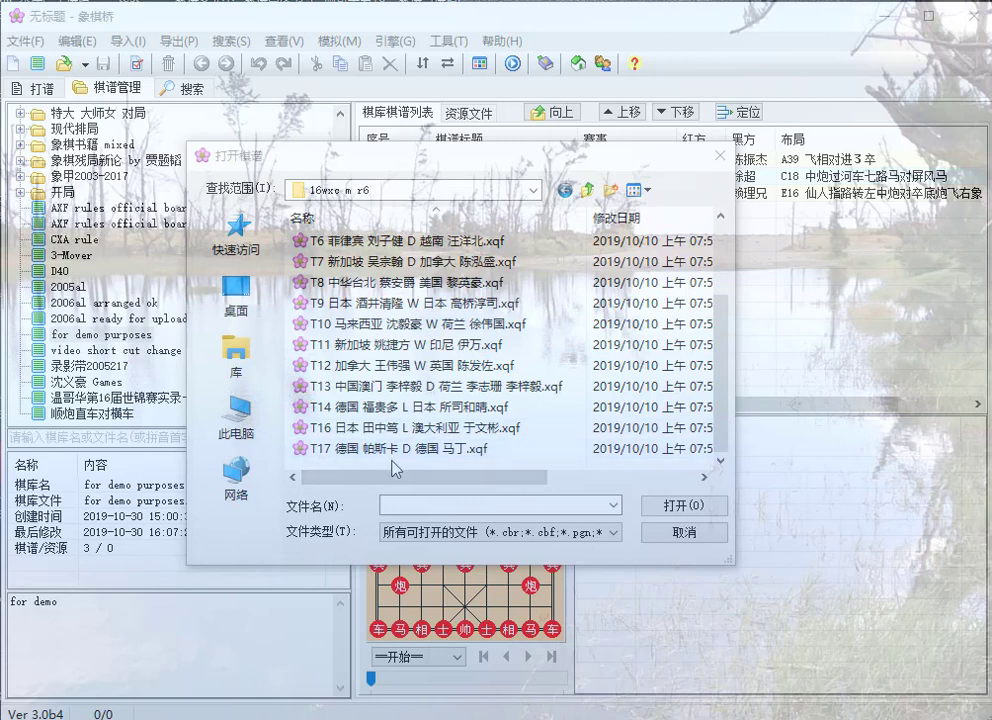
{"action": "left_click_drag", "start_coordinate": [393, 464], "coordinate": [419, 472]}
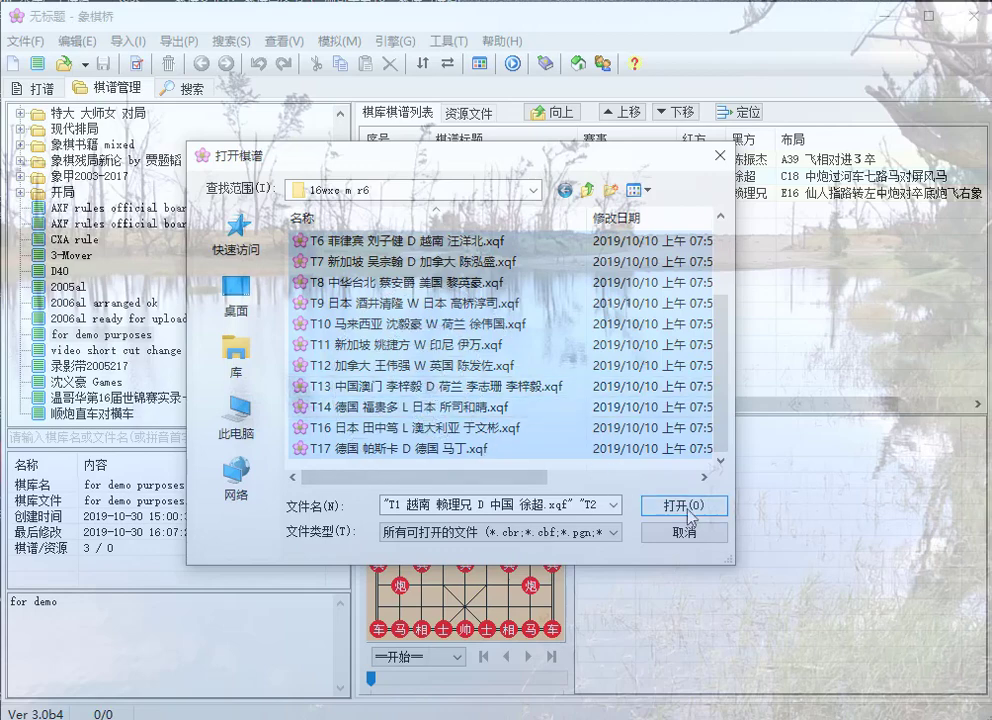
{"action": "left_click", "coordinate": [688, 506]}
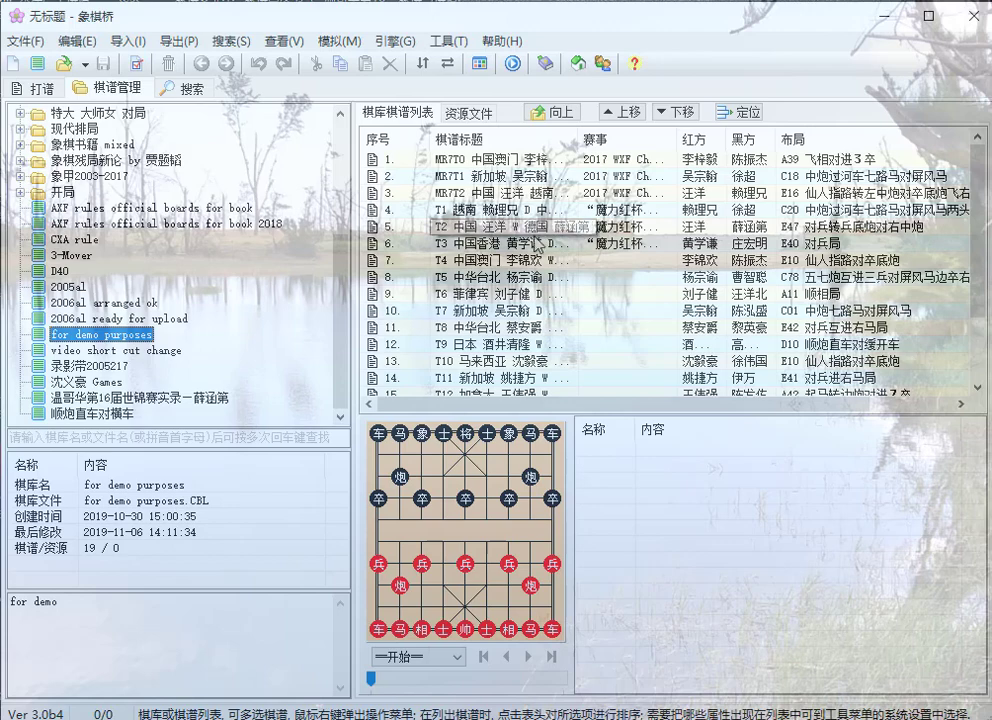
Open game T6 from the library list, check its game properties, and return to the library's game list.
{"action": "scroll", "coordinate": [540, 243], "scroll_direction": "down", "scroll_amount": 2}
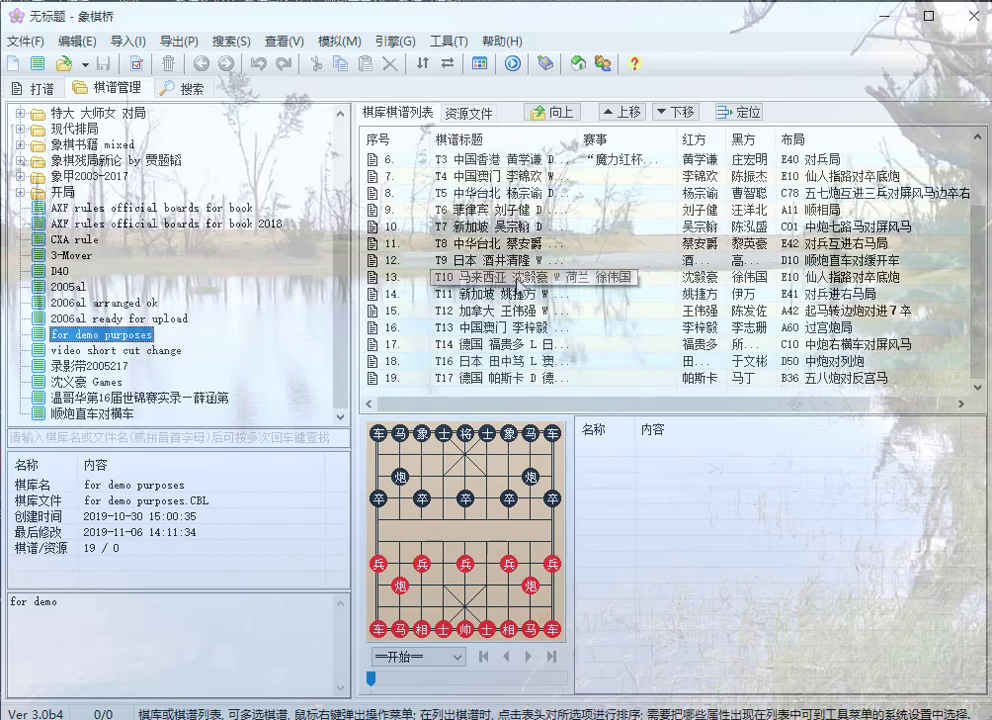
{"action": "scroll", "coordinate": [517, 285], "scroll_direction": "up", "scroll_amount": 2}
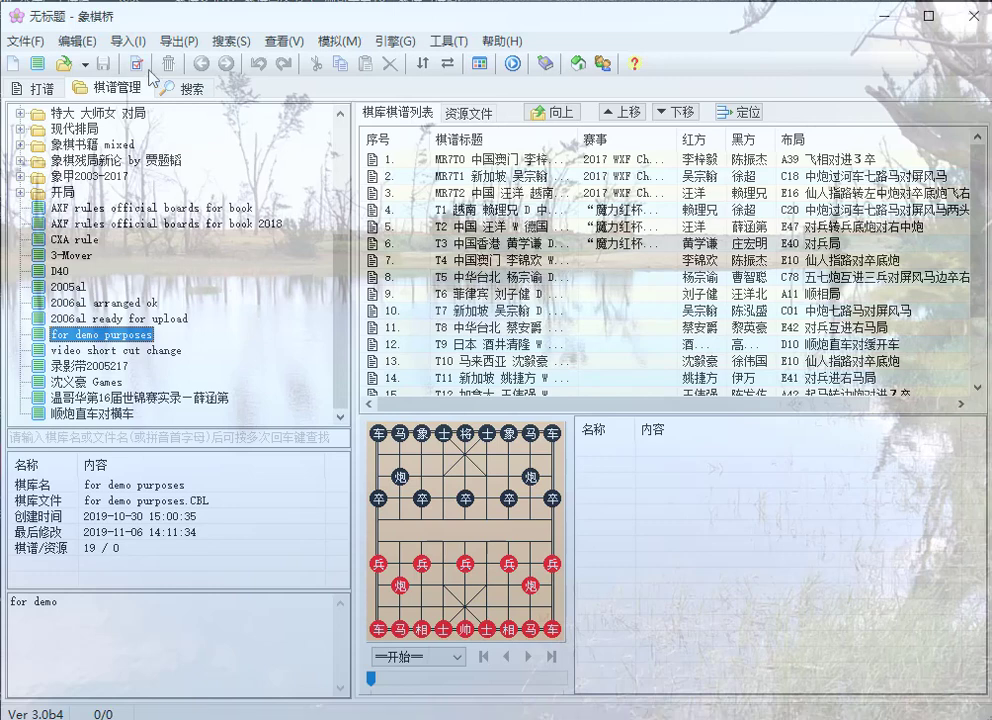
{"action": "left_click", "coordinate": [538, 297]}
{"action": "double_click", "coordinate": [538, 299]}
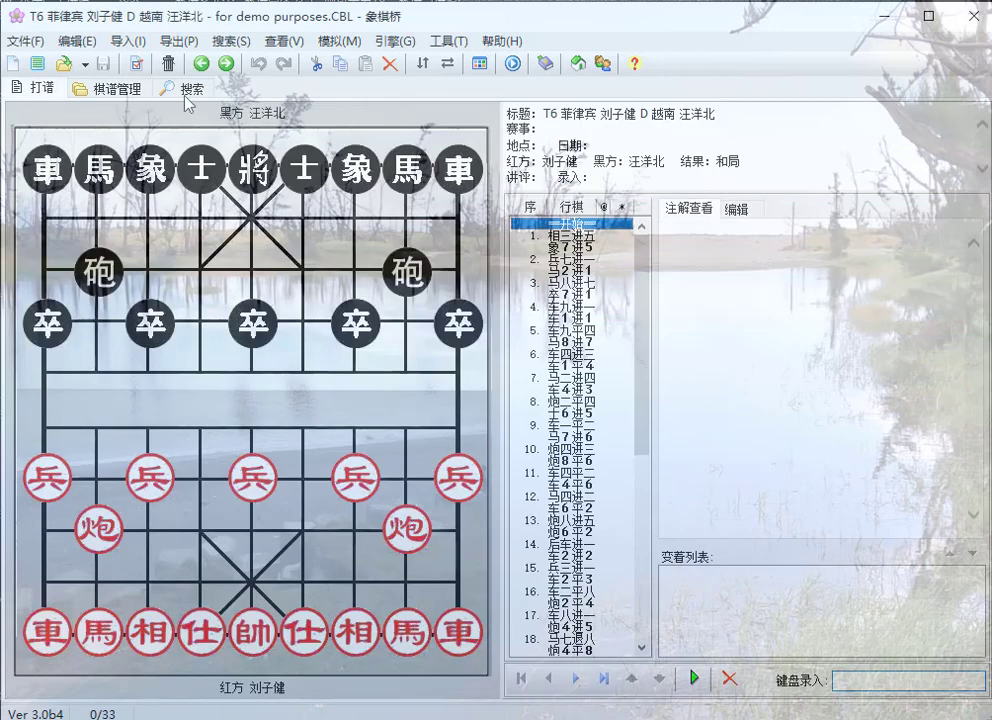
{"action": "left_click", "coordinate": [137, 65]}
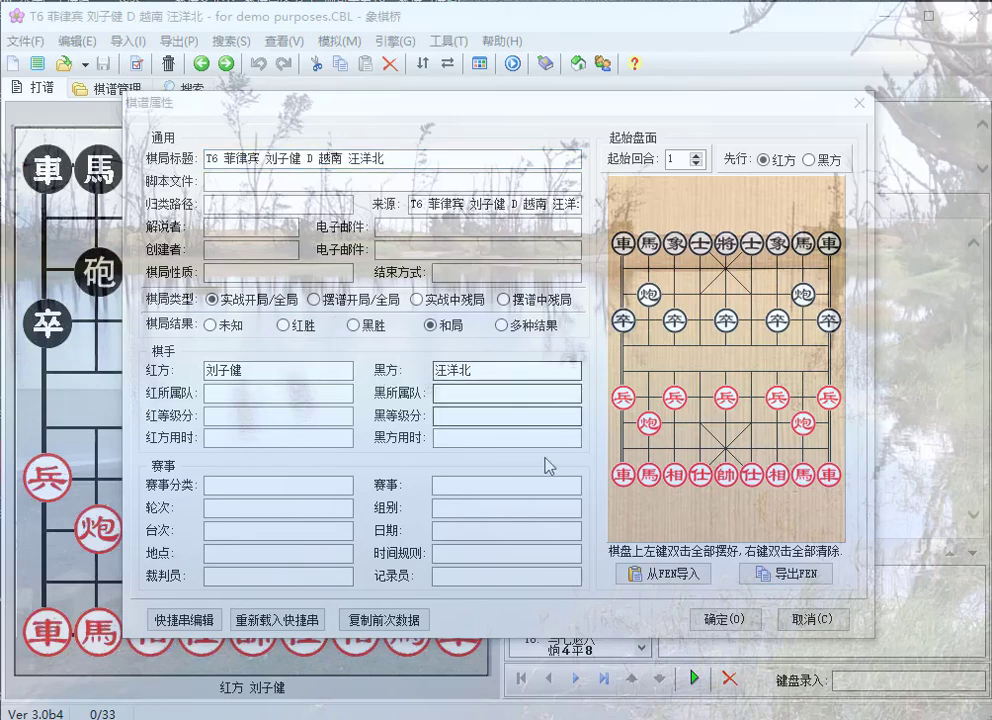
{"action": "left_click", "coordinate": [716, 622]}
{"action": "left_click", "coordinate": [104, 89]}
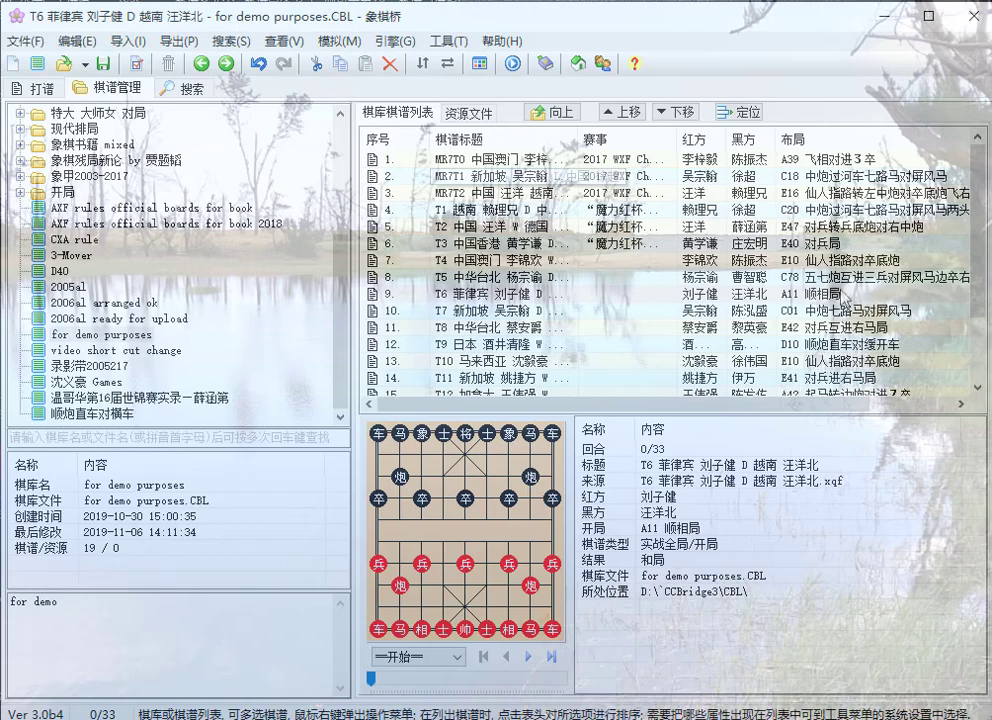
Sort the game list in turn by opening (布局), black player (黑方), red player (红方) and event (赛事).
{"action": "scroll", "coordinate": [678, 229], "scroll_direction": "down", "scroll_amount": 2}
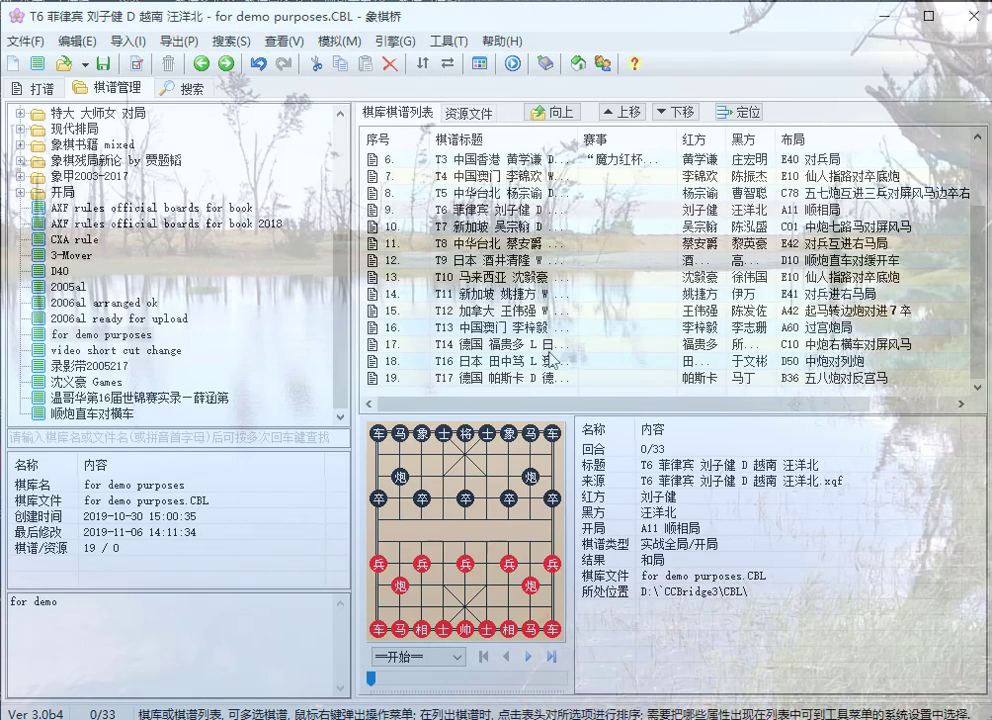
{"action": "scroll", "coordinate": [520, 388], "scroll_direction": "up", "scroll_amount": 2}
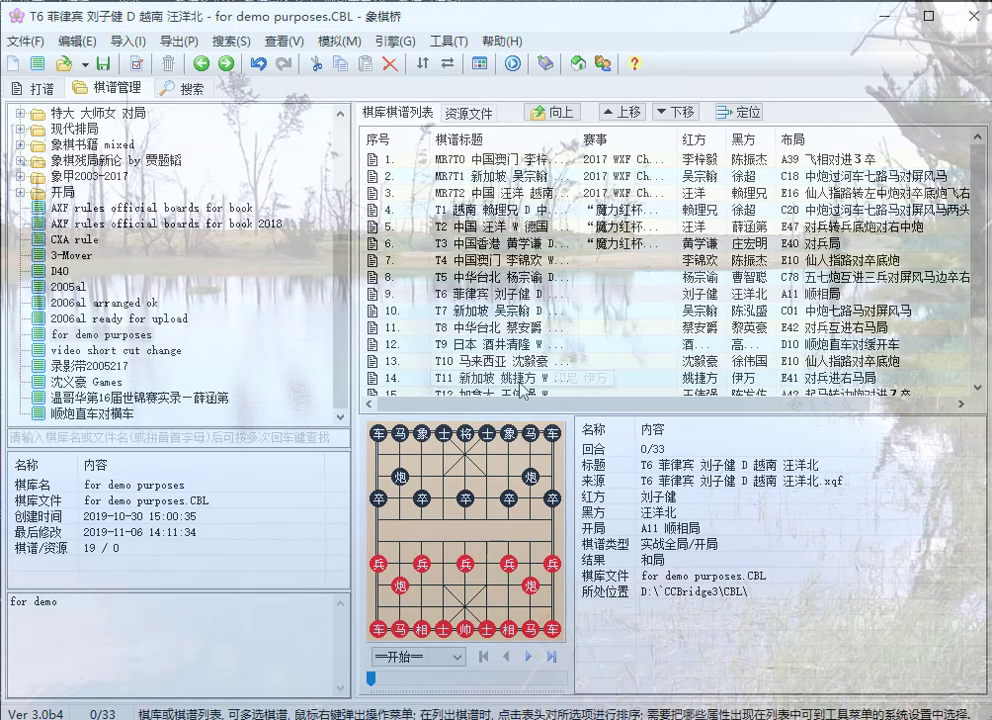
{"action": "left_click", "coordinate": [810, 140]}
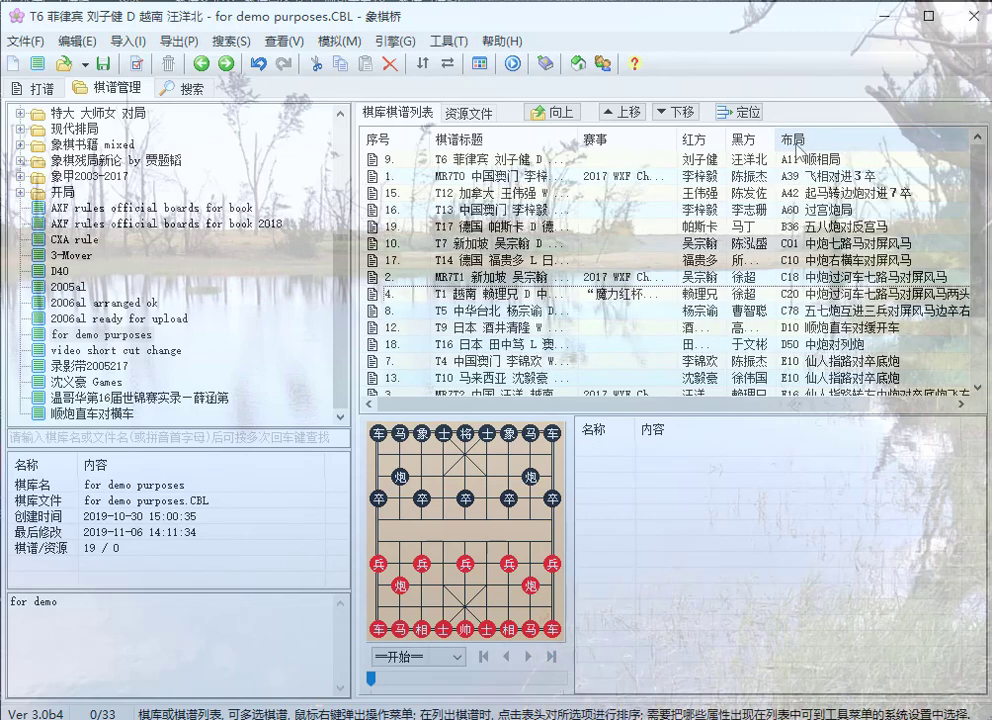
{"action": "left_click", "coordinate": [572, 113]}
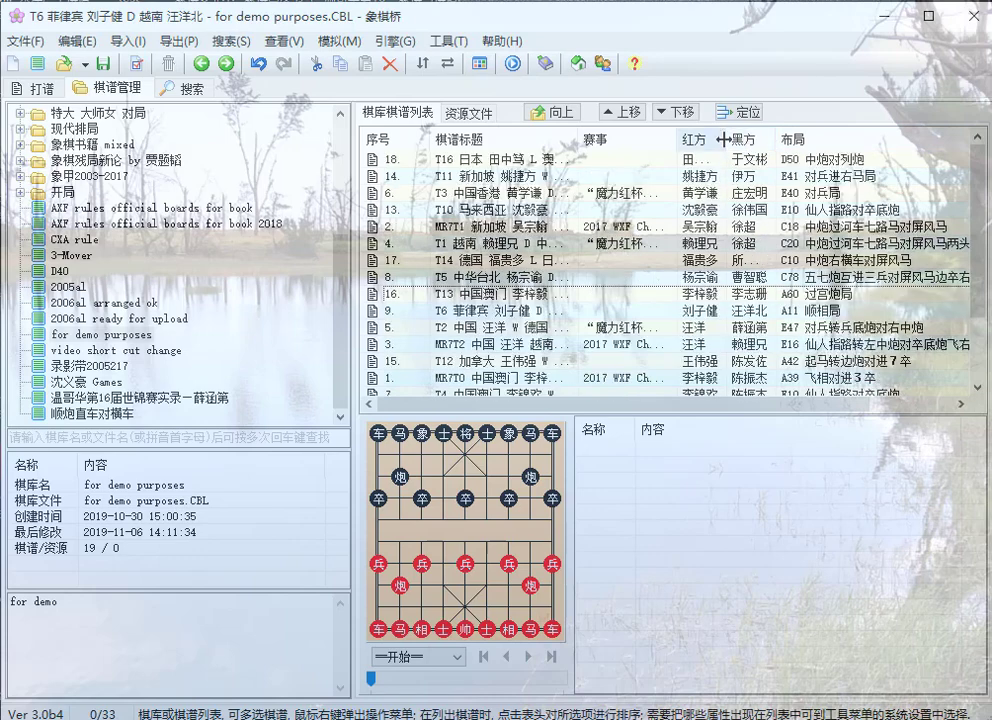
{"action": "left_click", "coordinate": [692, 141]}
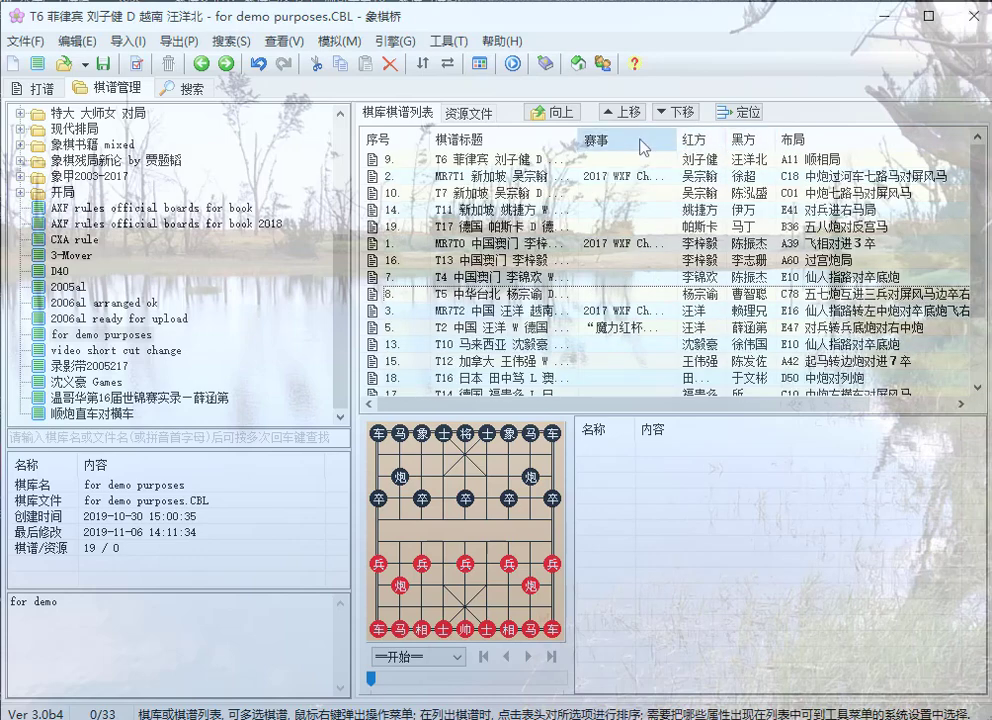
{"action": "left_click", "coordinate": [594, 139]}
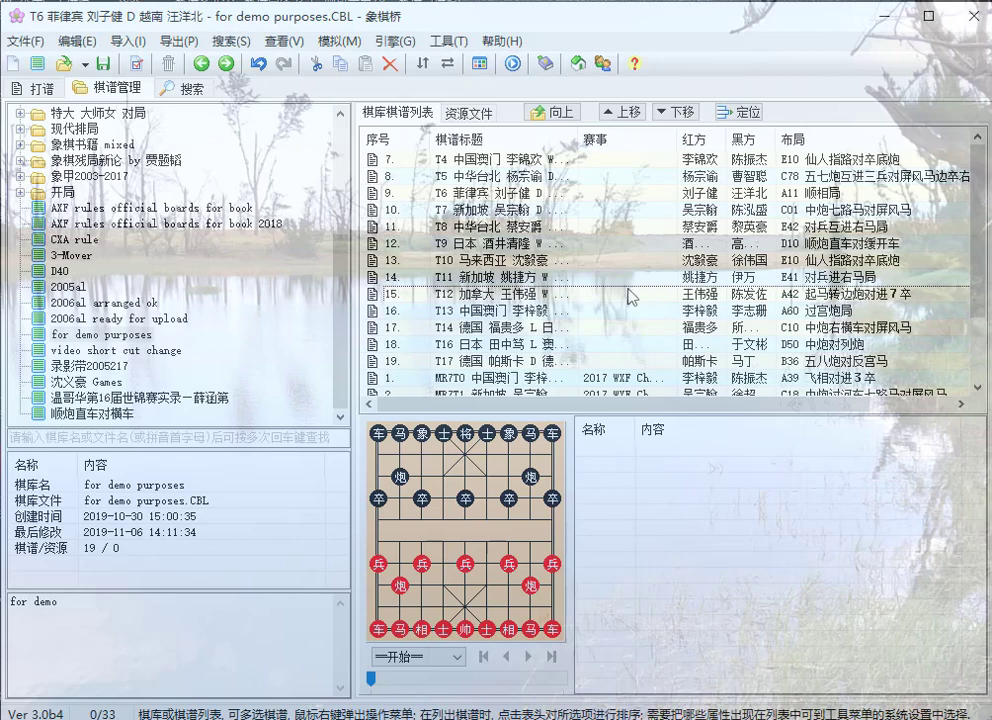
{"action": "scroll", "coordinate": [632, 300], "scroll_direction": "down", "scroll_amount": 2}
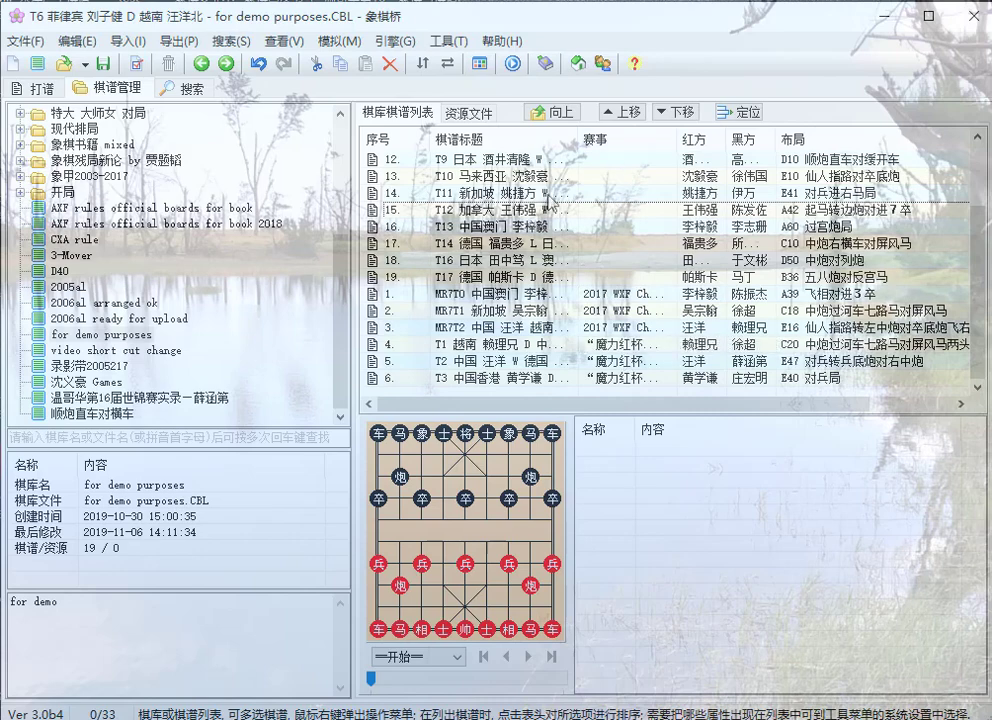
Check the event (赛事) field in the properties of the currently open T6 game.
{"action": "left_click", "coordinate": [137, 63]}
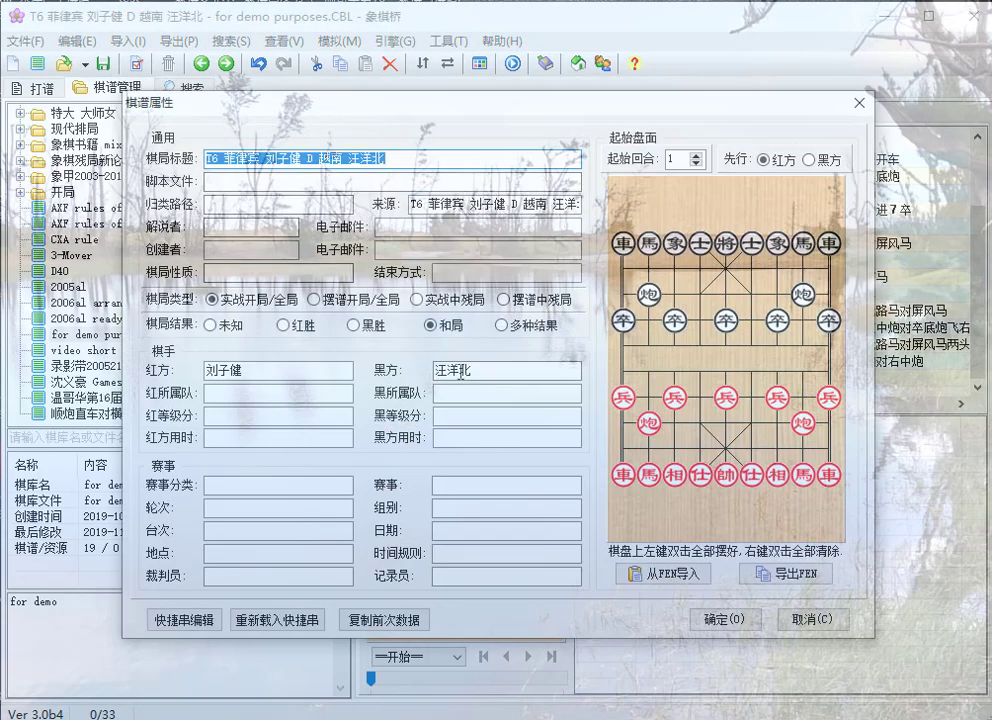
{"action": "left_click", "coordinate": [437, 485]}
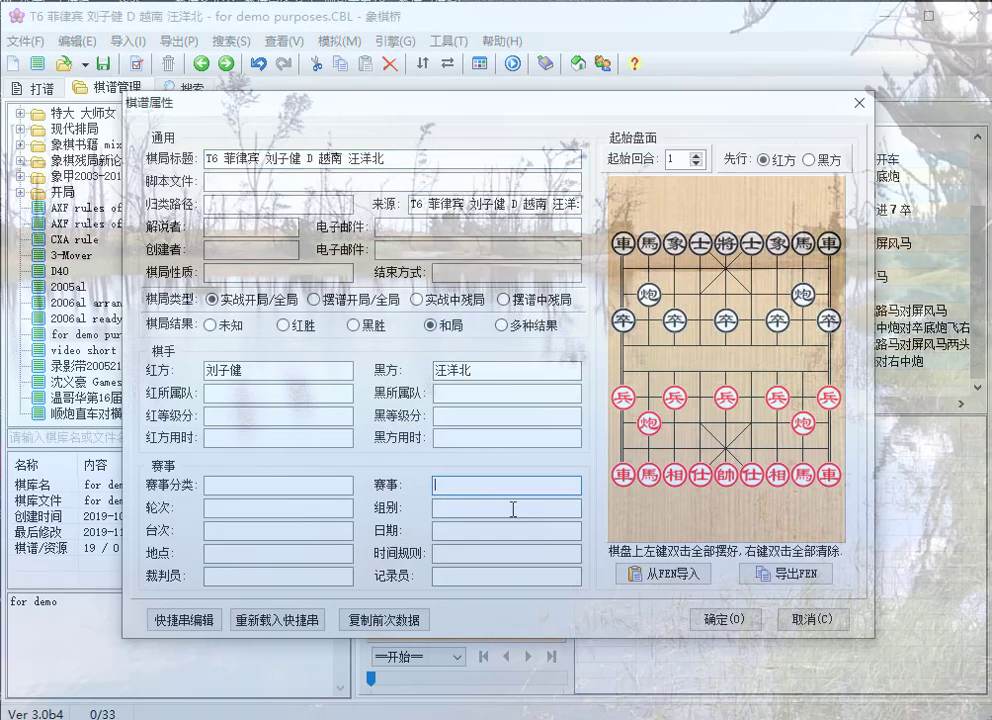
{"action": "left_click", "coordinate": [720, 619]}
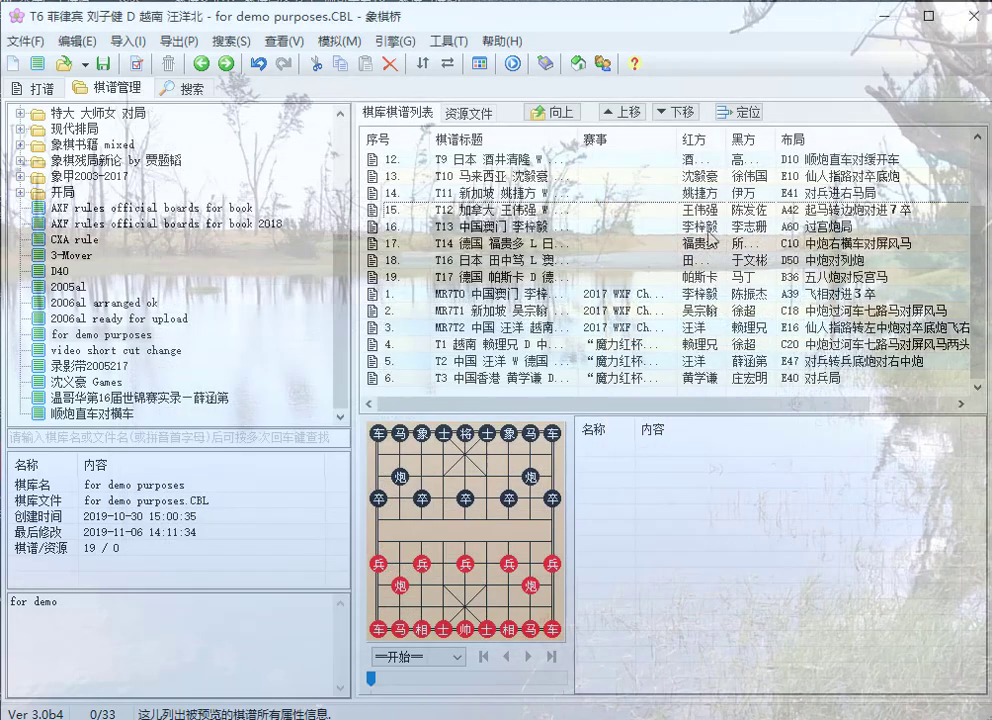
Reverse the event (赛事) sort of the game list and restore it.
{"action": "right_click", "coordinate": [641, 138]}
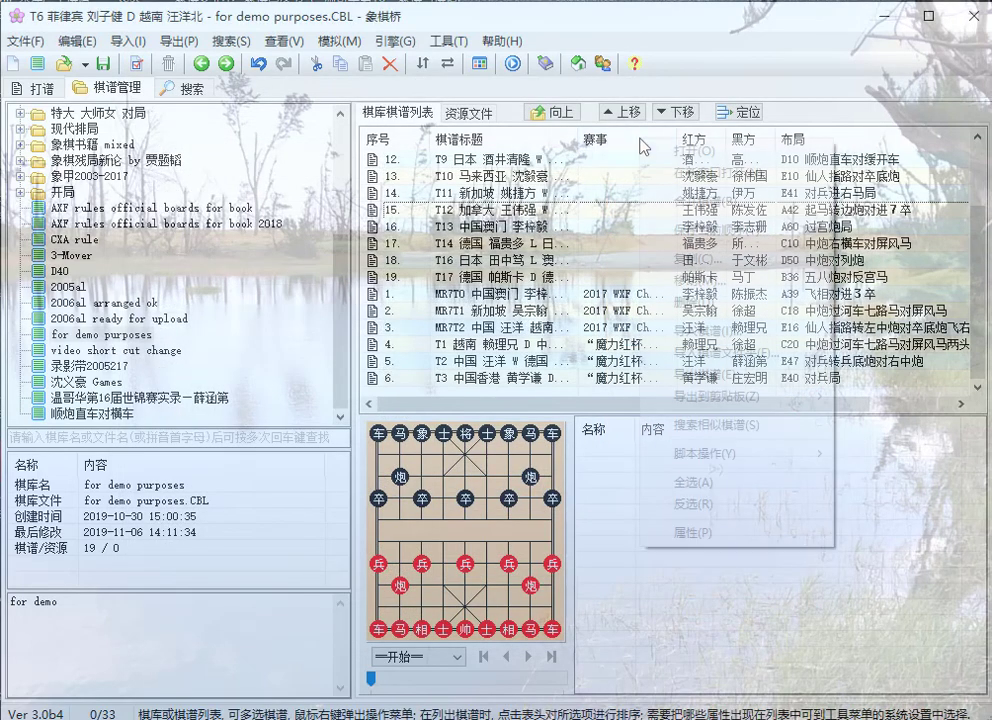
{"action": "left_click", "coordinate": [624, 143]}
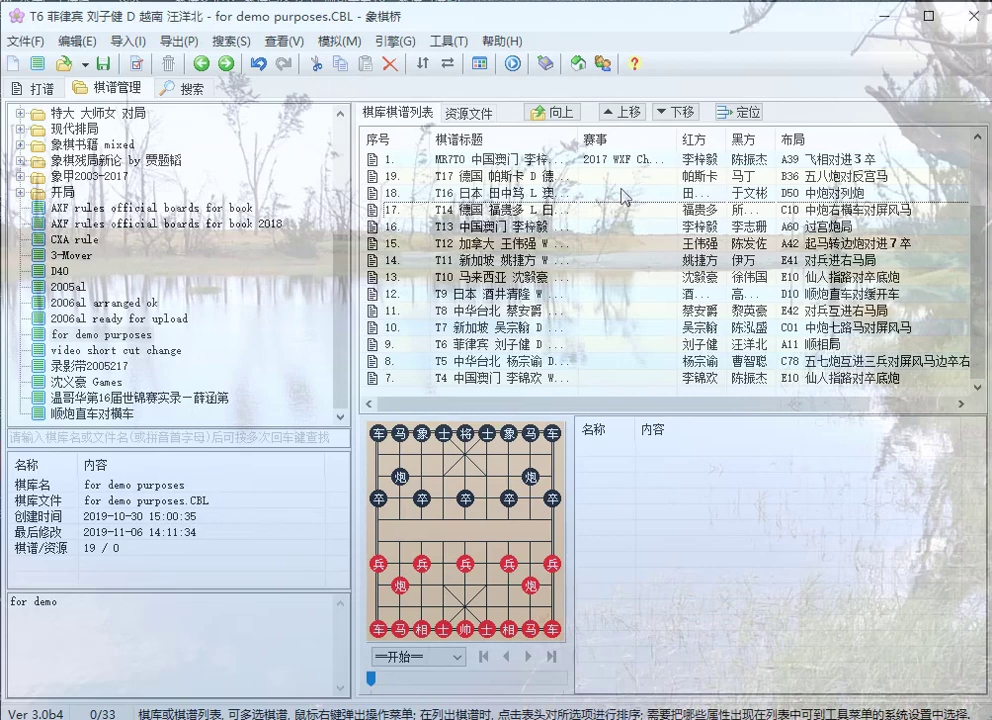
{"action": "left_click", "coordinate": [624, 139]}
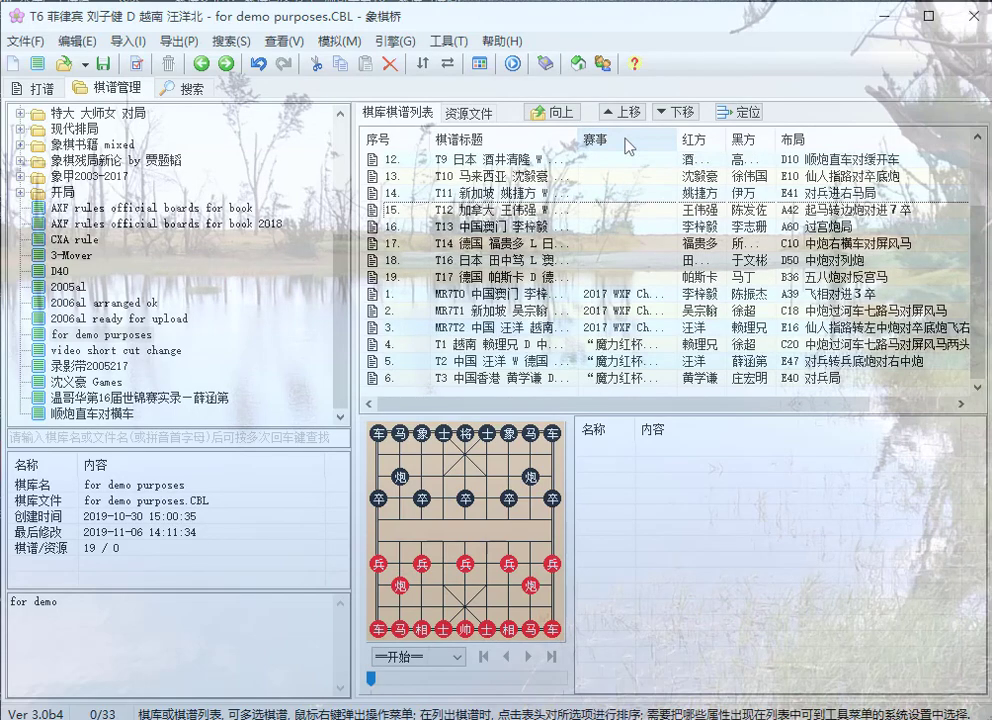
Set the event (赛事) of all games in the library to "2019 WXF Championships" in one batch property edit.
{"action": "left_click", "coordinate": [630, 243]}
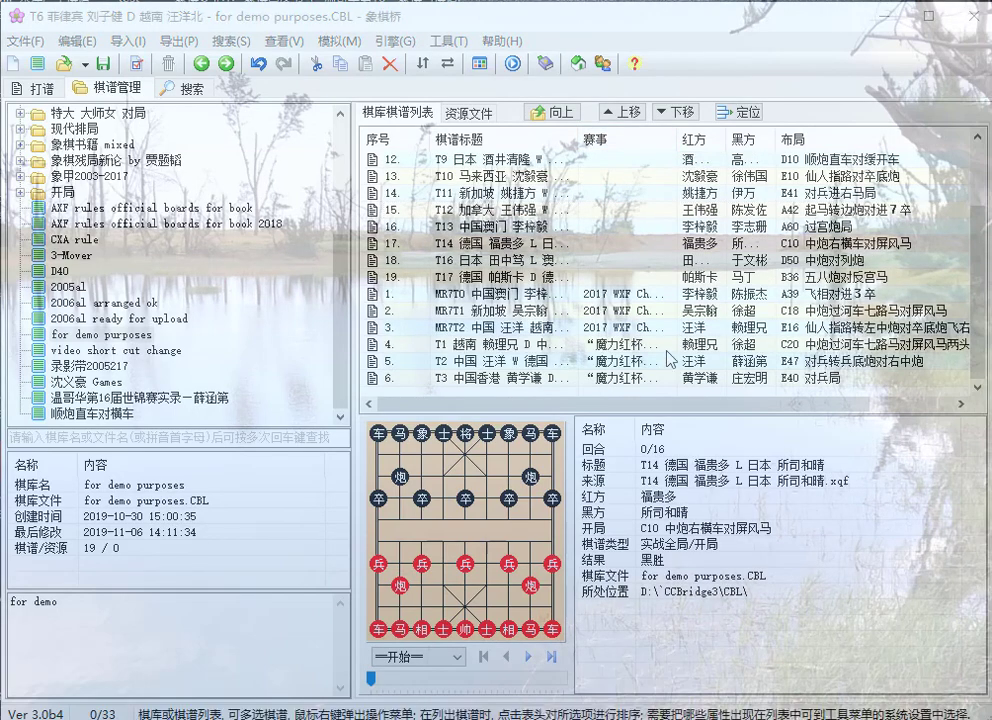
{"action": "left_click", "coordinate": [644, 249]}
{"action": "left_click_drag", "start_coordinate": [644, 262], "coordinate": [622, 252]}
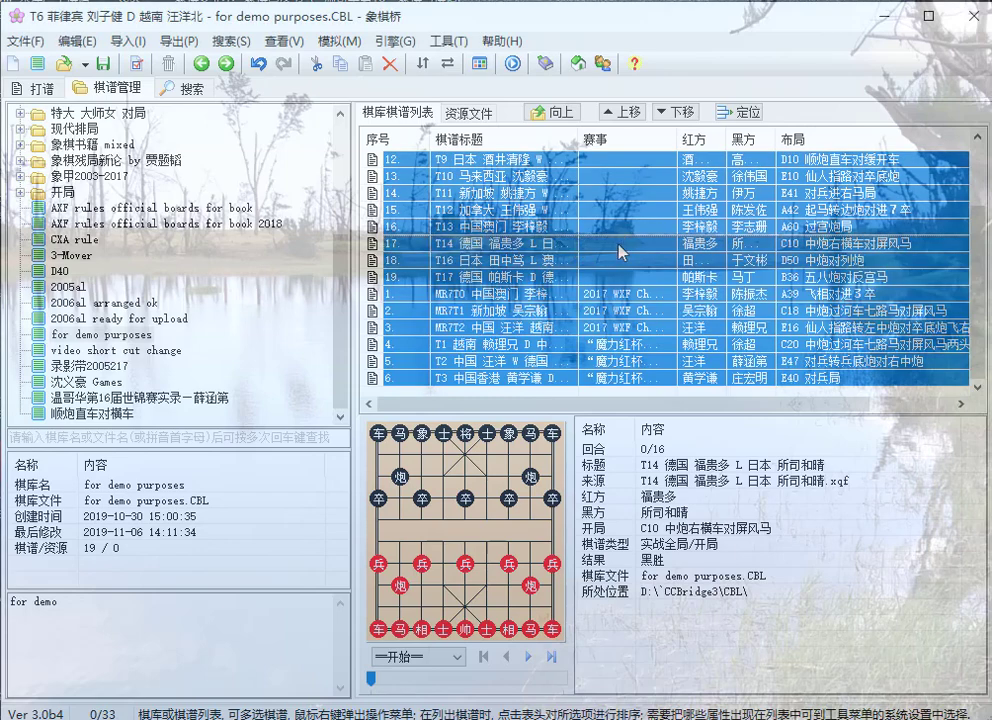
{"action": "right_click", "coordinate": [622, 252]}
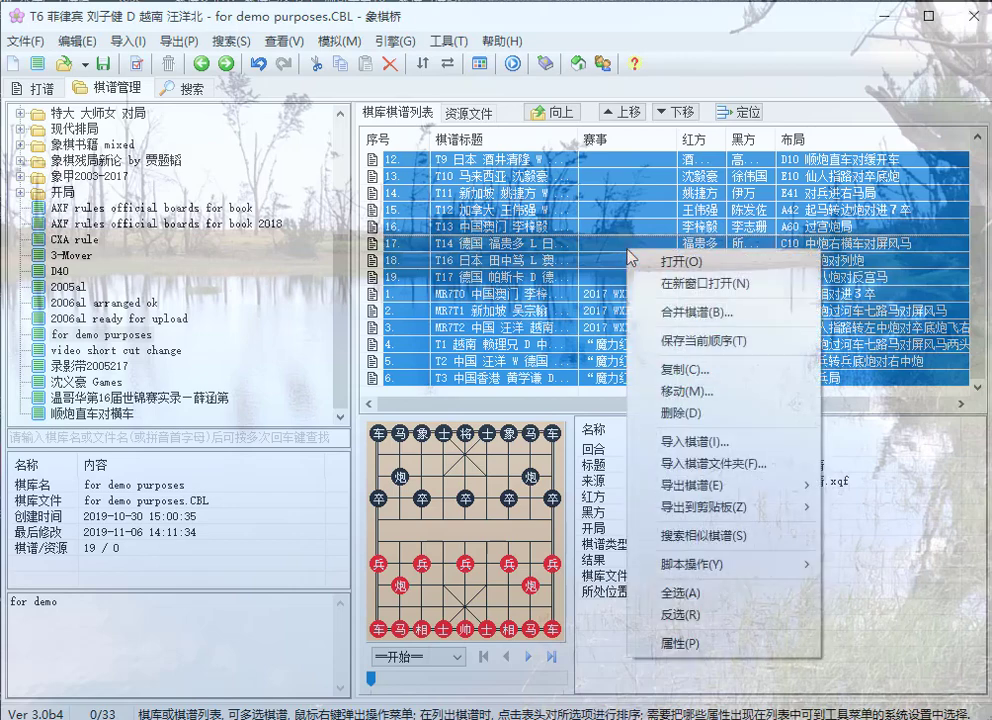
{"action": "left_click", "coordinate": [693, 643]}
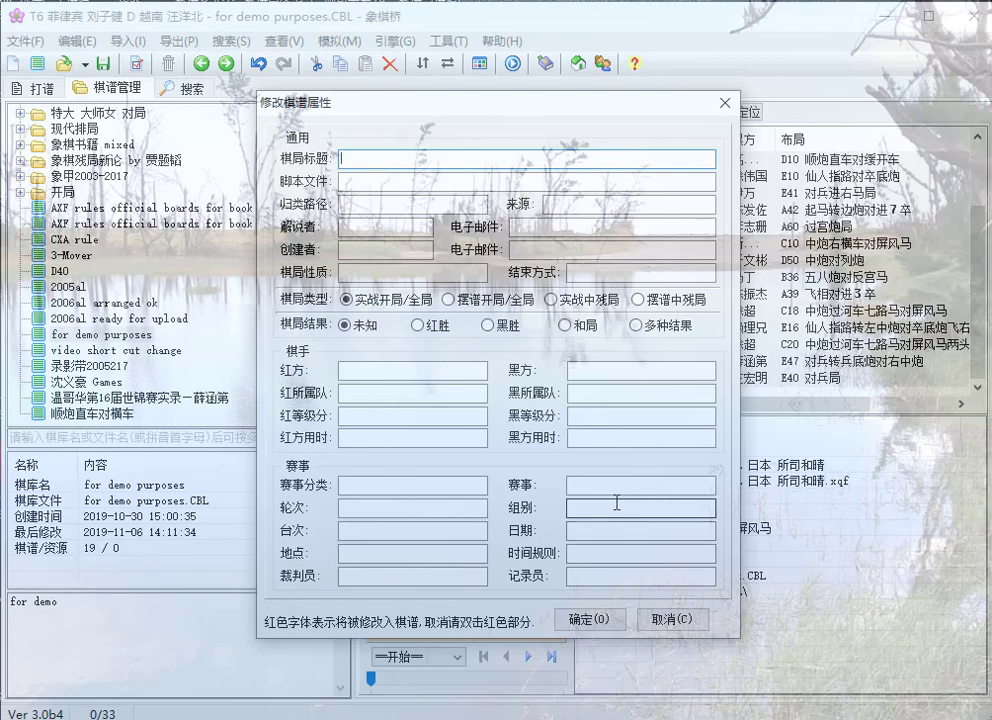
{"action": "left_click", "coordinate": [596, 484]}
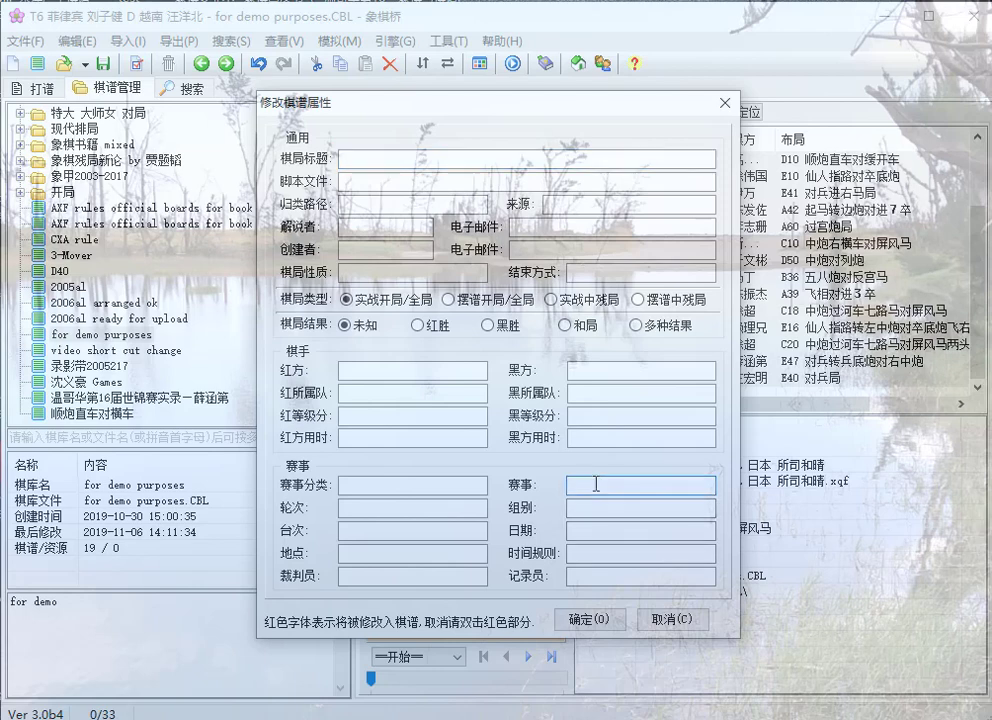
{"action": "type", "text": "2019 WXF Champio"}
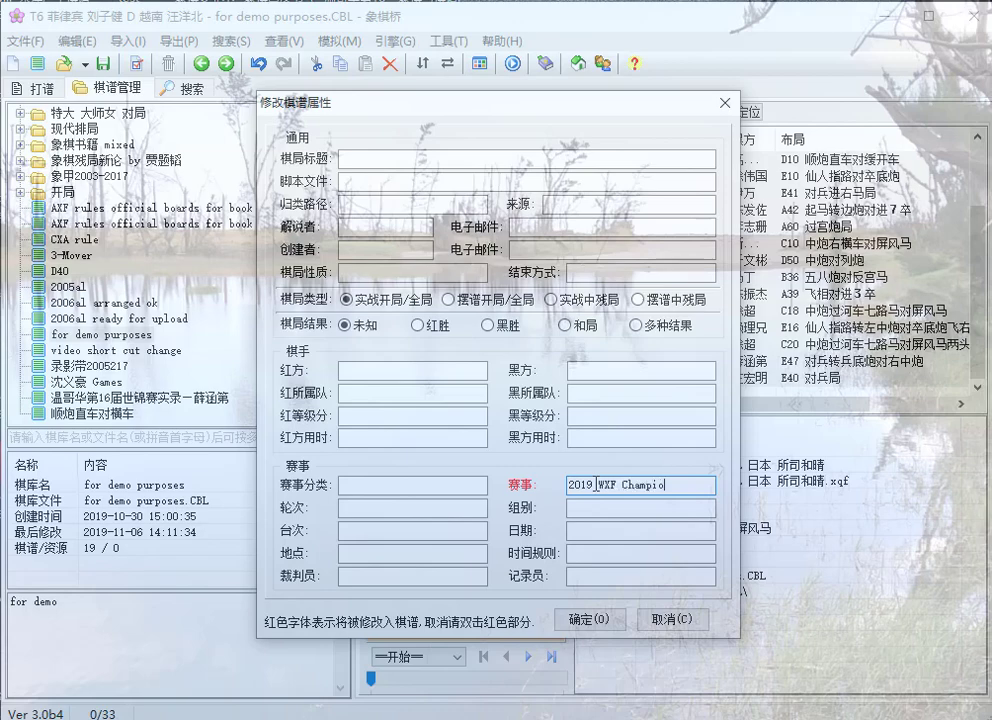
{"action": "type", "text": "nships"}
{"action": "left_click", "coordinate": [598, 619]}
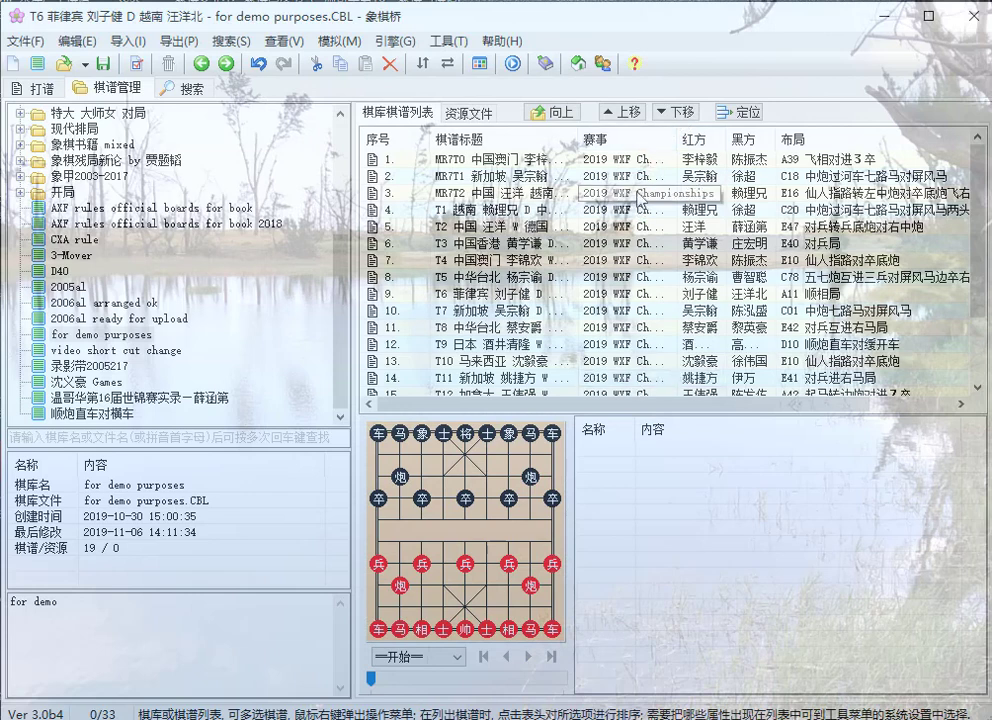
Sort the game list by opening (布局) and review the ordered games.
{"action": "left_click", "coordinate": [636, 113]}
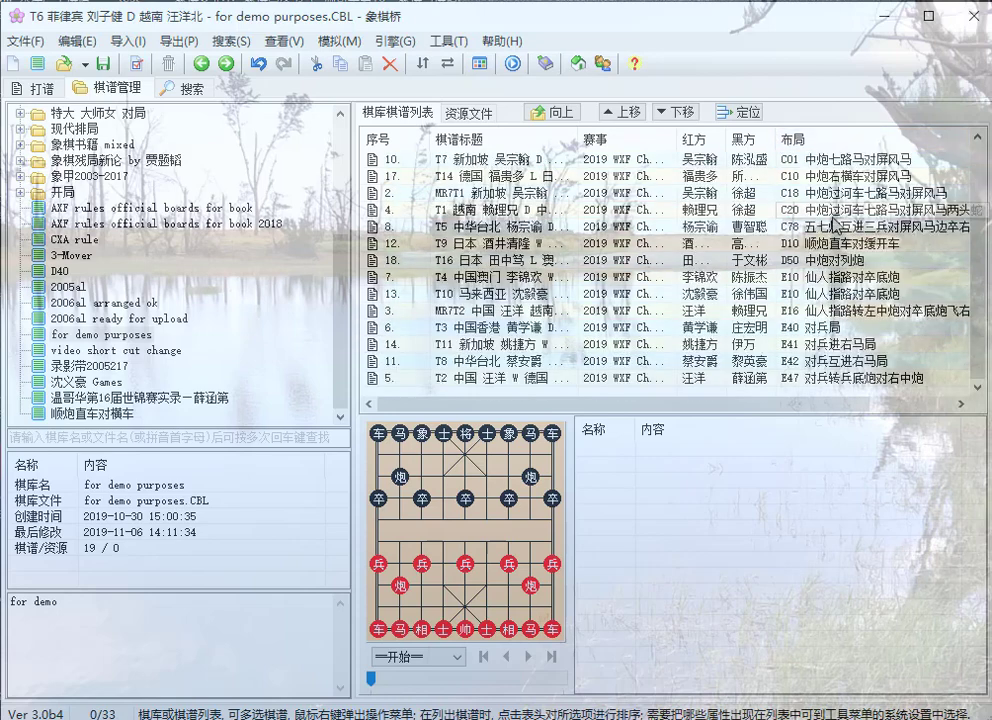
{"action": "scroll", "coordinate": [831, 226], "scroll_direction": "down", "scroll_amount": 2}
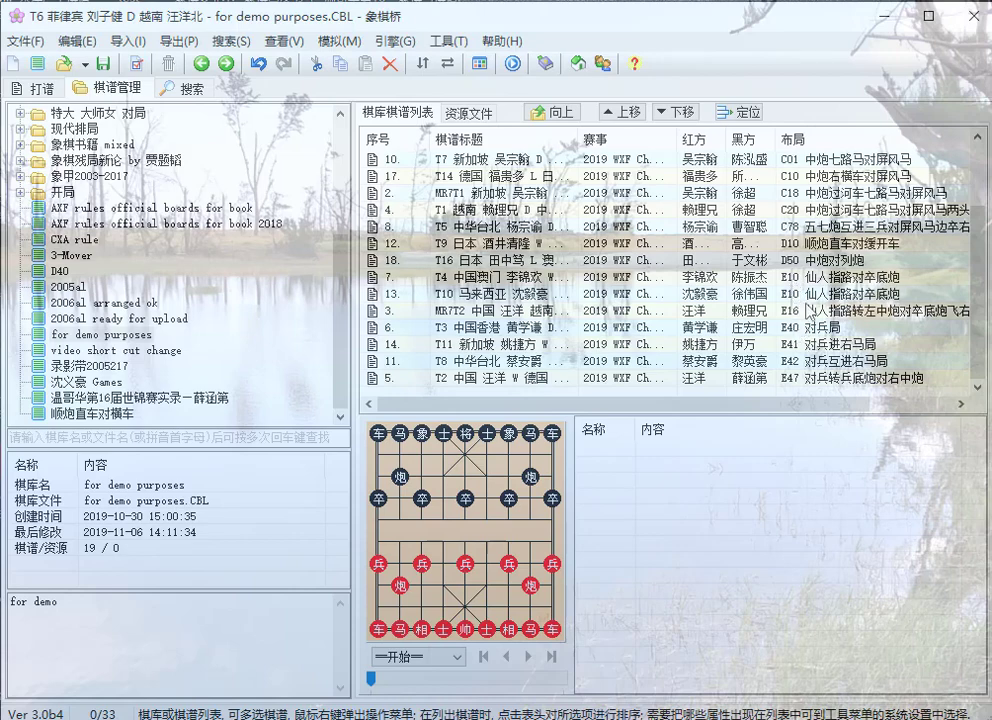
{"action": "scroll", "coordinate": [797, 333], "scroll_direction": "up", "scroll_amount": 2}
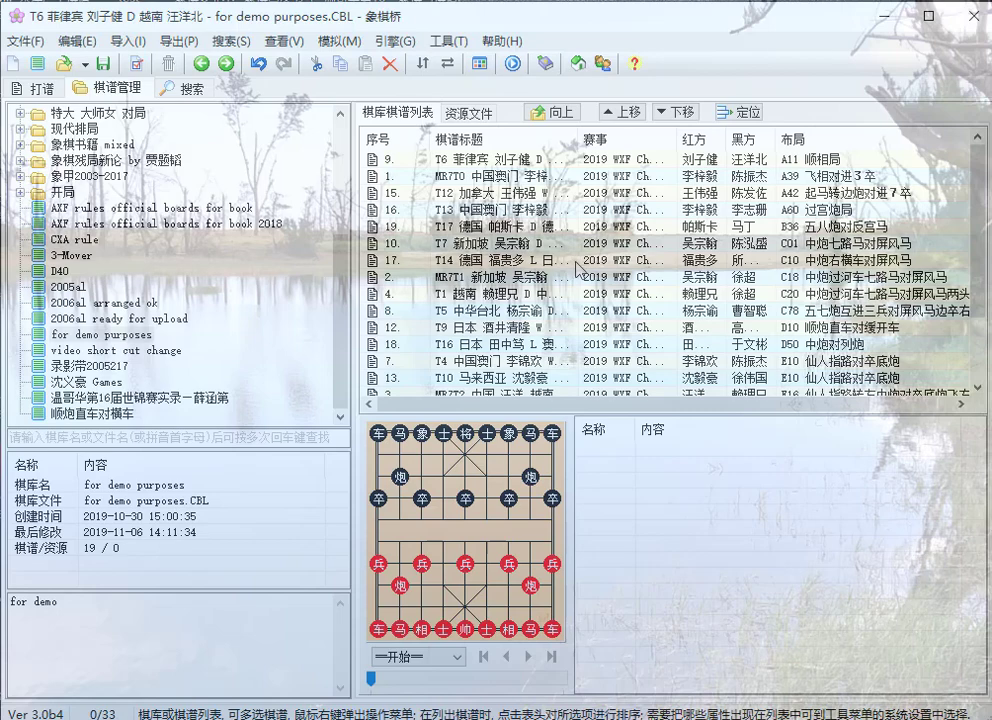
Create a new folder named "for demo 2" under the library root (棋库).
{"action": "scroll", "coordinate": [80, 200], "scroll_direction": "up", "scroll_amount": 5}
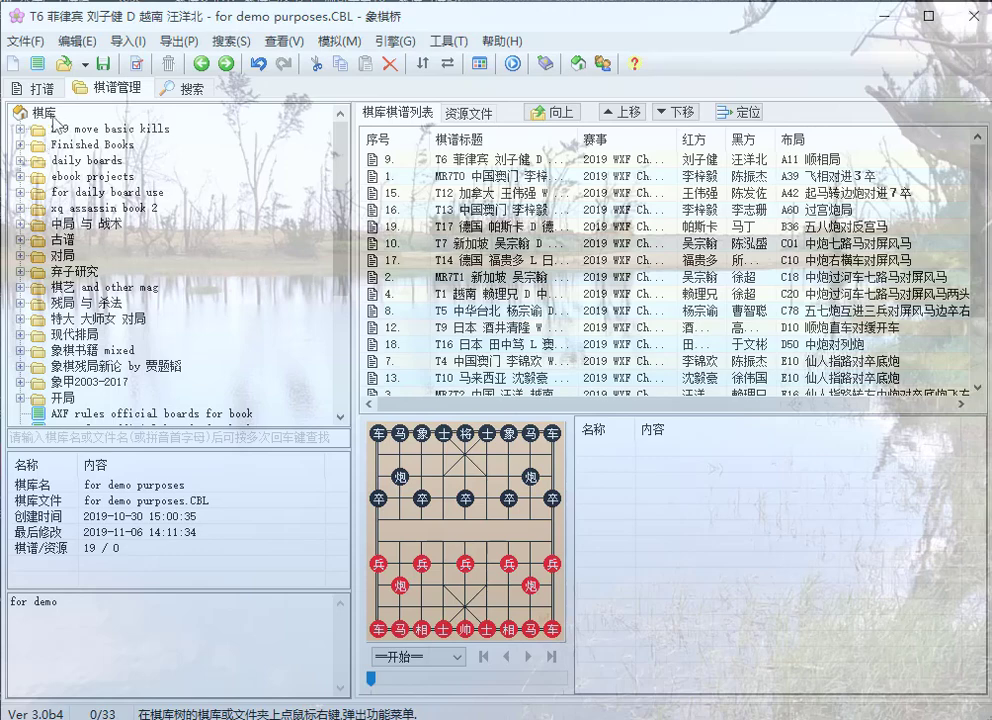
{"action": "right_click", "coordinate": [53, 117]}
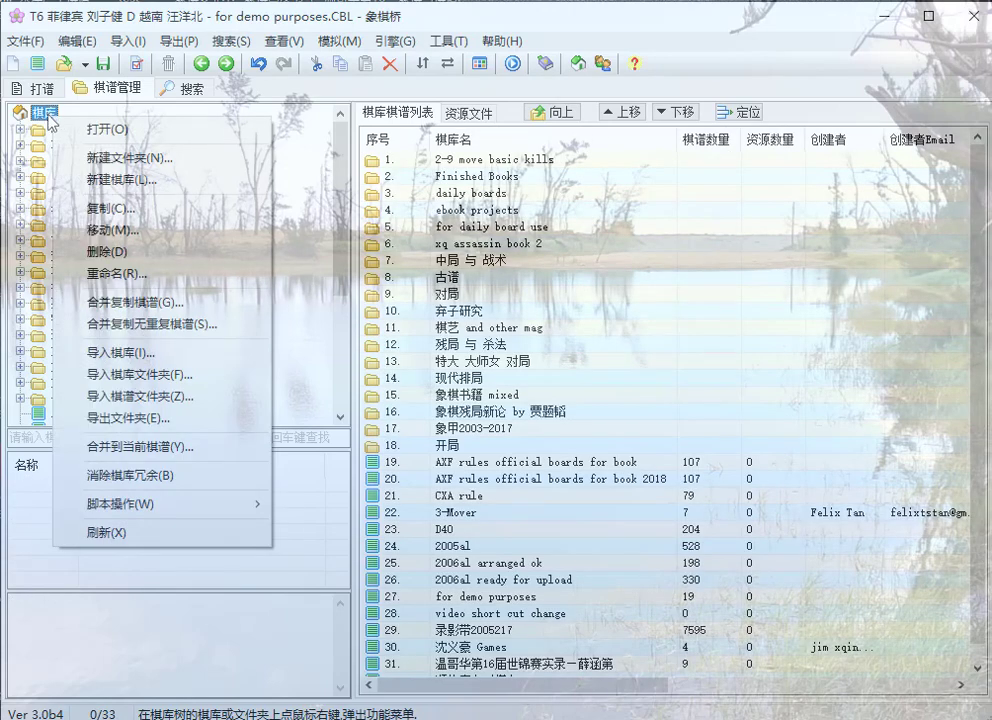
{"action": "left_click", "coordinate": [160, 158]}
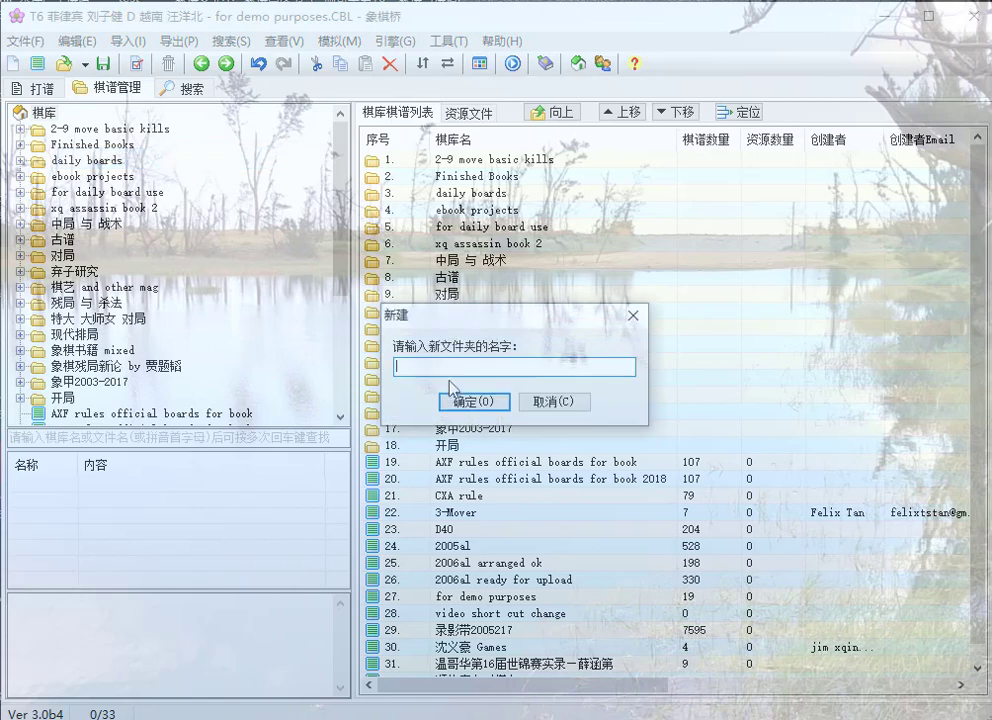
{"action": "type", "text": "d"}
{"action": "key", "text": "BackSpace"}
{"action": "type", "text": "for demo 2"}
{"action": "left_click", "coordinate": [505, 412]}
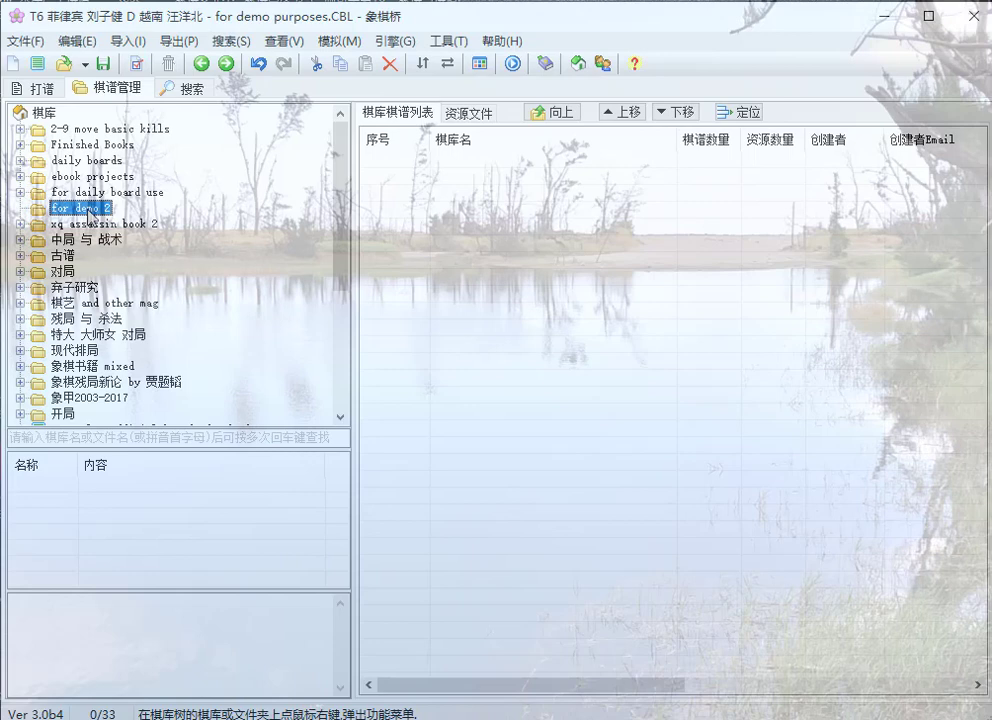
Try to import the libraries in the "16wxc m r6" folder into the "for demo 2" folder.
{"action": "right_click", "coordinate": [89, 209]}
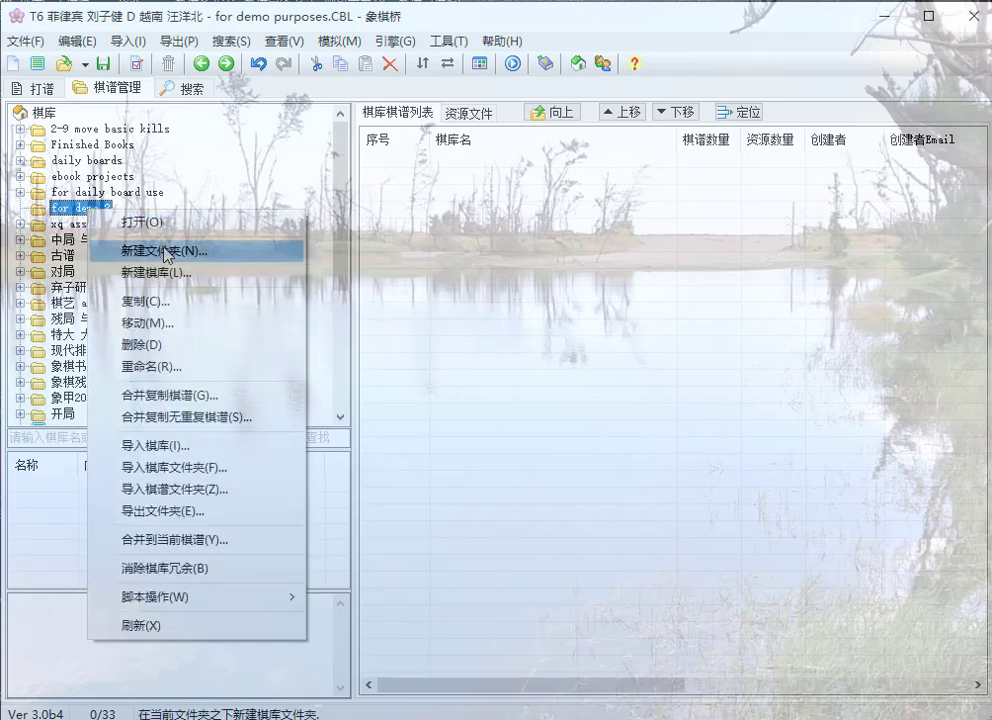
{"action": "left_click", "coordinate": [174, 468]}
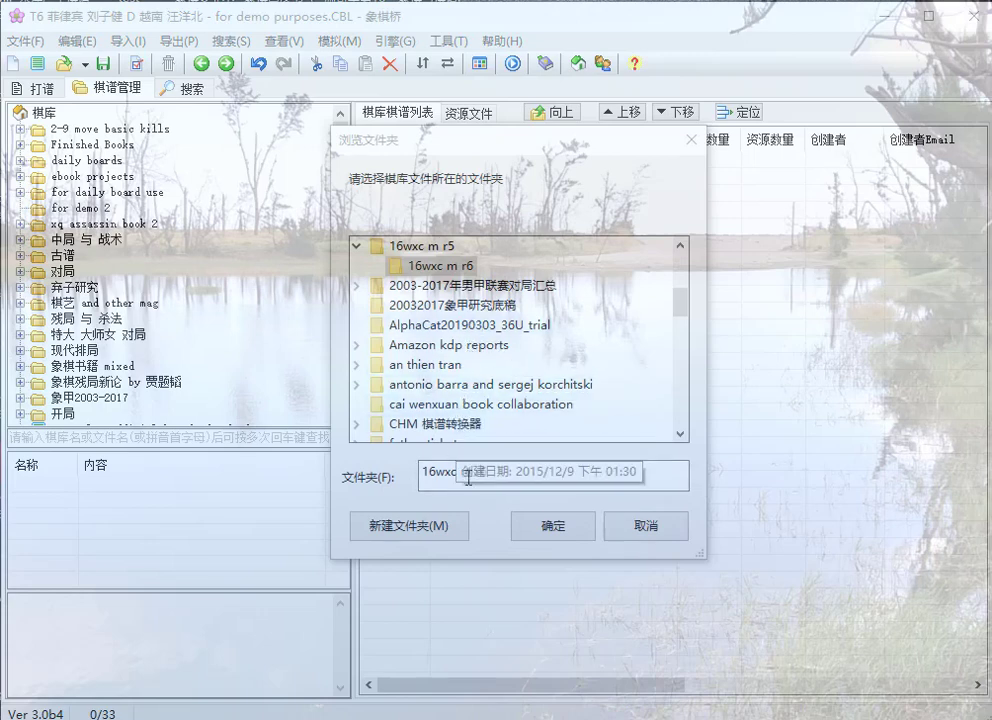
{"action": "left_click", "coordinate": [530, 526]}
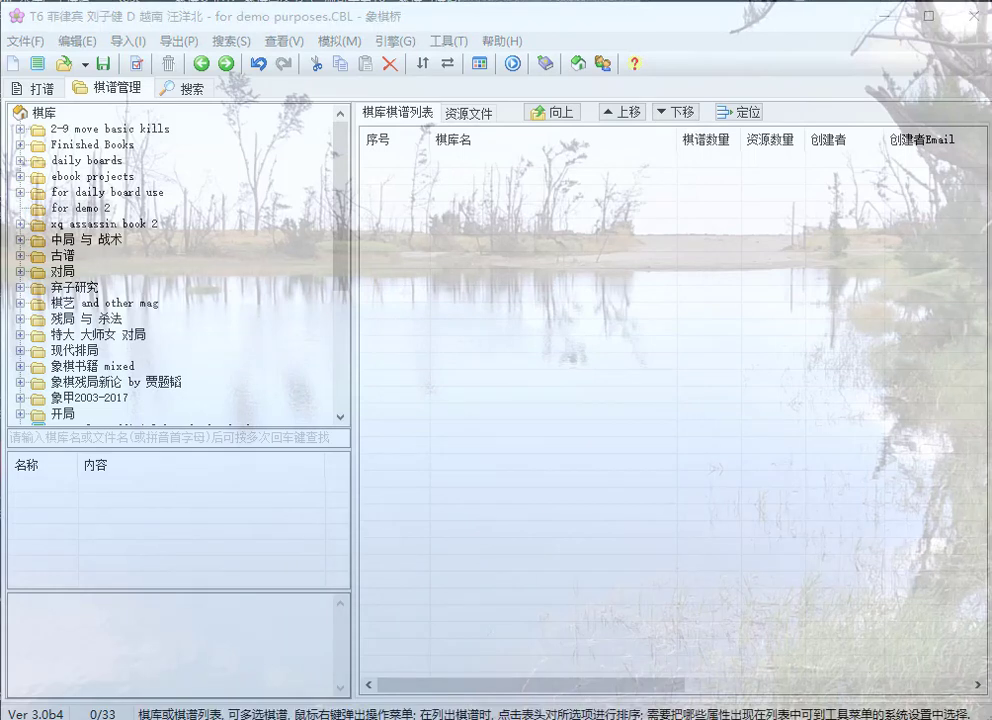
Import the "16 wxc men" library folder into the "for demo 2" folder.
{"action": "right_click", "coordinate": [84, 207]}
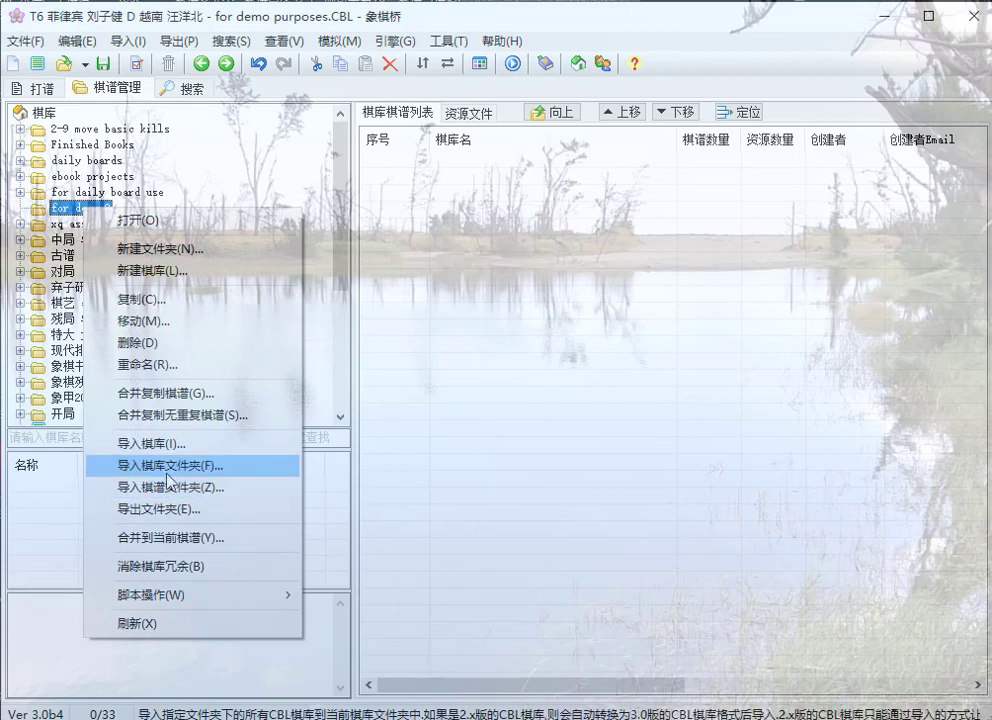
{"action": "left_click", "coordinate": [167, 473]}
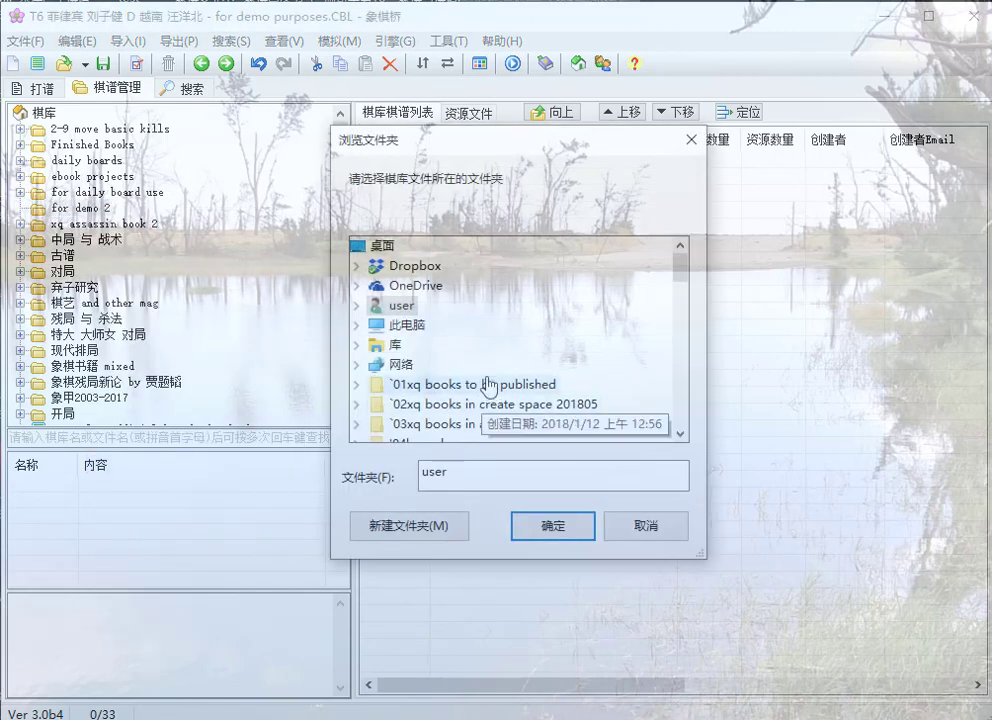
{"action": "scroll", "coordinate": [683, 435], "scroll_direction": "down", "scroll_amount": 3}
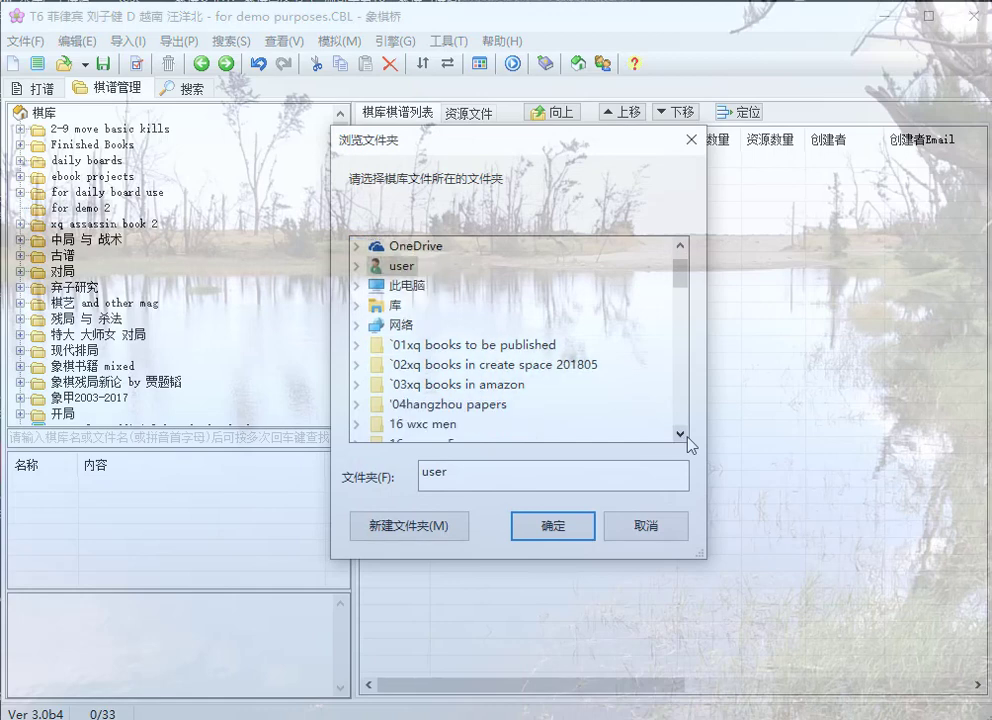
{"action": "left_click", "coordinate": [430, 365]}
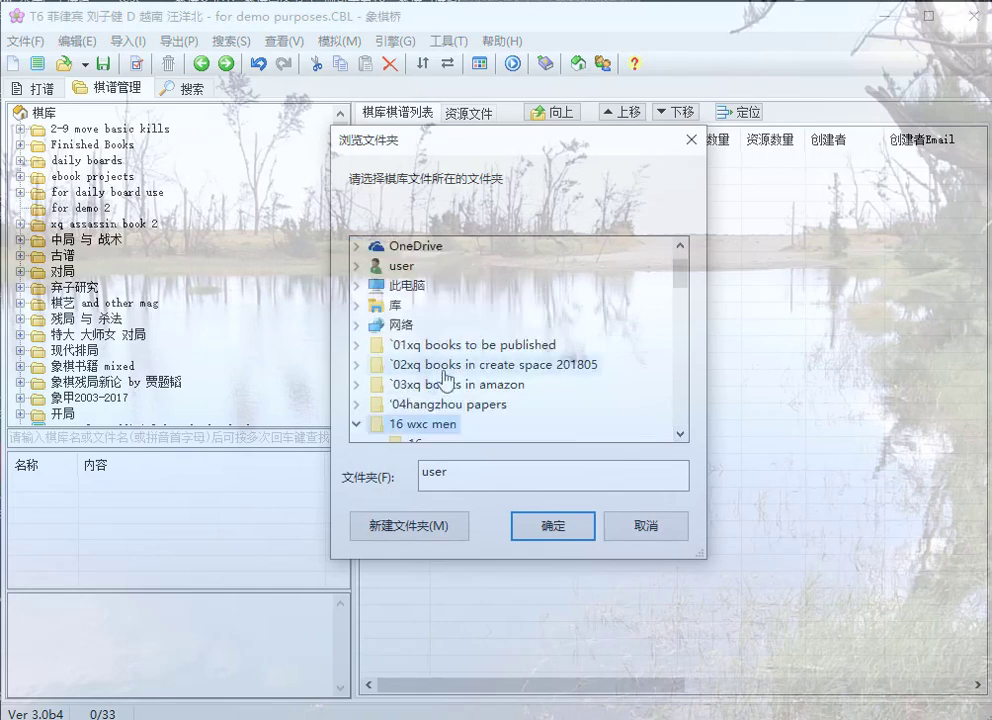
{"action": "left_click", "coordinate": [551, 525]}
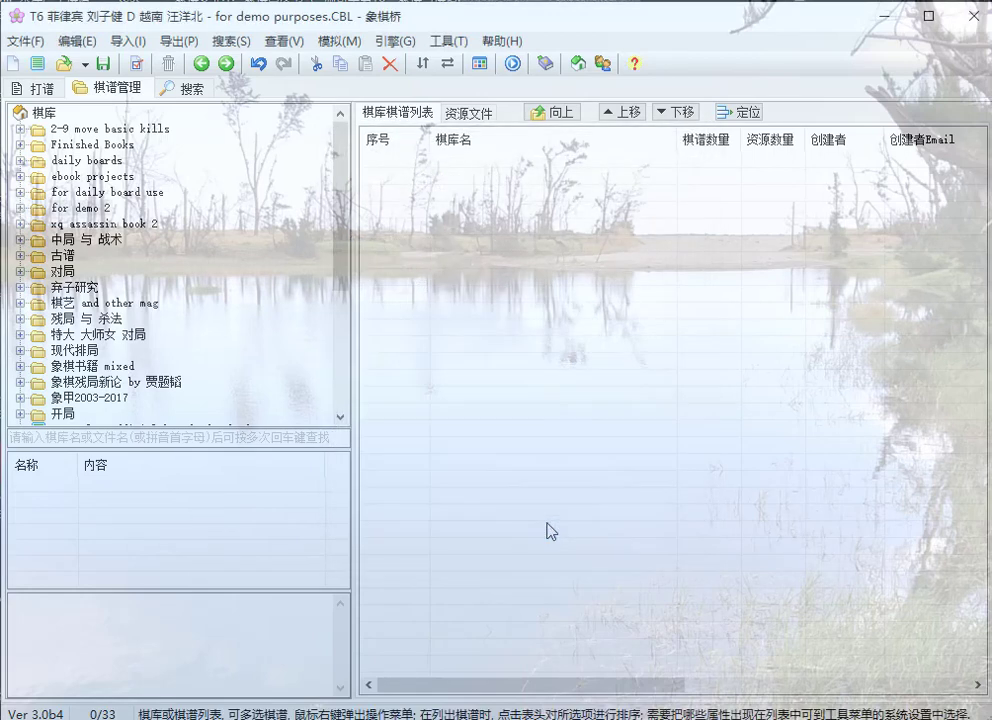
Expand the imported "16 wxc men" folder and examine the game lists of libraries mr1 to mr4.
{"action": "left_click", "coordinate": [20, 208]}
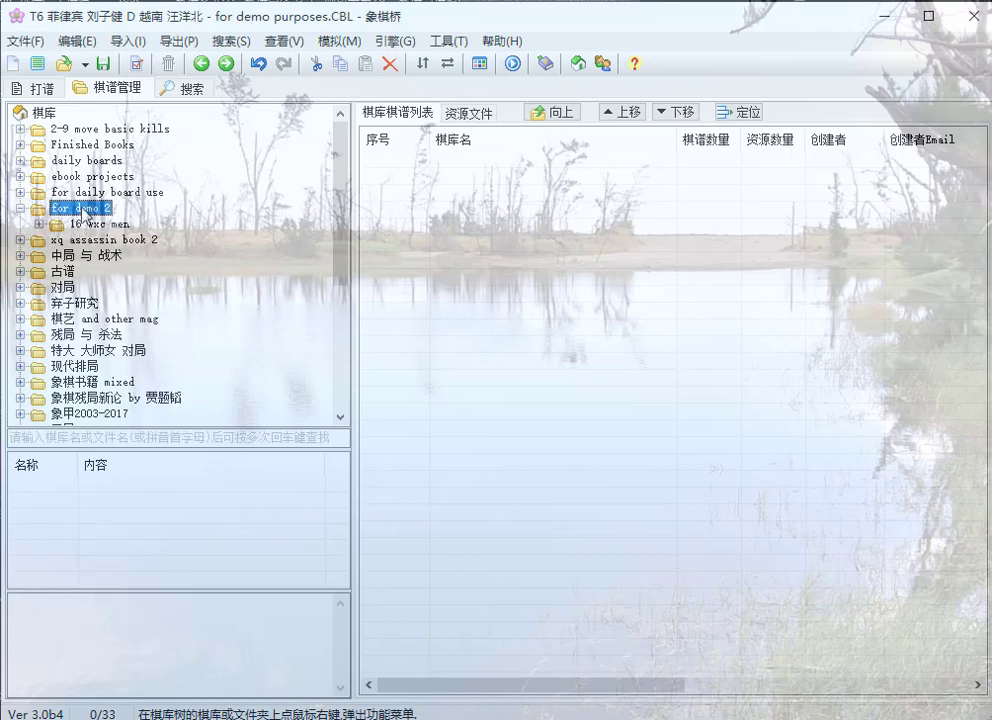
{"action": "left_click", "coordinate": [40, 225]}
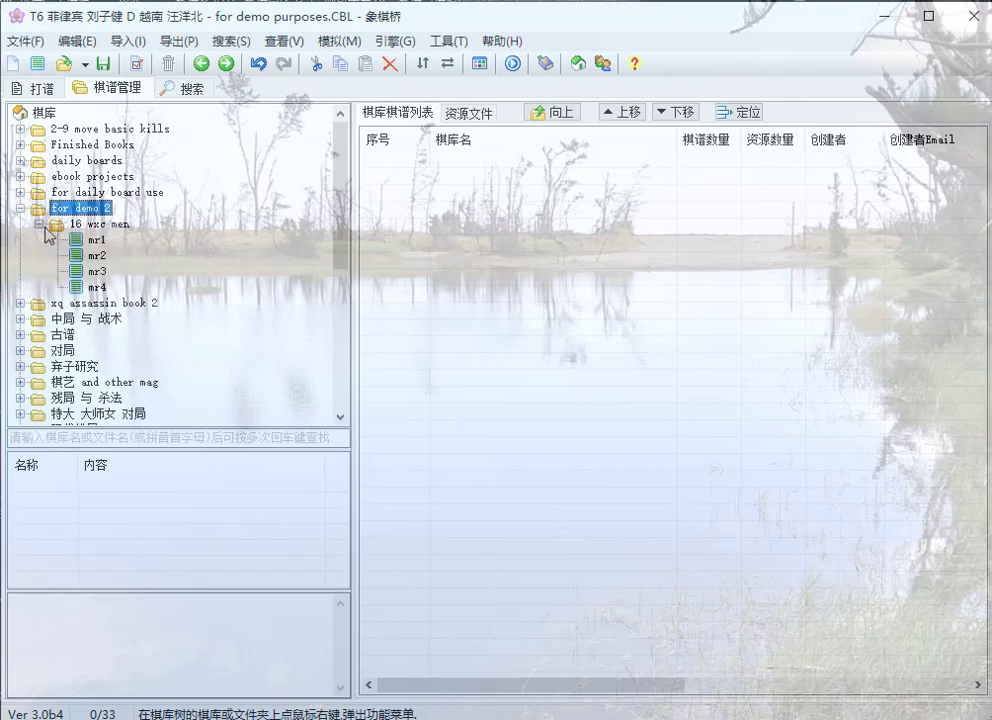
{"action": "left_click", "coordinate": [92, 239]}
{"action": "left_click", "coordinate": [97, 252]}
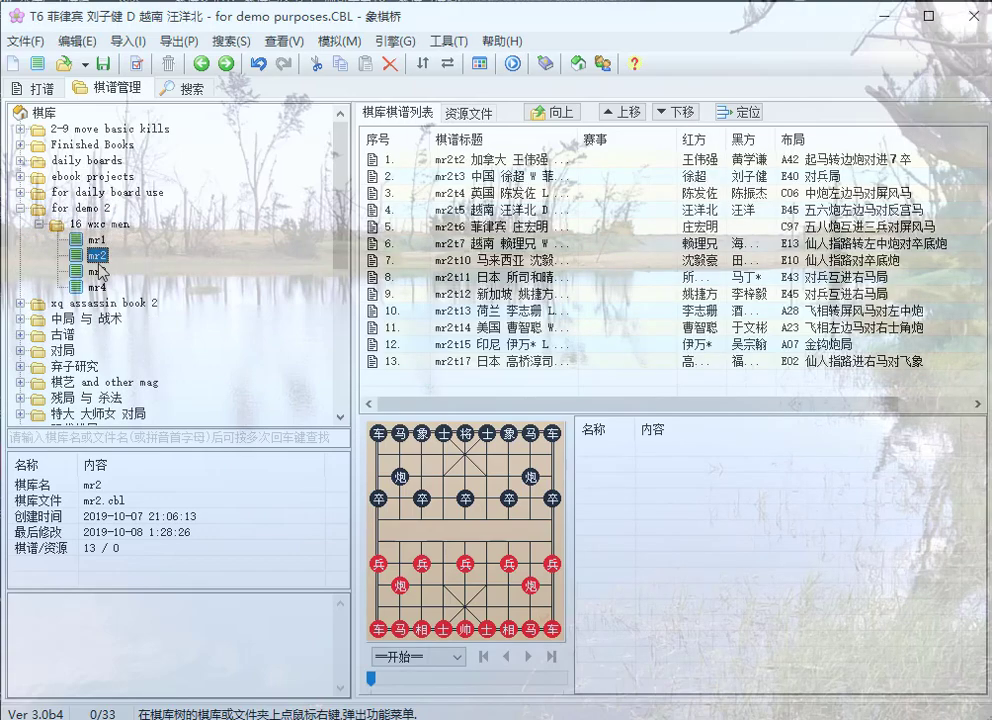
{"action": "left_click", "coordinate": [100, 270]}
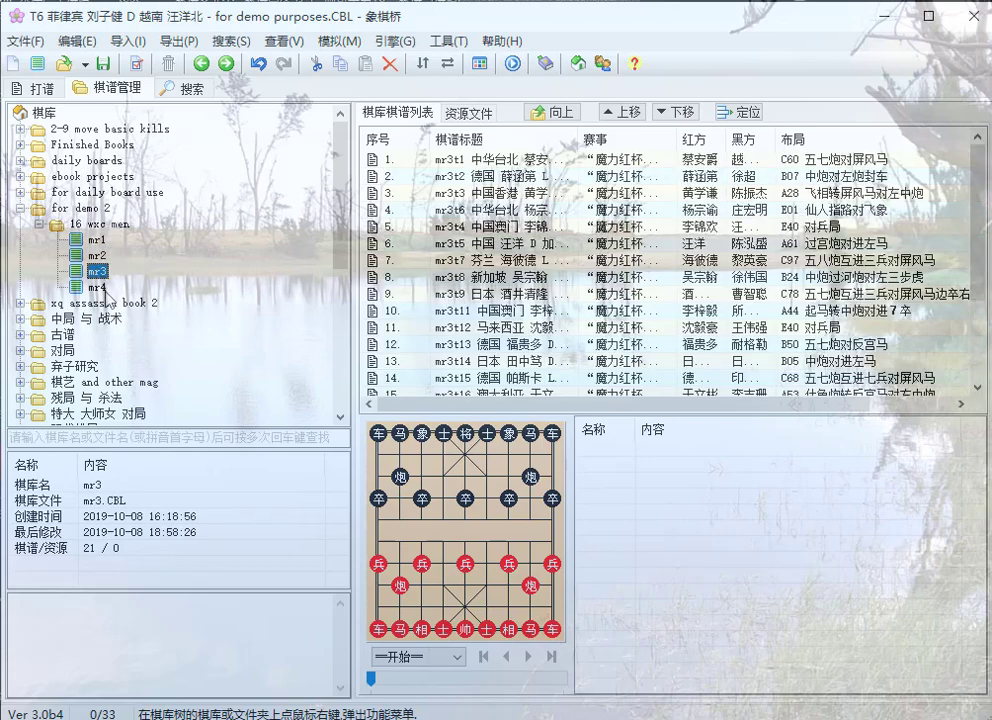
{"action": "left_click", "coordinate": [100, 287]}
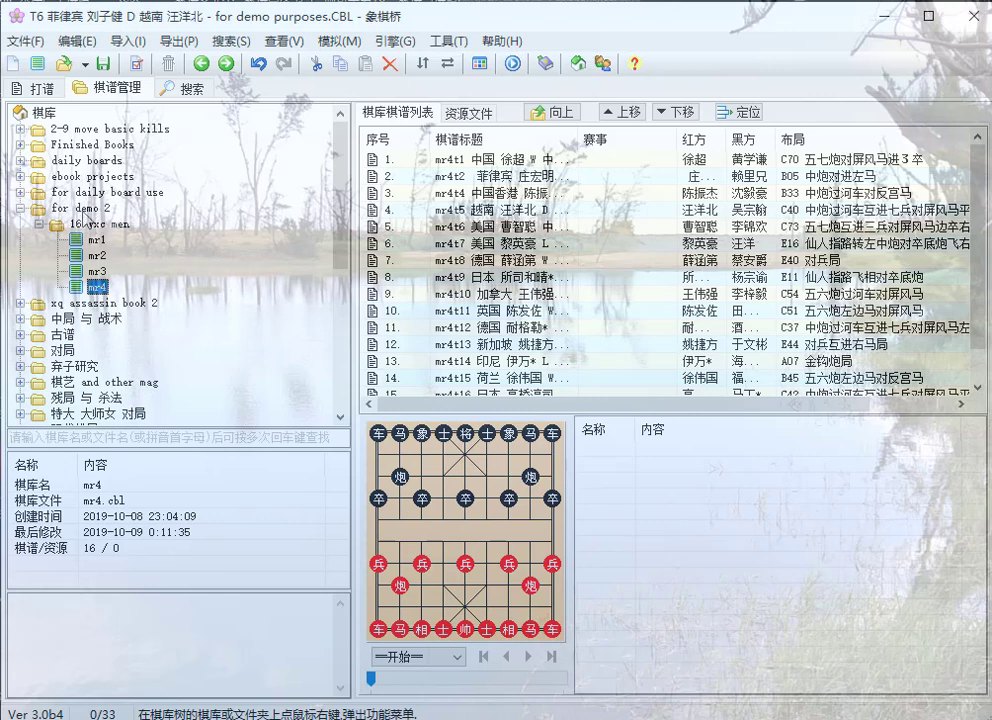
Switch to File Explorer and import mr1.cbl from "16 wxc men" directly into the "for demo 2" folder.
{"action": "left_click", "coordinate": [75, 207]}
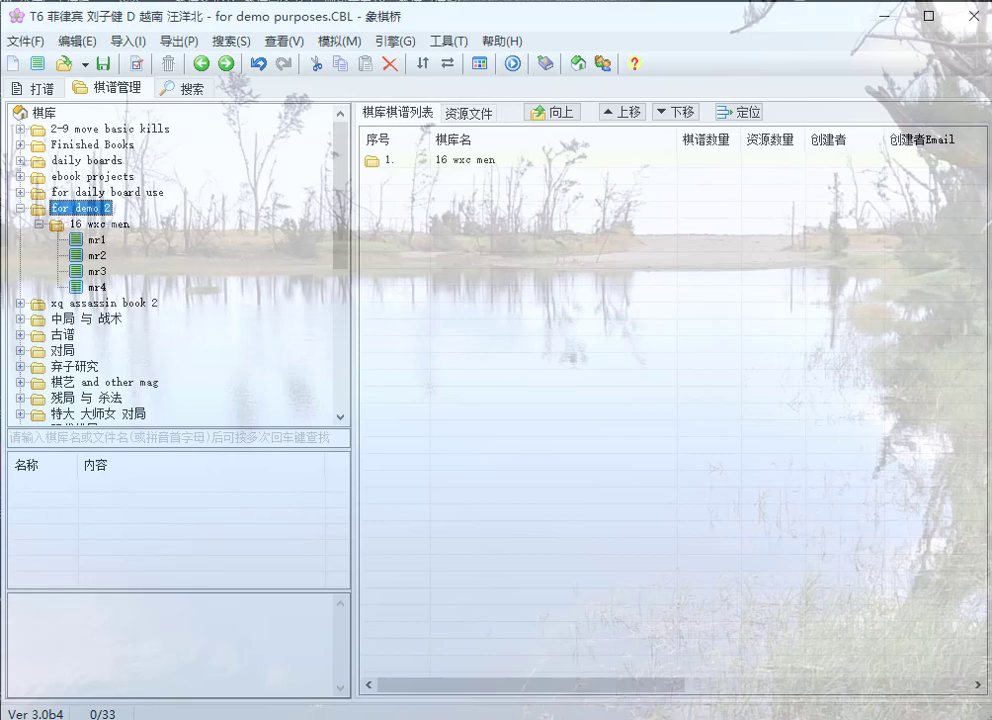
{"action": "key", "text": "alt+Tab"}
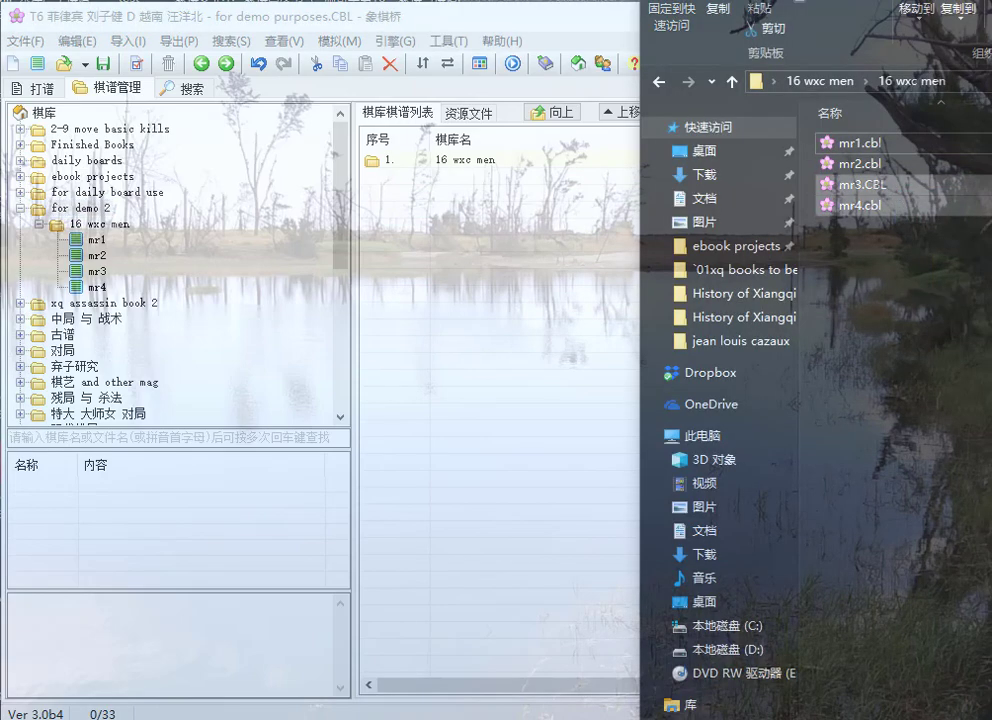
{"action": "left_click_drag", "start_coordinate": [890, 0], "coordinate": [733, 0]}
{"action": "mouse_move", "coordinate": [743, 318]}
{"action": "left_mouse_down"}
{"action": "mouse_move", "coordinate": [740, 185]}
{"action": "mouse_move", "coordinate": [635, 200]}
{"action": "mouse_move", "coordinate": [505, 340]}
{"action": "mouse_move", "coordinate": [400, 335]}
{"action": "mouse_move", "coordinate": [449, 339]}
{"action": "left_mouse_up"}
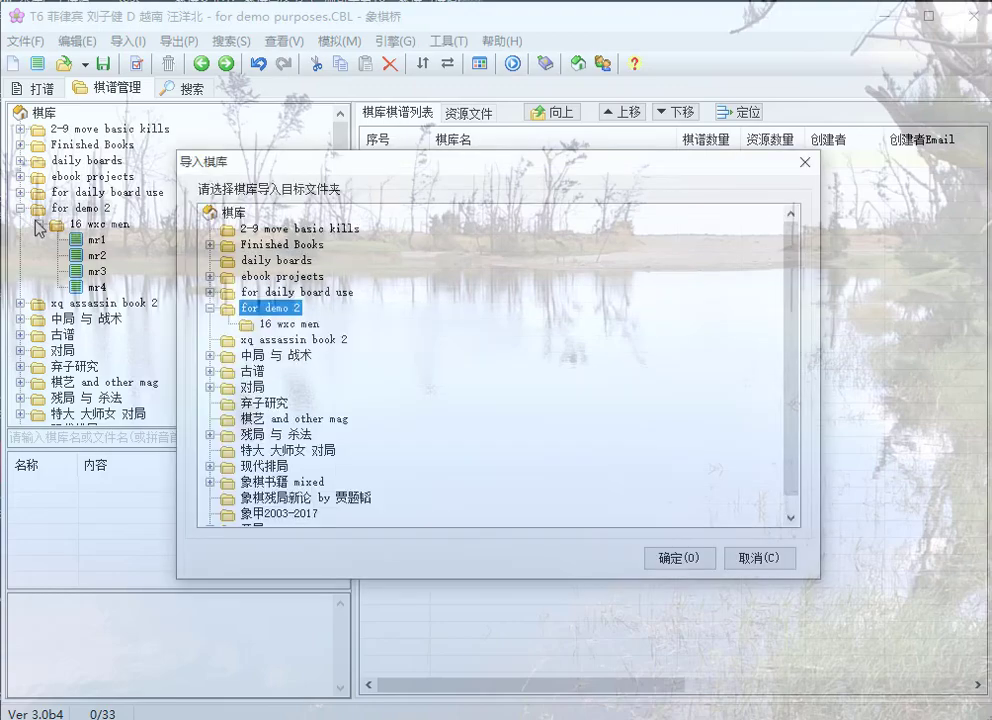
{"action": "left_click", "coordinate": [672, 559]}
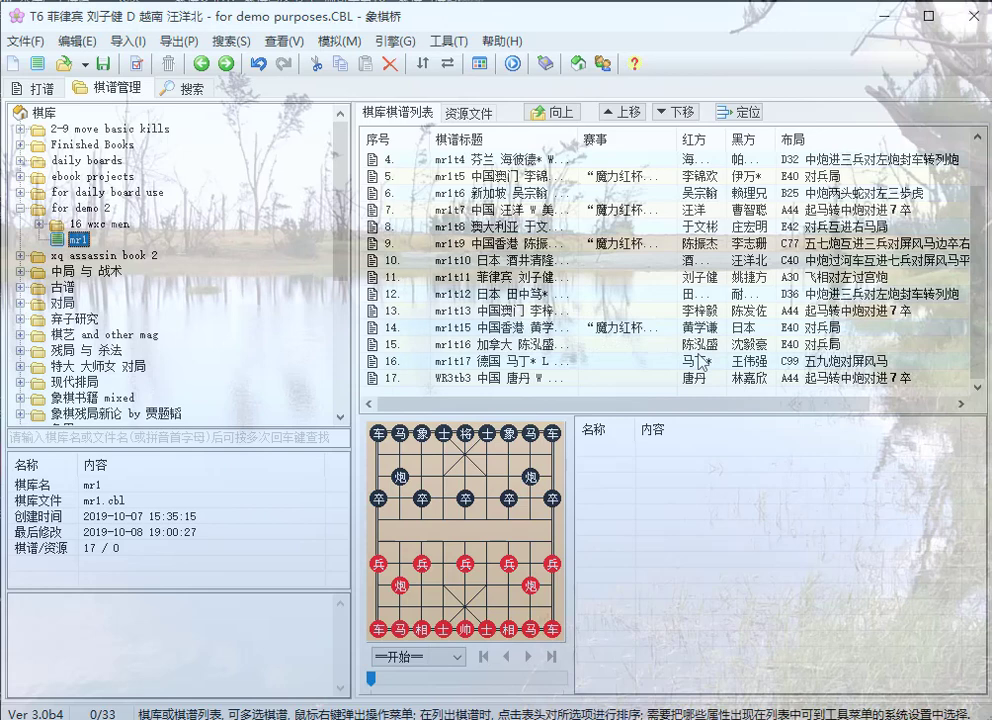
Delete the duplicate mr1 library located directly under the "for demo 2" folder.
{"action": "left_click", "coordinate": [40, 225]}
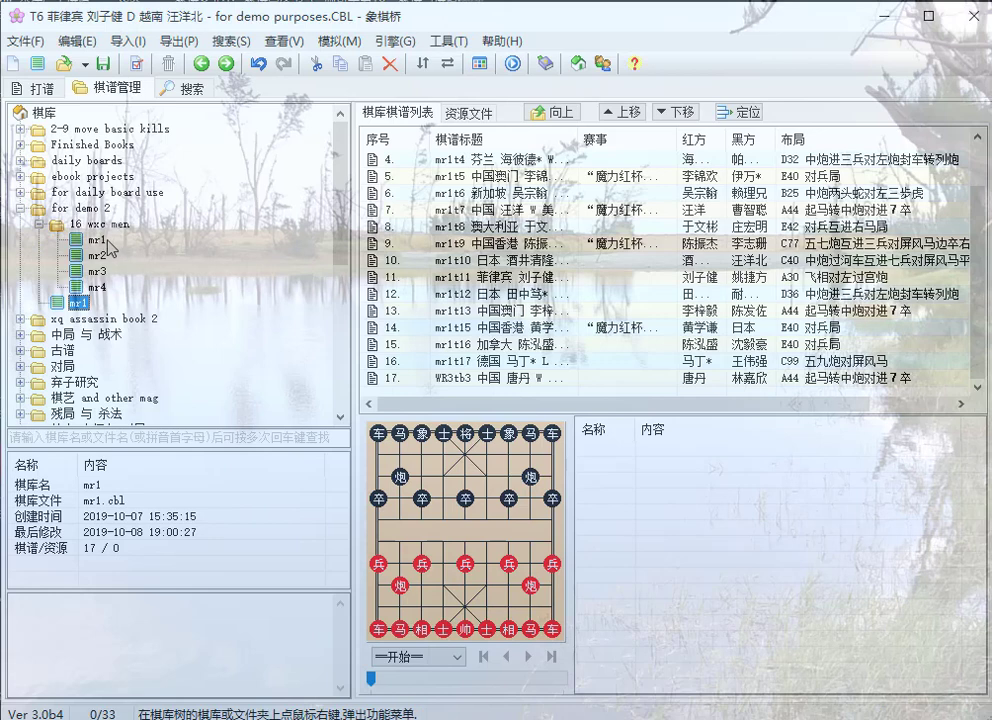
{"action": "right_click", "coordinate": [61, 308]}
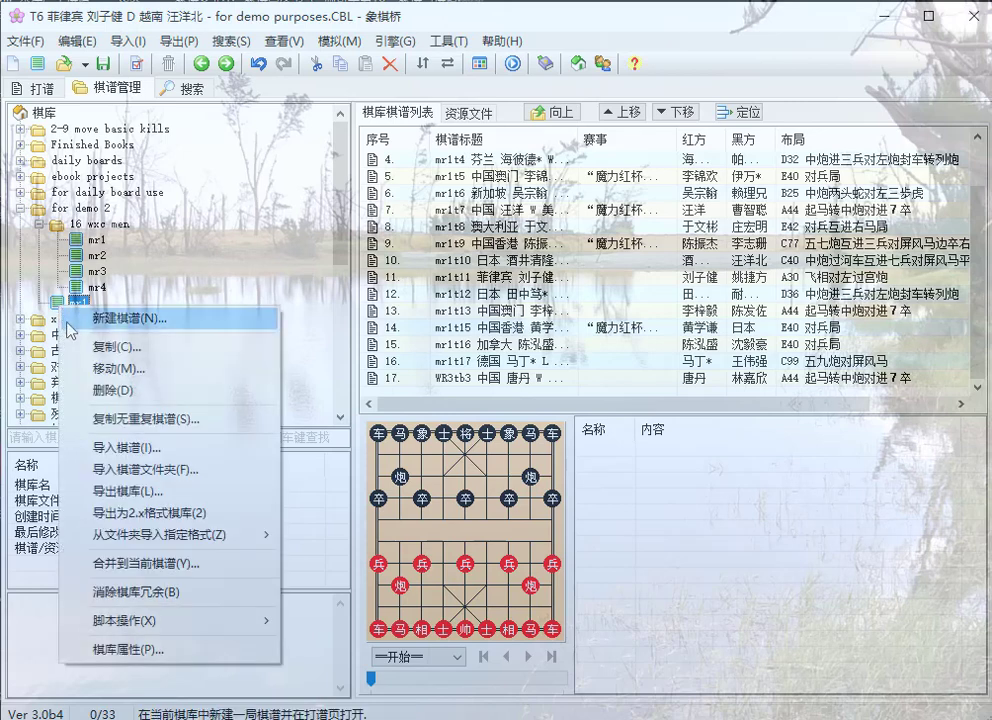
{"action": "left_click", "coordinate": [111, 391]}
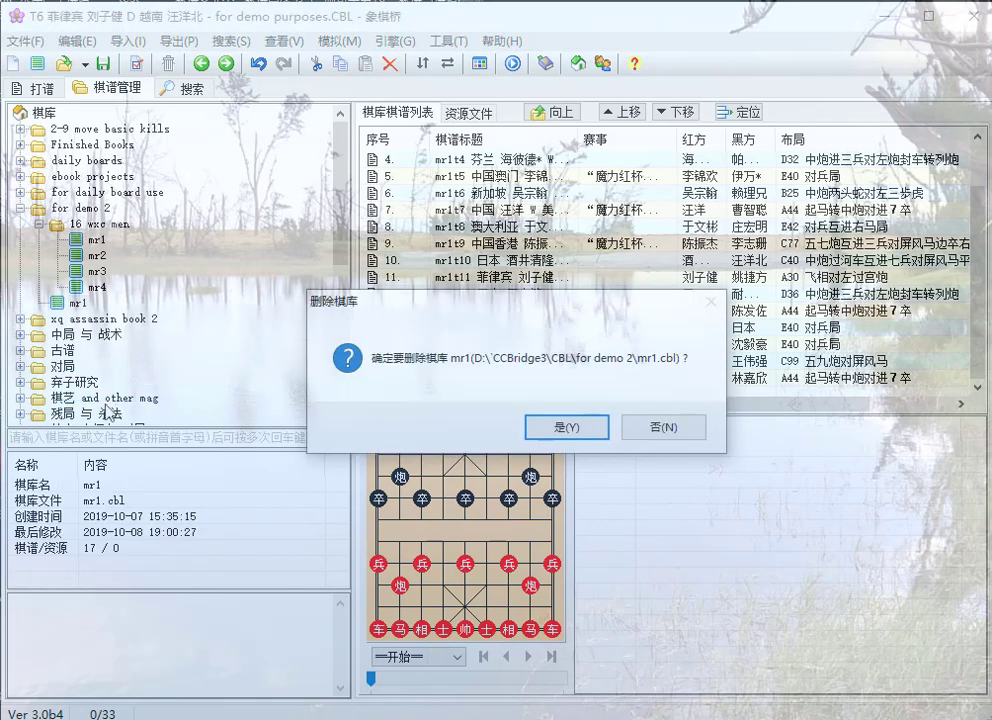
{"action": "left_click", "coordinate": [565, 433]}
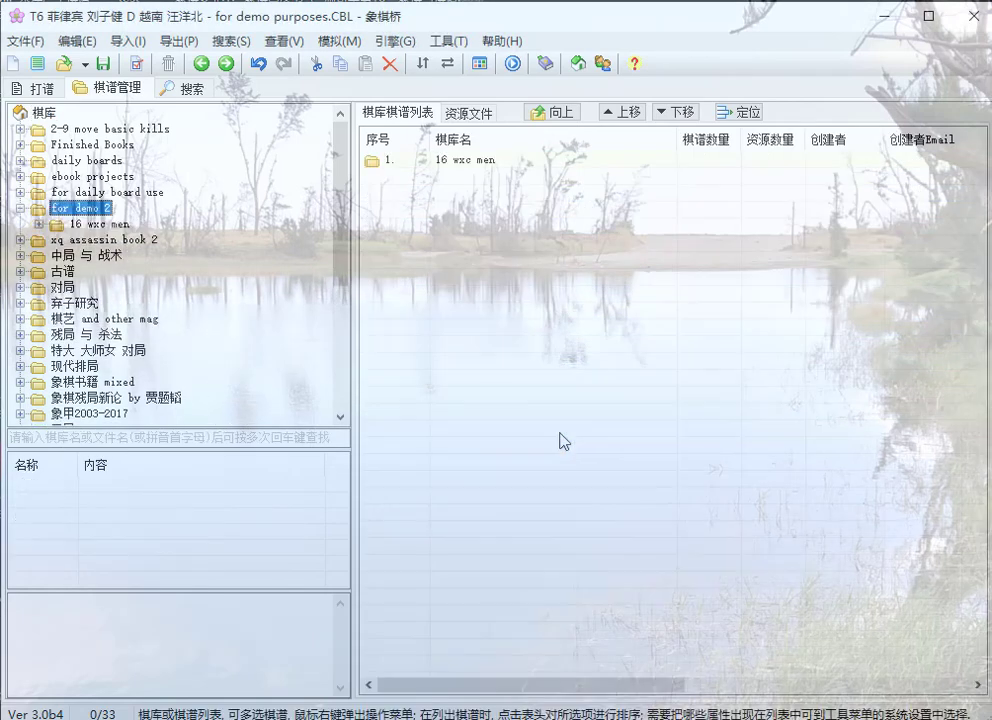
Expand "16 wxc men" again and look through the libraries mr1, mr2 and mr3.
{"action": "left_click", "coordinate": [38, 224]}
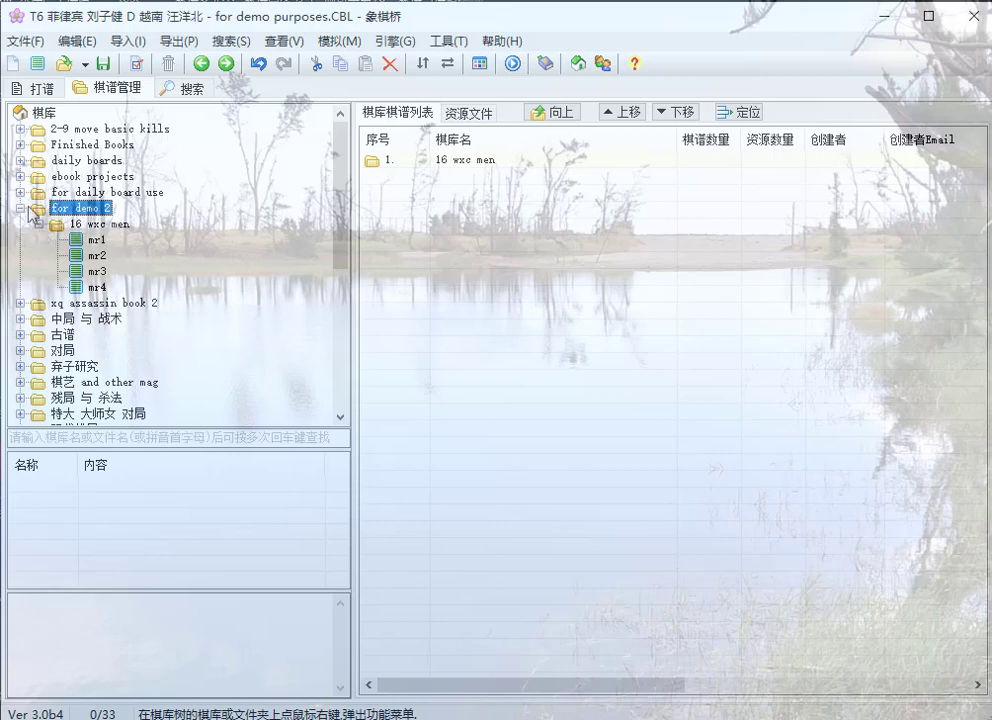
{"action": "left_click", "coordinate": [97, 241]}
{"action": "left_click", "coordinate": [97, 256]}
{"action": "left_click", "coordinate": [98, 271]}
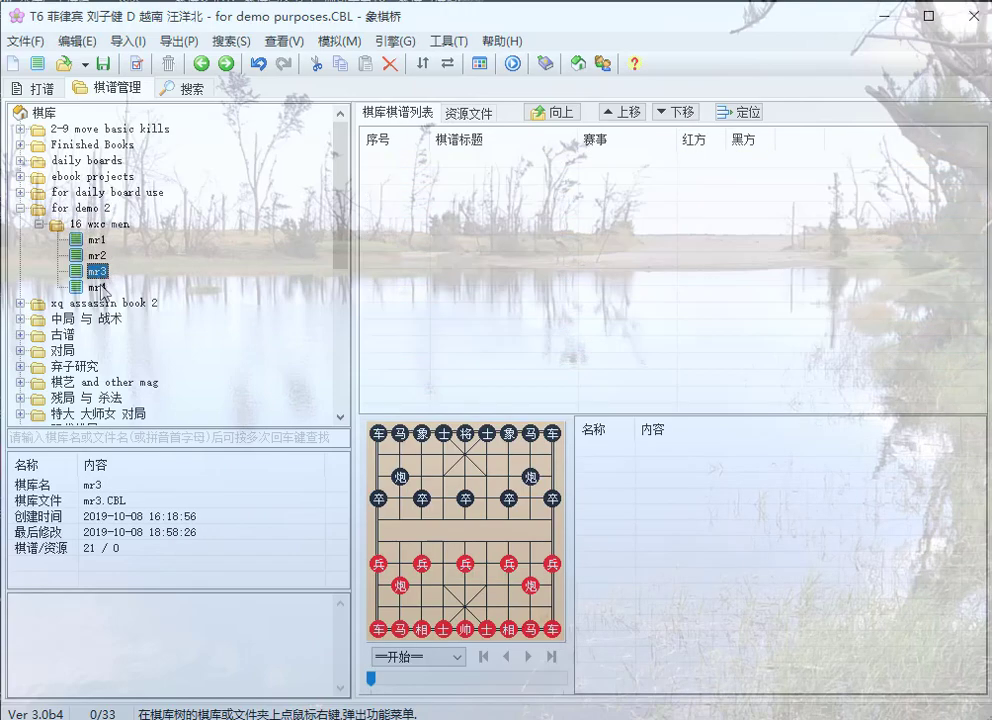
Move all games from library mr4 into mr1 under "for demo 2" > "16 wxc men" and check mr1's game list.
{"action": "left_click", "coordinate": [99, 287]}
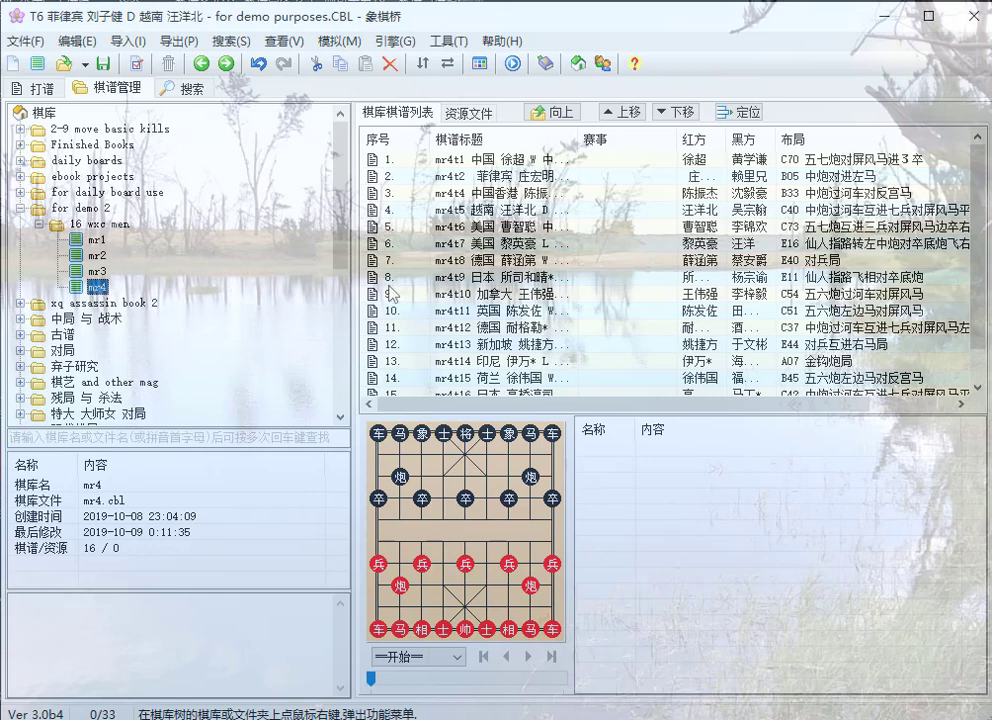
{"action": "left_click", "coordinate": [480, 277]}
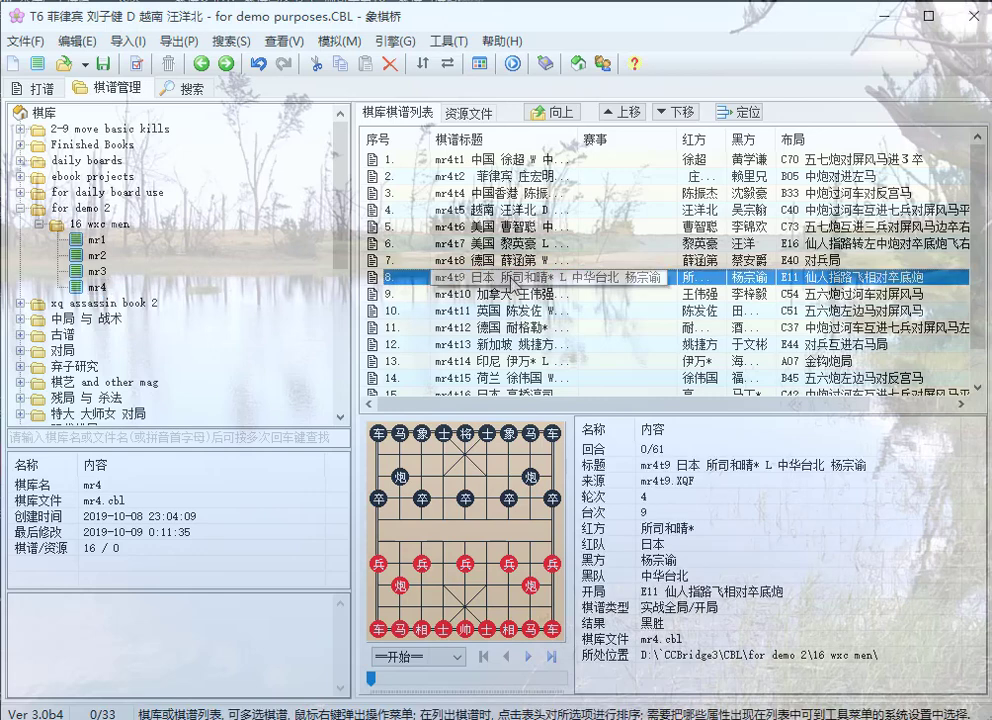
{"action": "key", "text": "ctrl+a"}
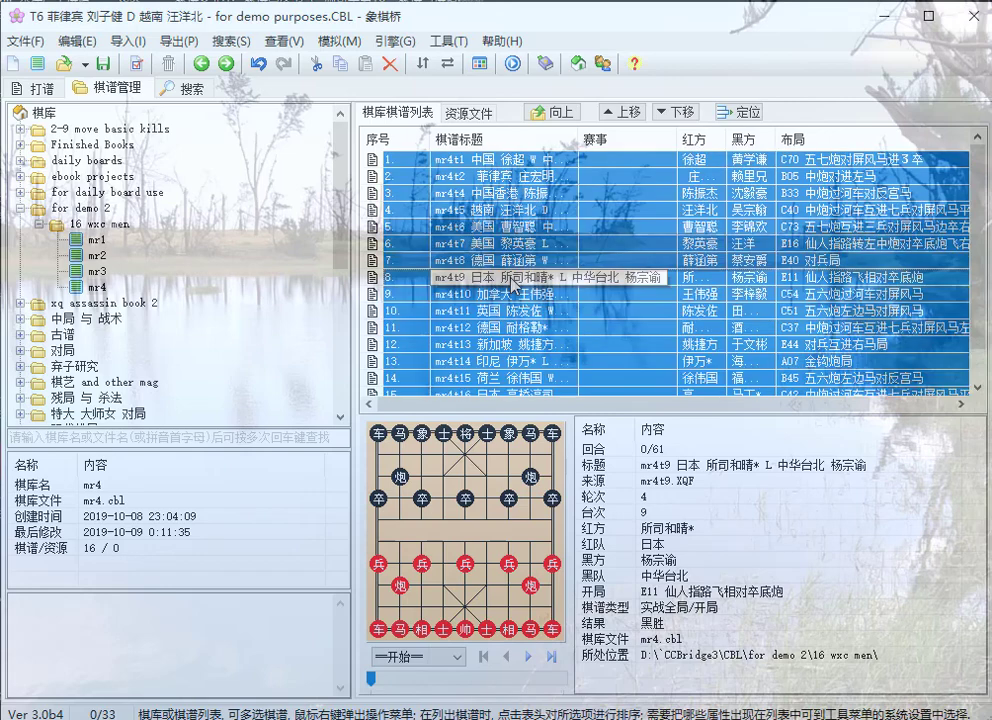
{"action": "right_click", "coordinate": [591, 302]}
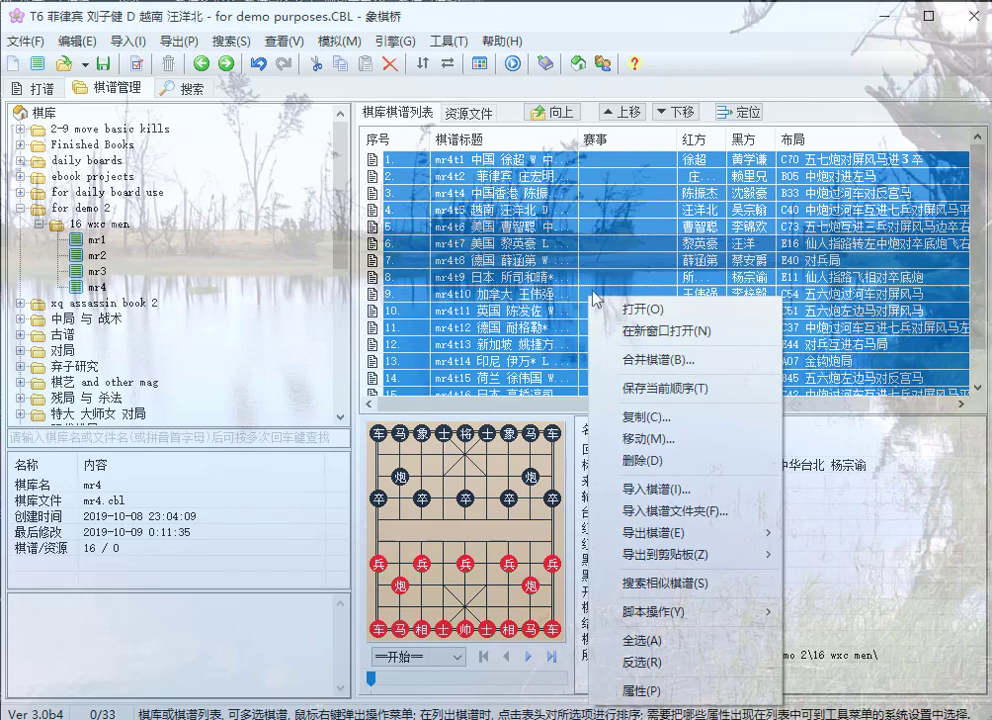
{"action": "left_click", "coordinate": [644, 442]}
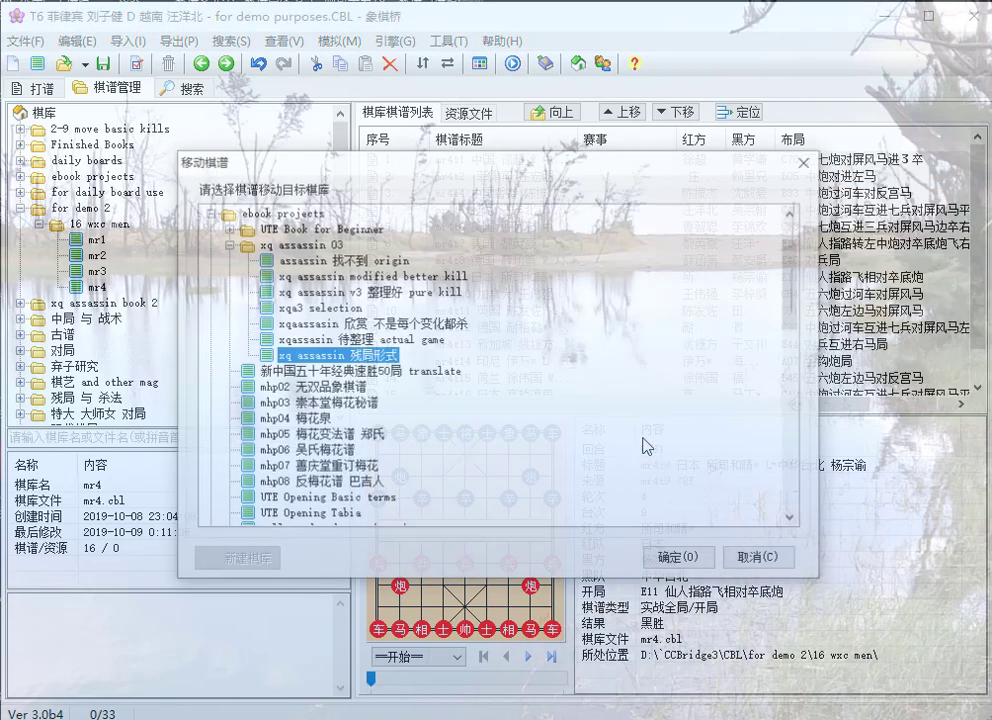
{"action": "left_click", "coordinate": [211, 213]}
{"action": "left_click", "coordinate": [210, 244]}
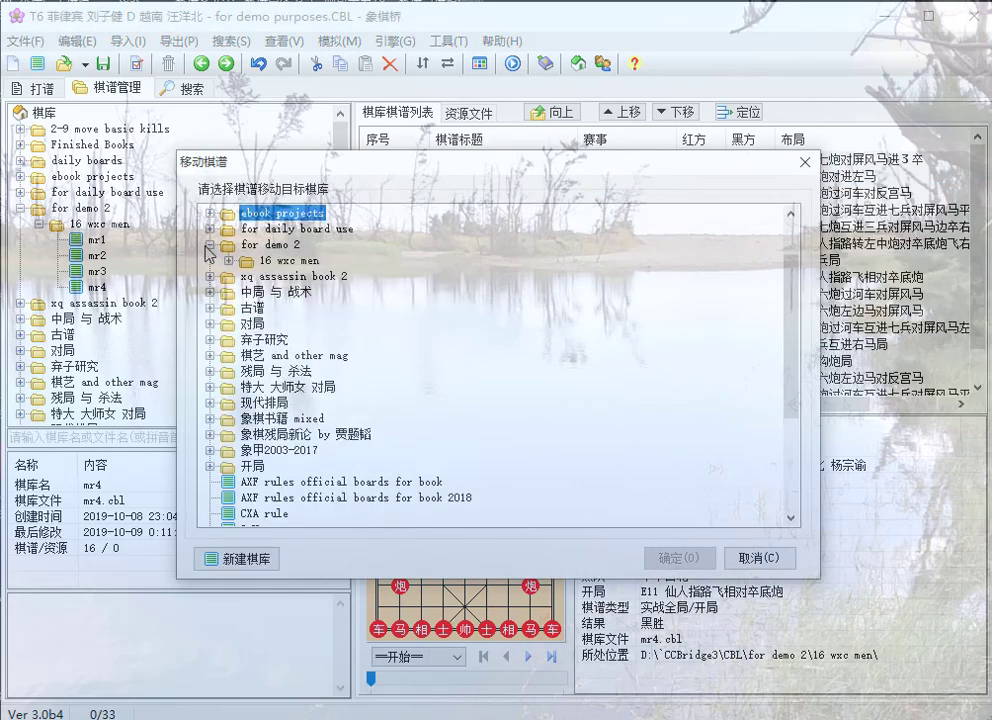
{"action": "left_click", "coordinate": [228, 261]}
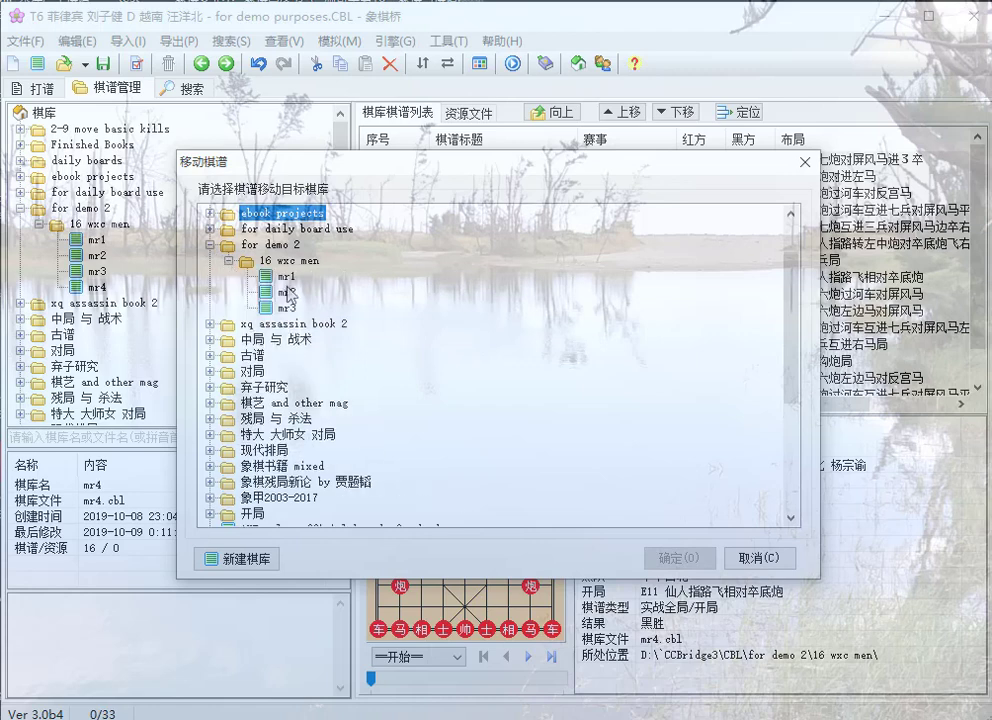
{"action": "left_click", "coordinate": [286, 277]}
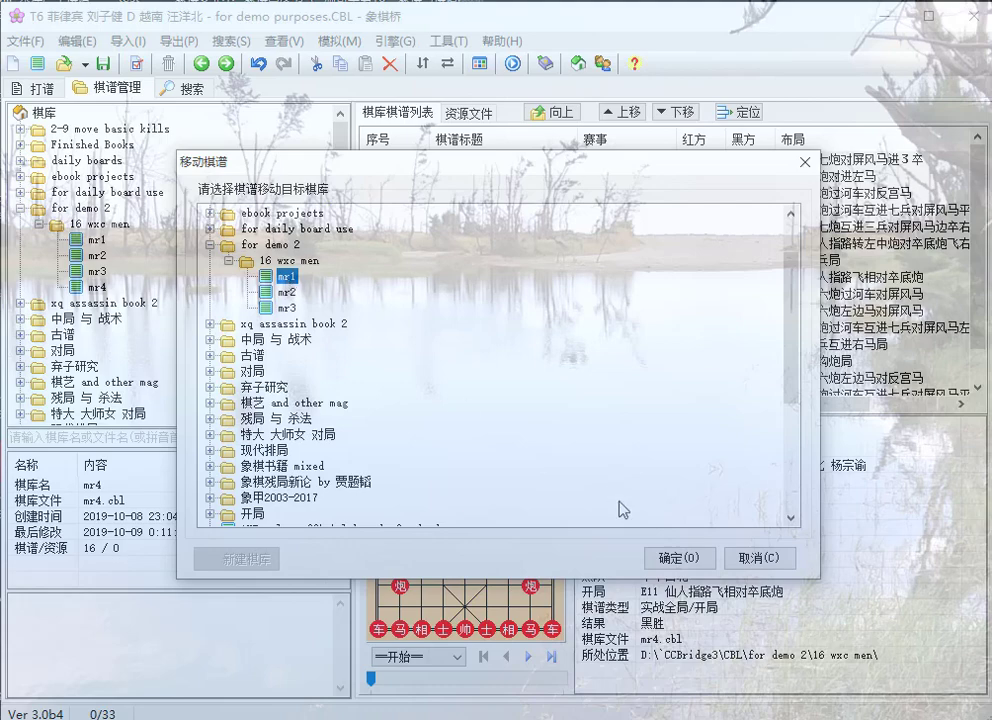
{"action": "left_click", "coordinate": [673, 558]}
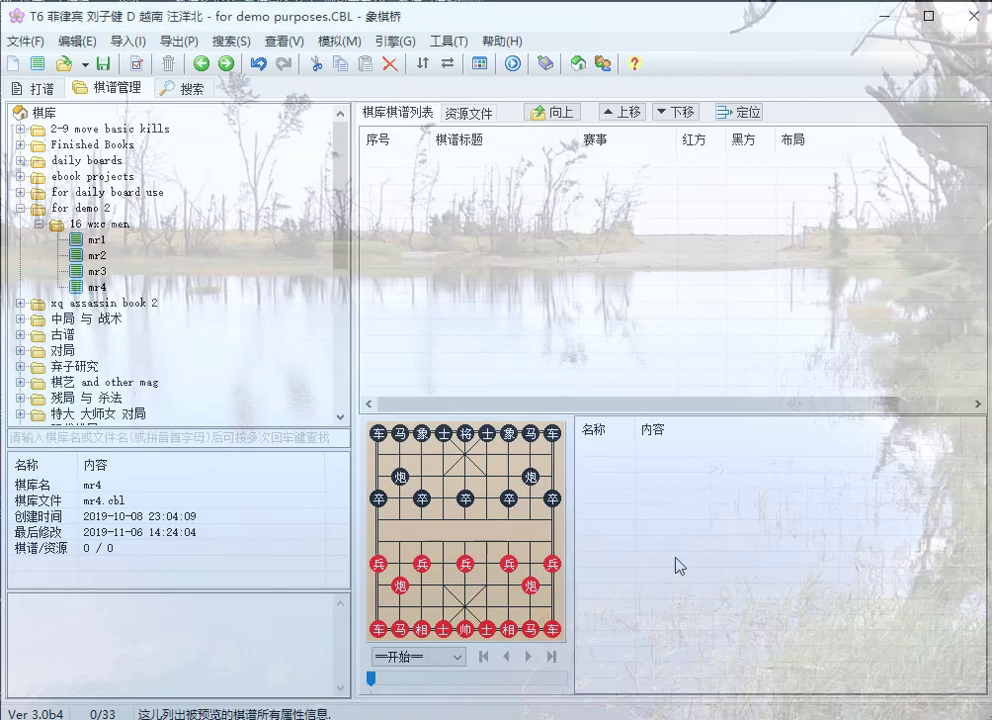
{"action": "left_click", "coordinate": [104, 243]}
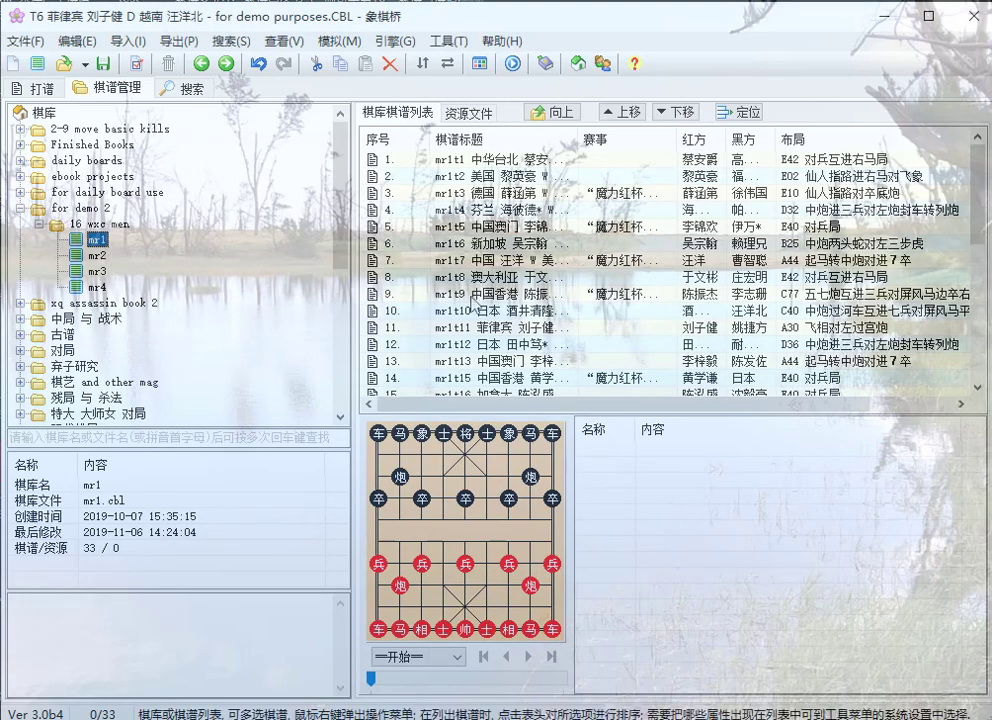
{"action": "scroll", "coordinate": [395, 235], "scroll_direction": "down", "scroll_amount": 5}
{"action": "scroll", "coordinate": [510, 294], "scroll_direction": "up", "scroll_amount": 5}
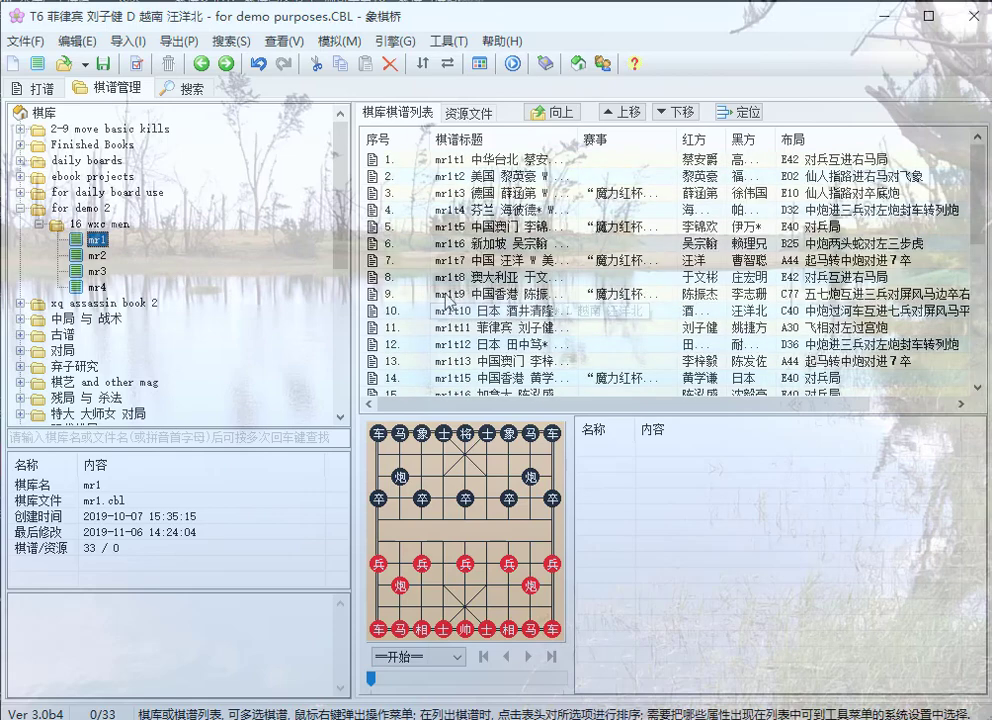
{"action": "scroll", "coordinate": [446, 297], "scroll_direction": "down", "scroll_amount": 5}
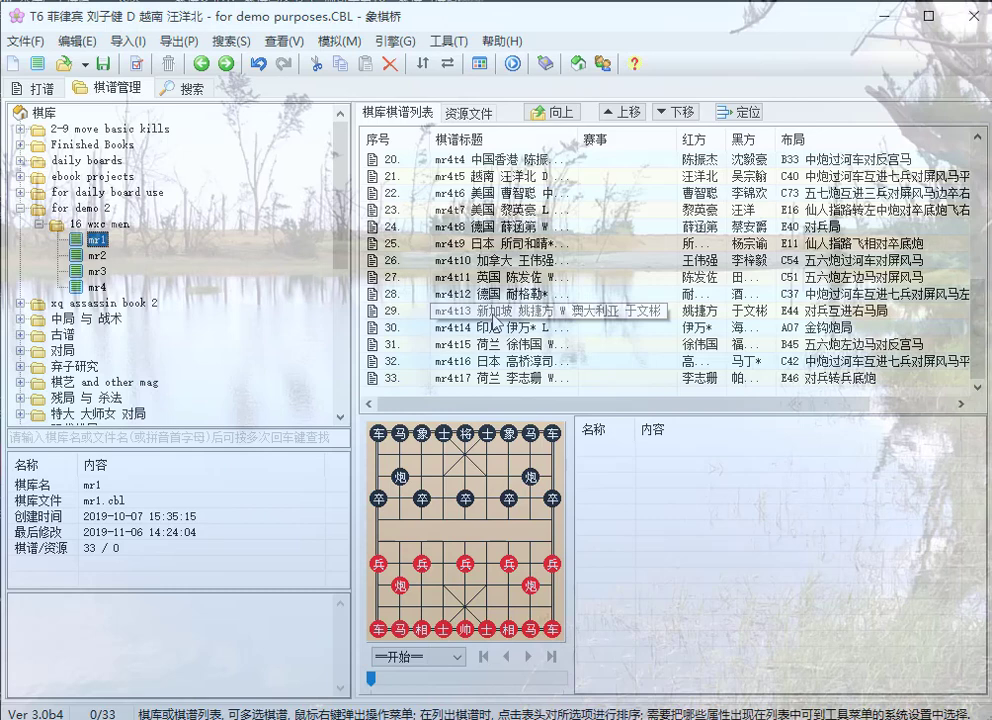
Copy all games from library mr3 into mr1, keeping the originals, and check both game lists.
{"action": "right_click", "coordinate": [95, 270]}
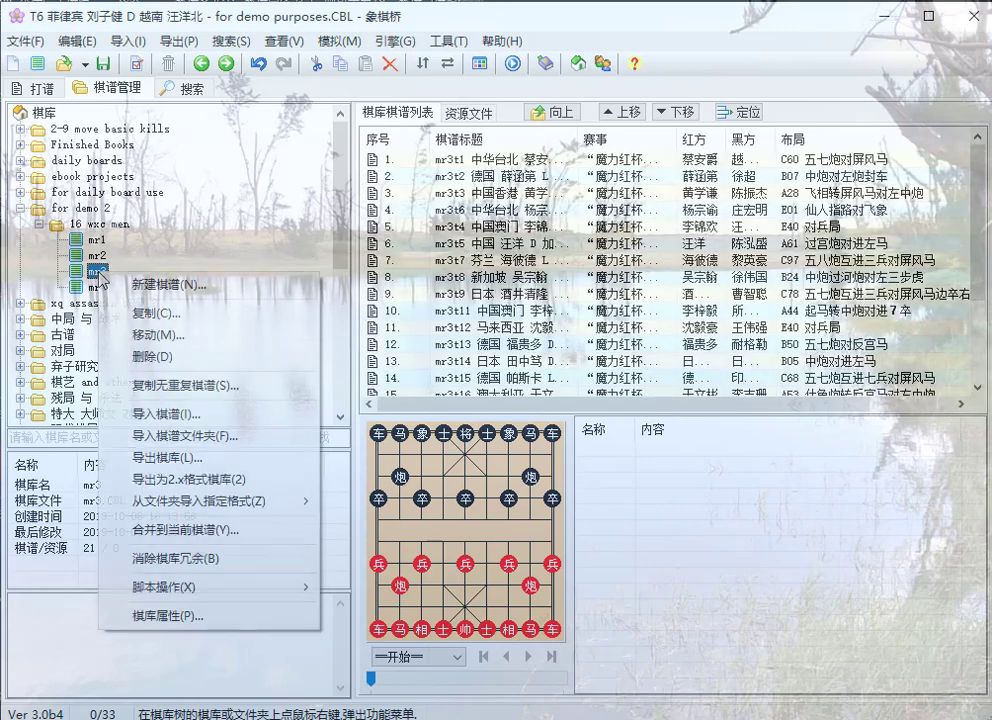
{"action": "left_click", "coordinate": [551, 296]}
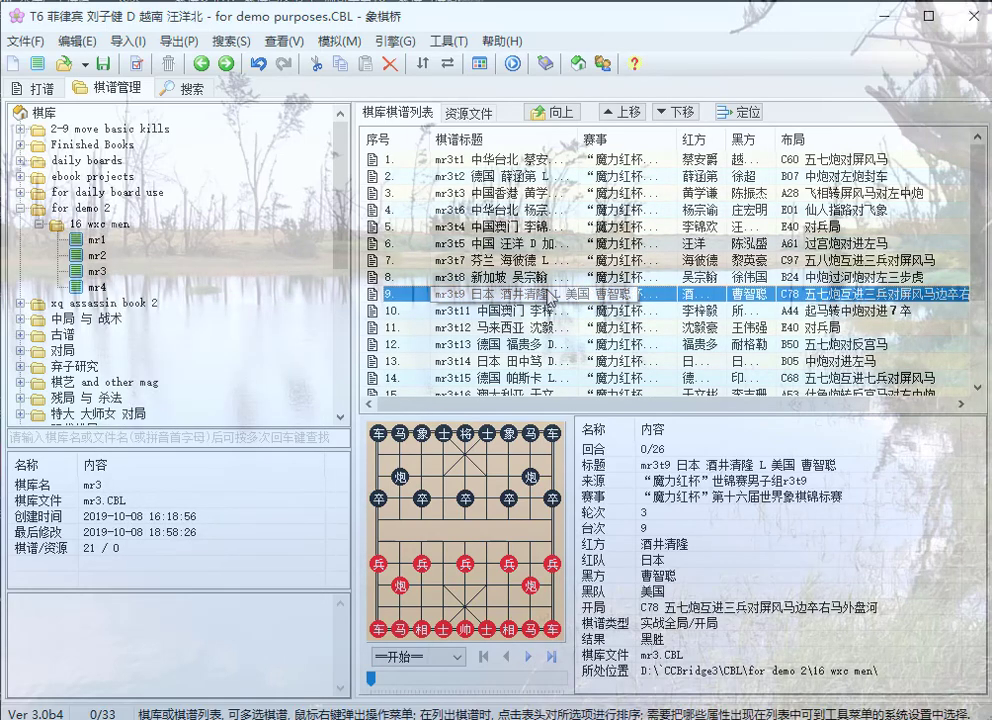
{"action": "key", "text": "ctrl+a"}
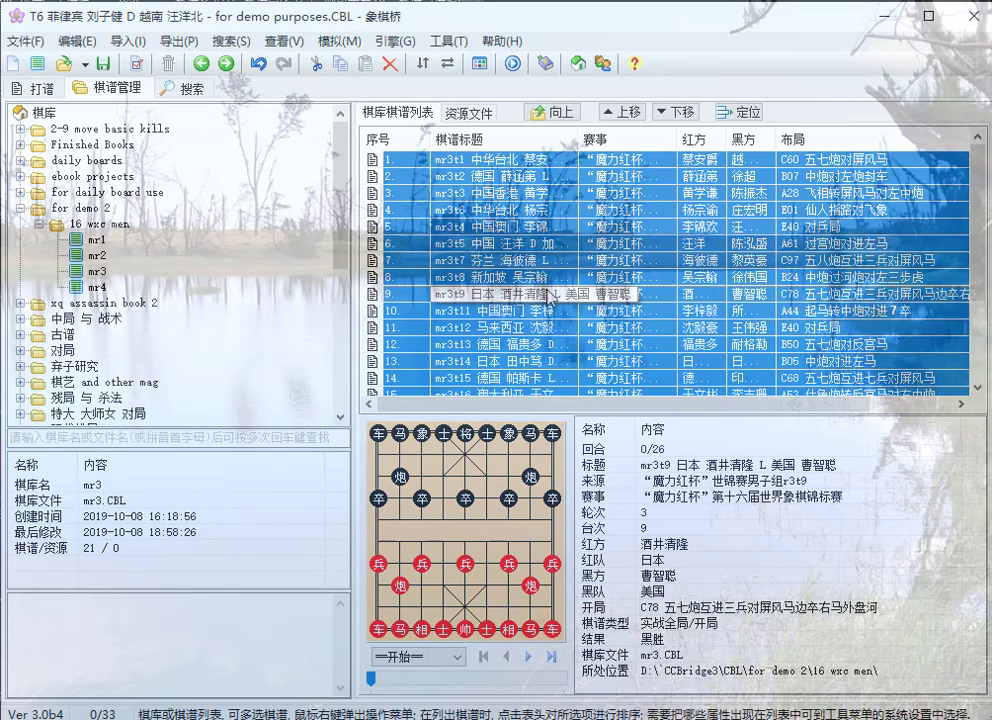
{"action": "right_click", "coordinate": [545, 290]}
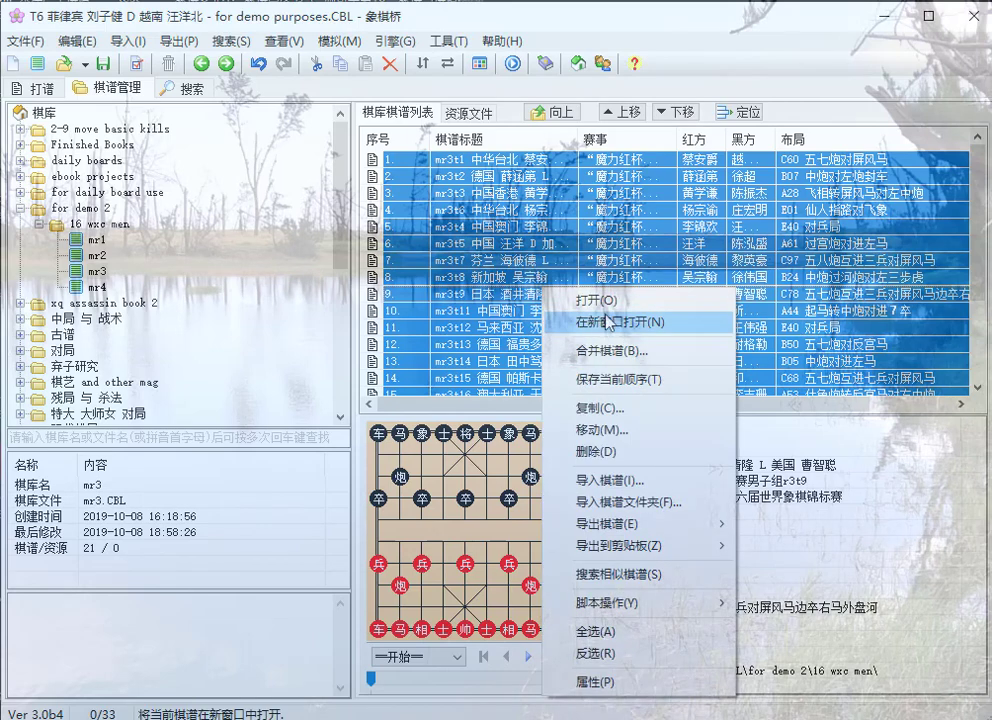
{"action": "left_click", "coordinate": [575, 405]}
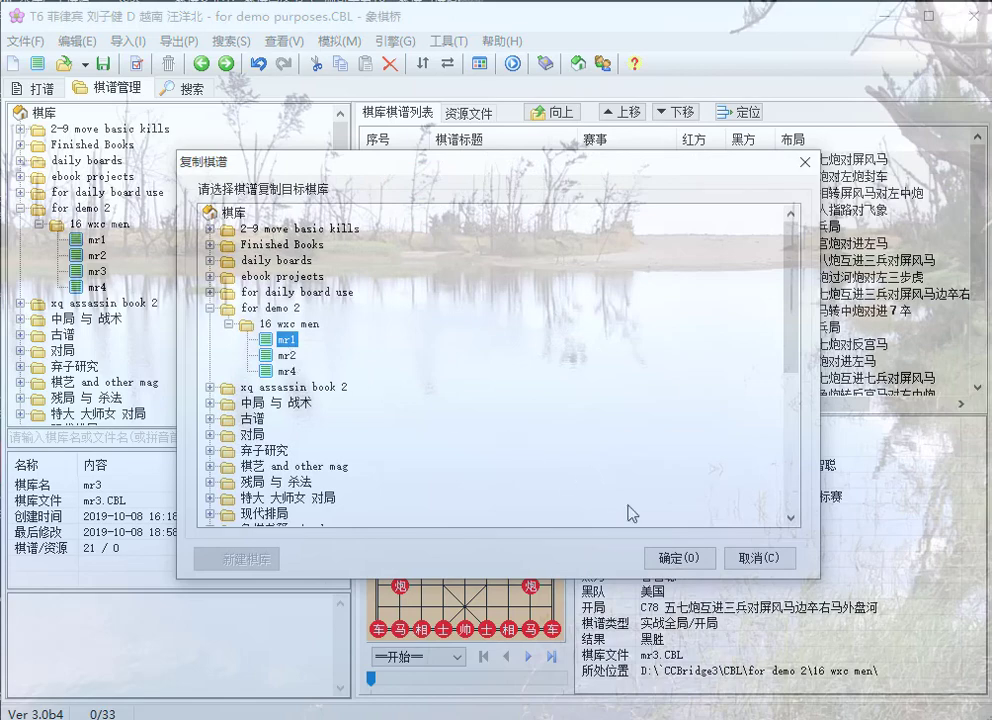
{"action": "left_click", "coordinate": [679, 556]}
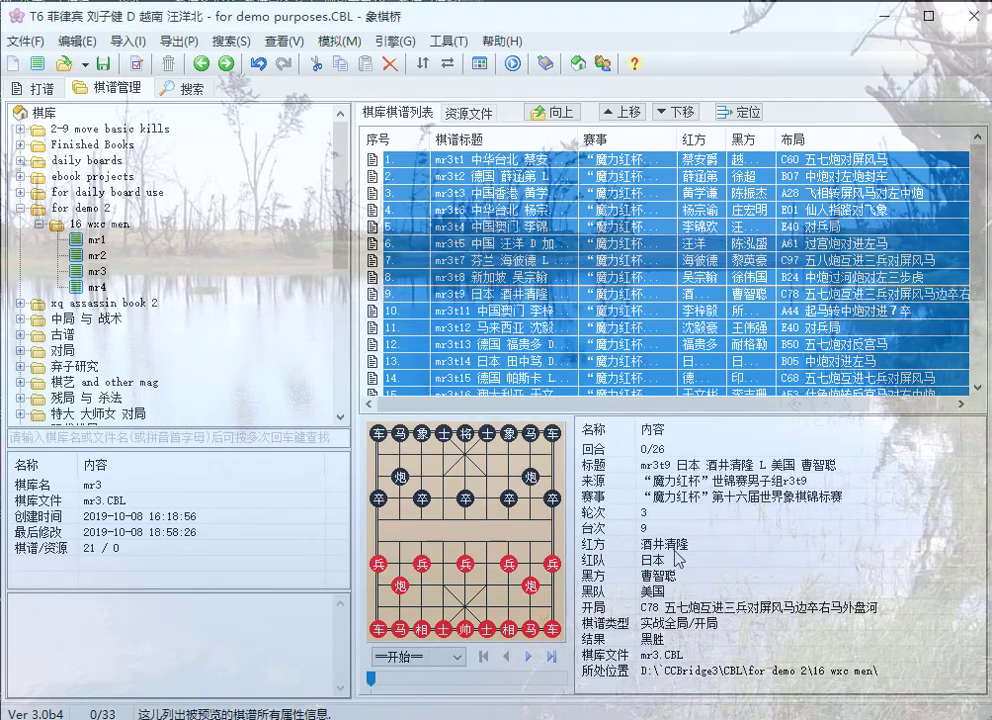
{"action": "left_click", "coordinate": [97, 271]}
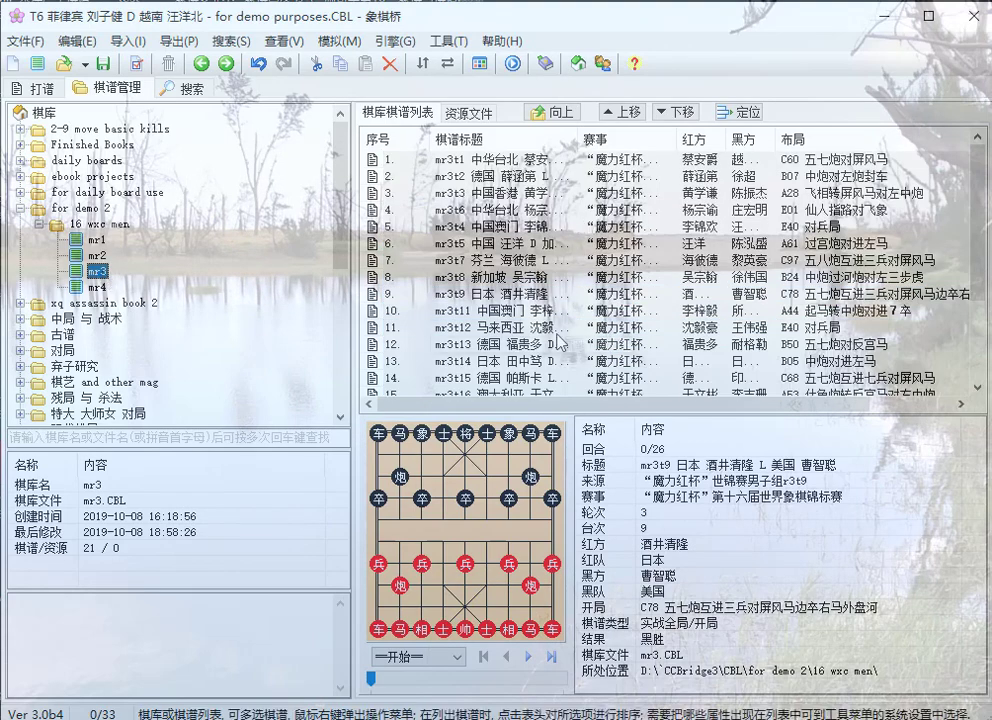
{"action": "left_click", "coordinate": [100, 240]}
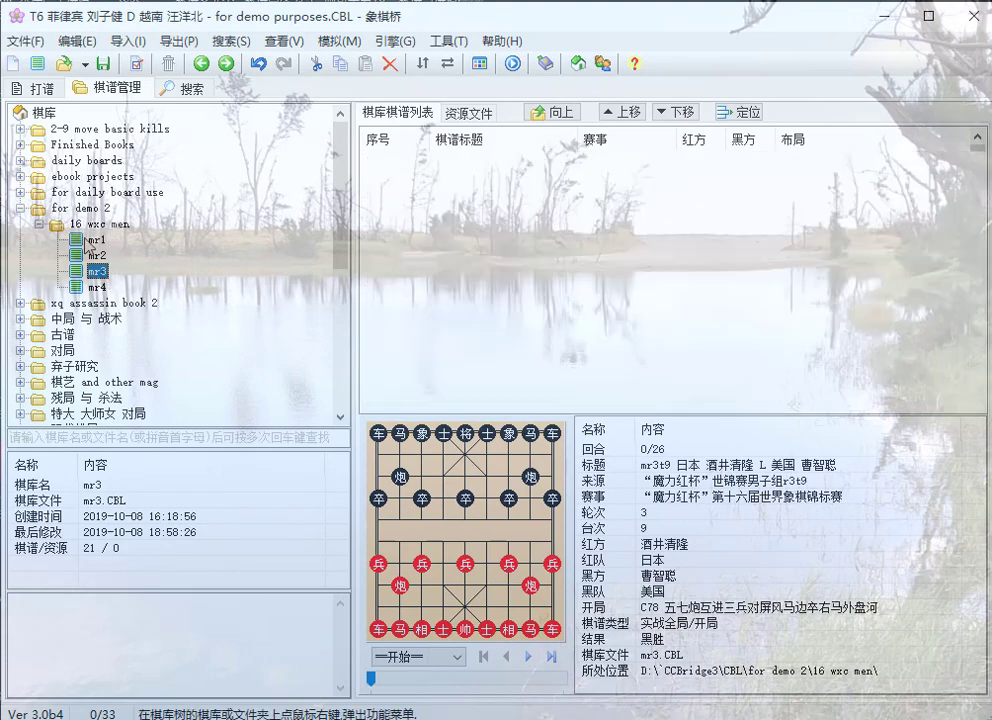
{"action": "scroll", "coordinate": [470, 280], "scroll_direction": "down", "scroll_amount": 13}
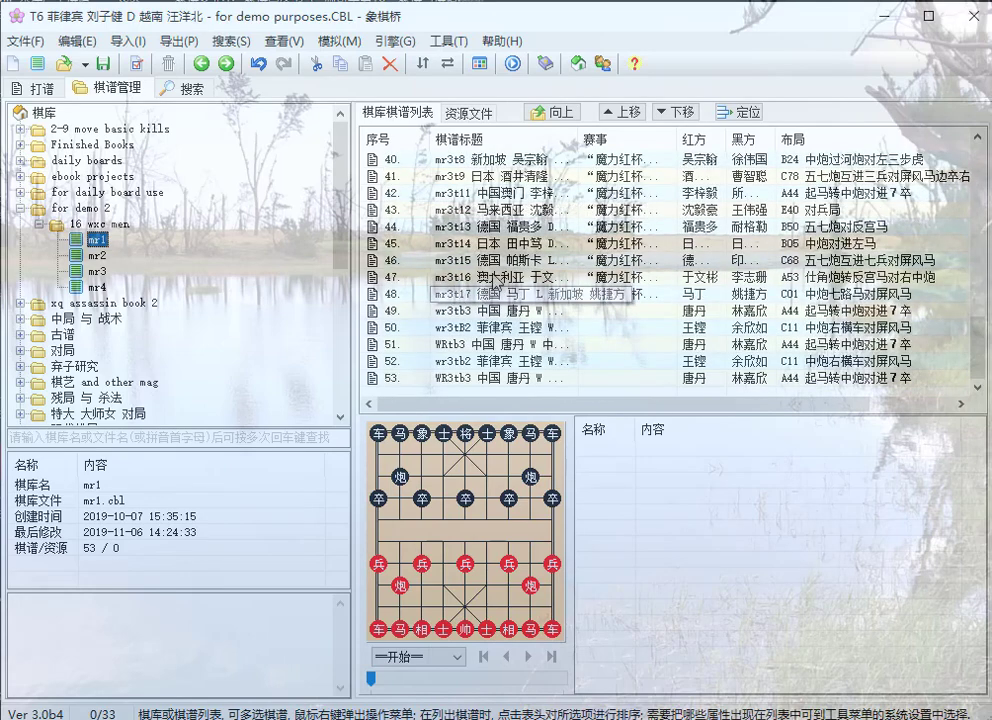
Delete the emptied mr4 library from the "16 wxc men" folder.
{"action": "left_click", "coordinate": [97, 287]}
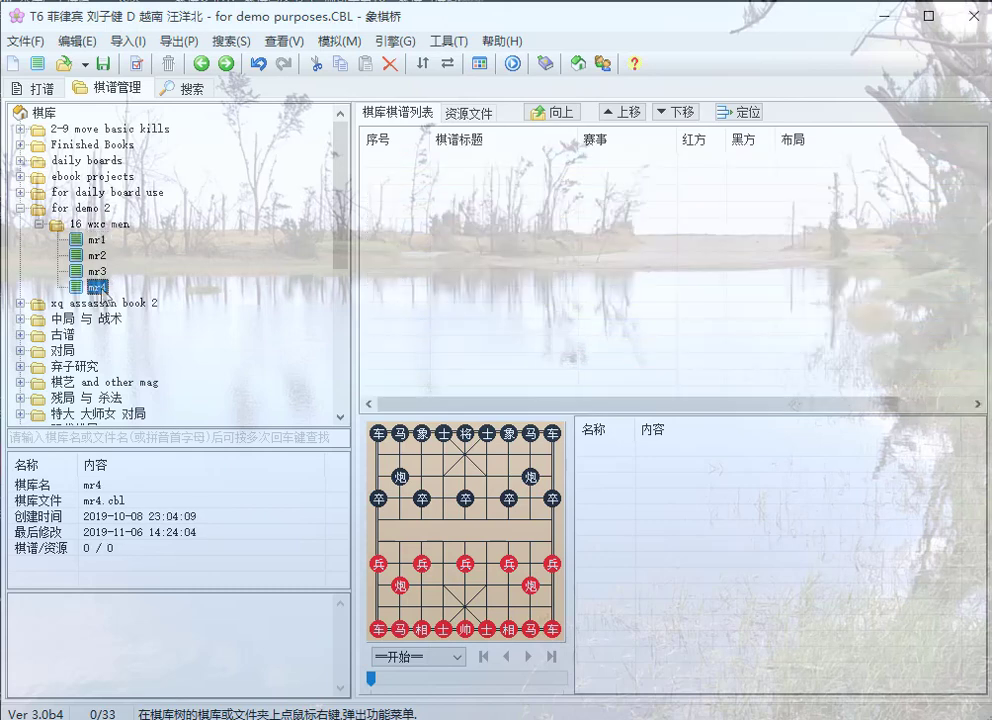
{"action": "right_click", "coordinate": [100, 291]}
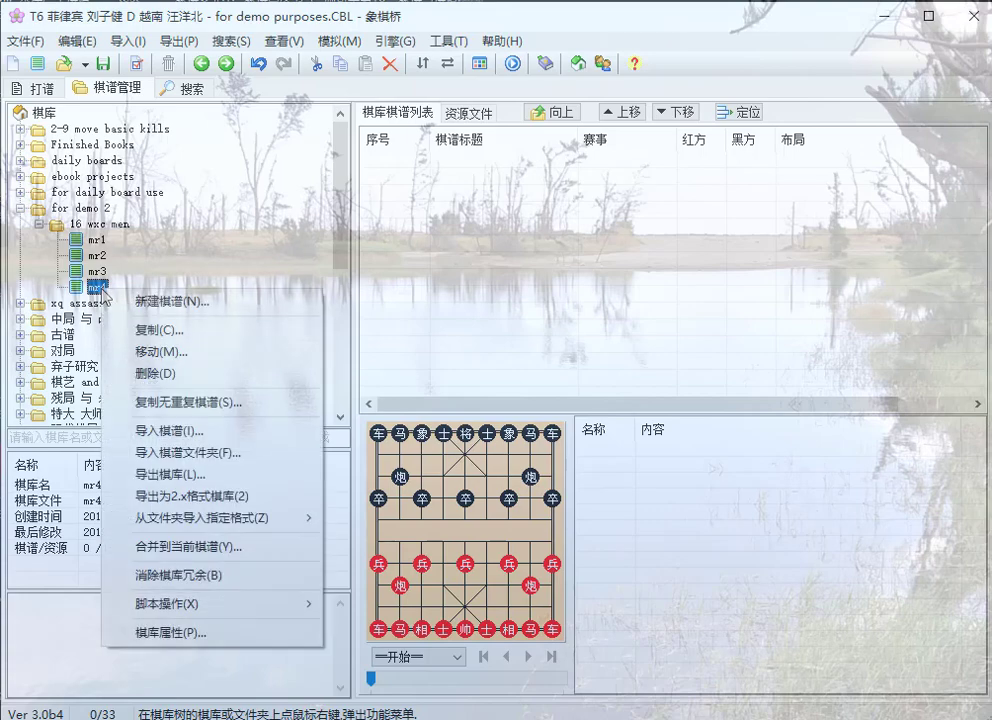
{"action": "left_click", "coordinate": [172, 374]}
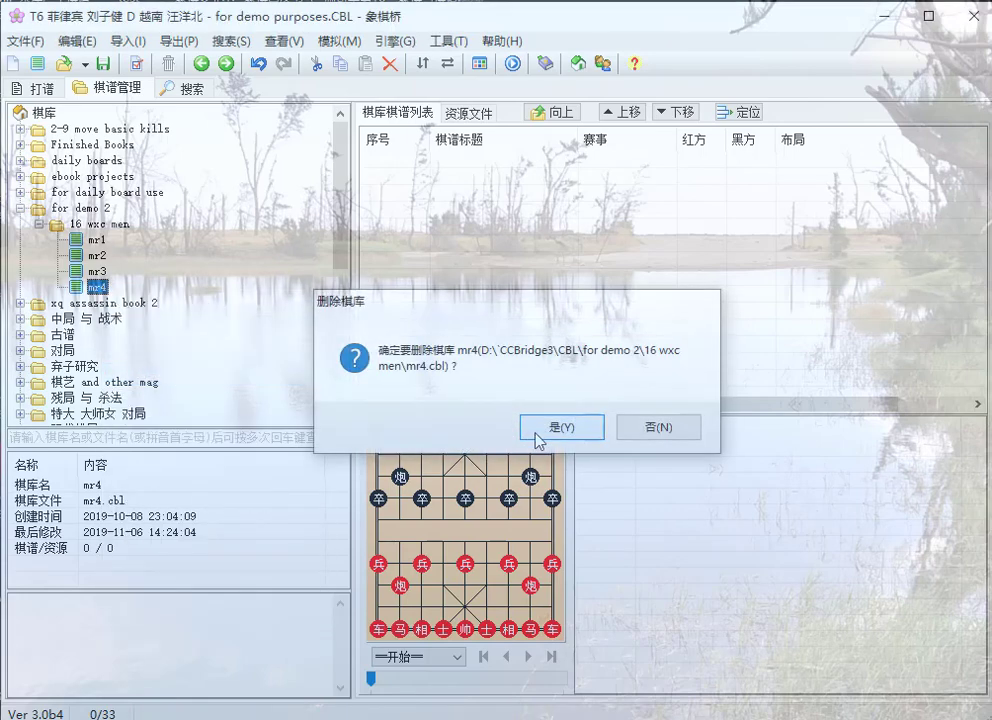
{"action": "left_click", "coordinate": [540, 430]}
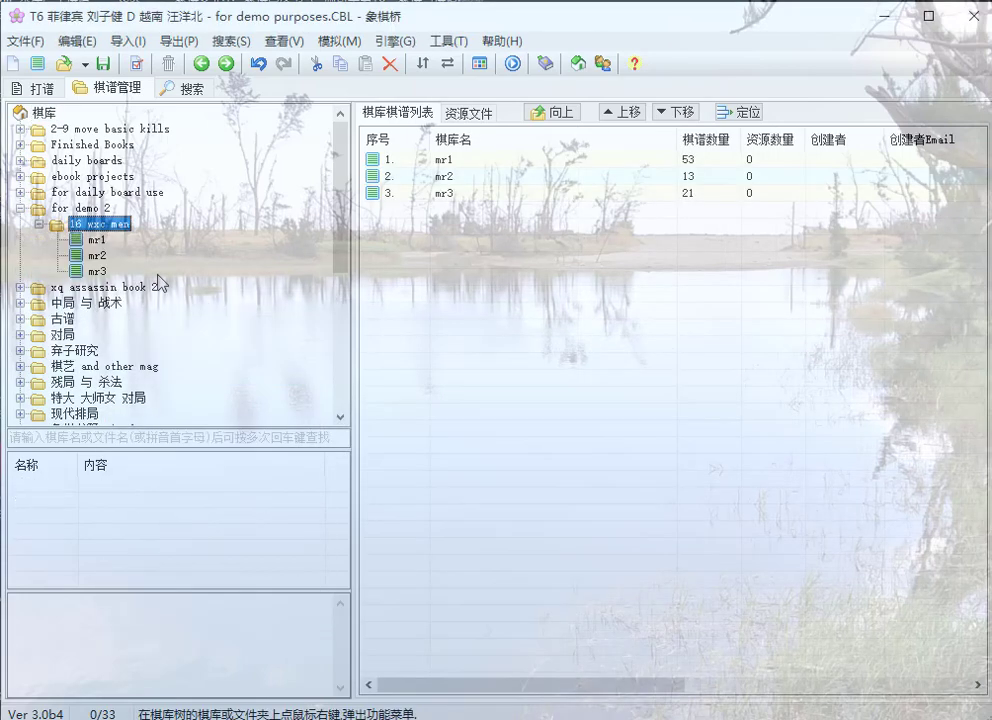
Move all games from library mr2 into mr1.
{"action": "left_click", "coordinate": [98, 256]}
{"action": "left_click", "coordinate": [538, 261]}
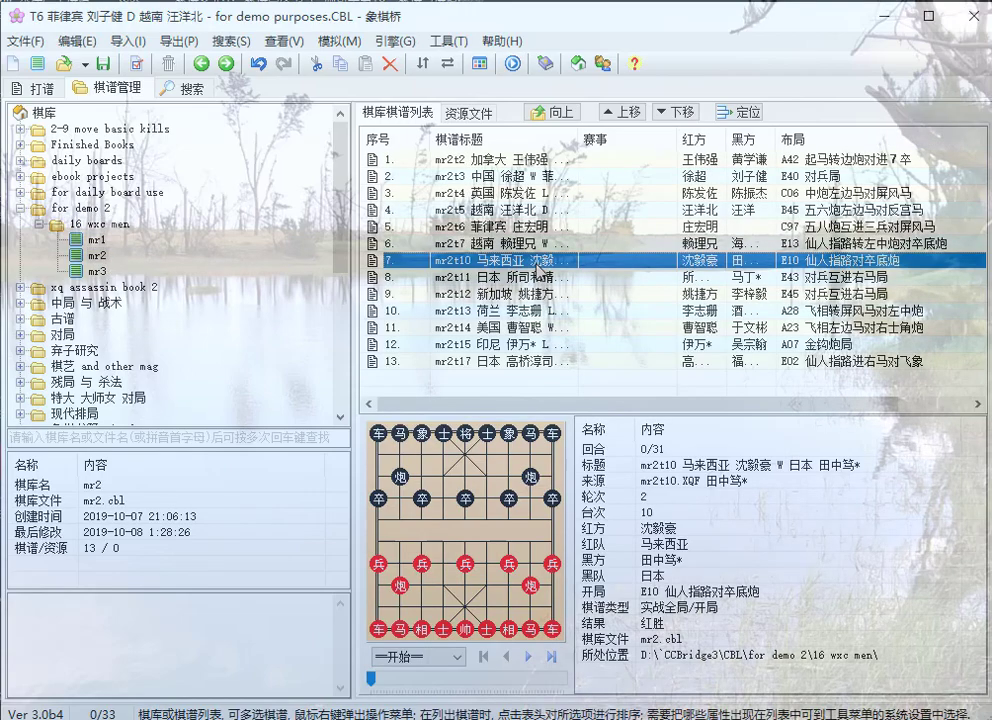
{"action": "key", "text": "ctrl+a"}
{"action": "right_click", "coordinate": [539, 267]}
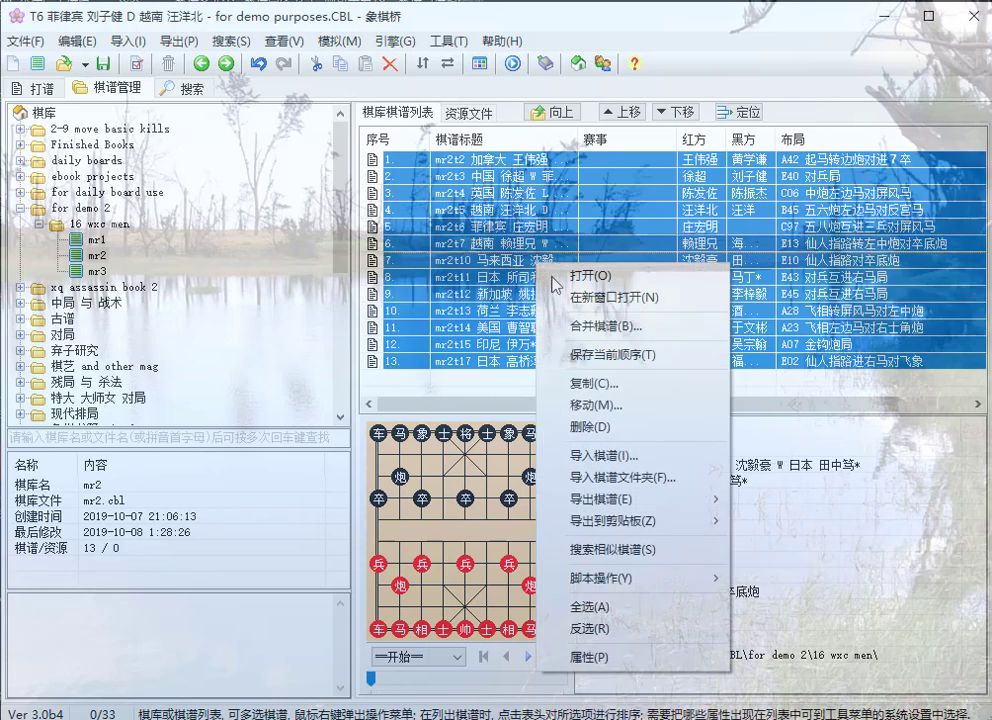
{"action": "left_click", "coordinate": [605, 406]}
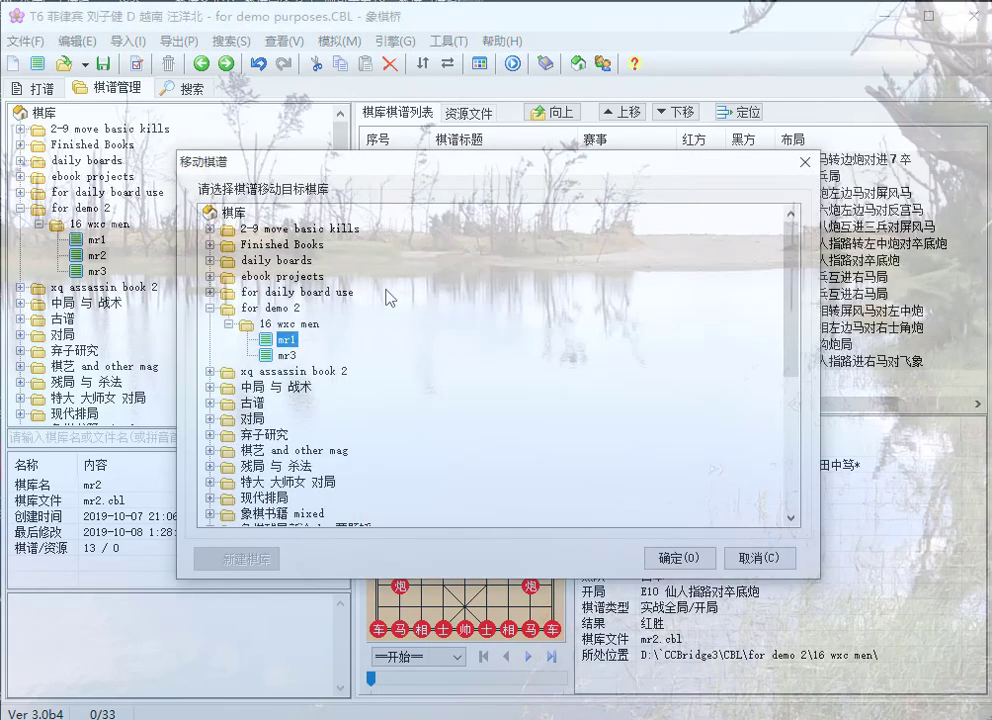
{"action": "left_click", "coordinate": [705, 557]}
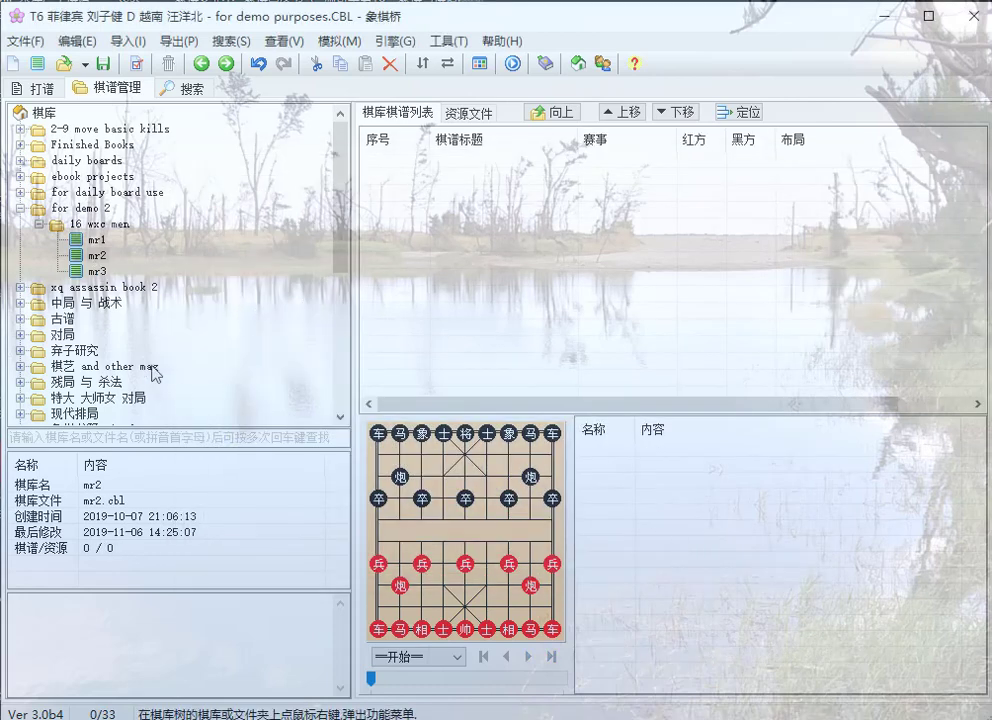
Review mr1's game list and the game-list column width options in the system settings.
{"action": "left_click", "coordinate": [96, 240]}
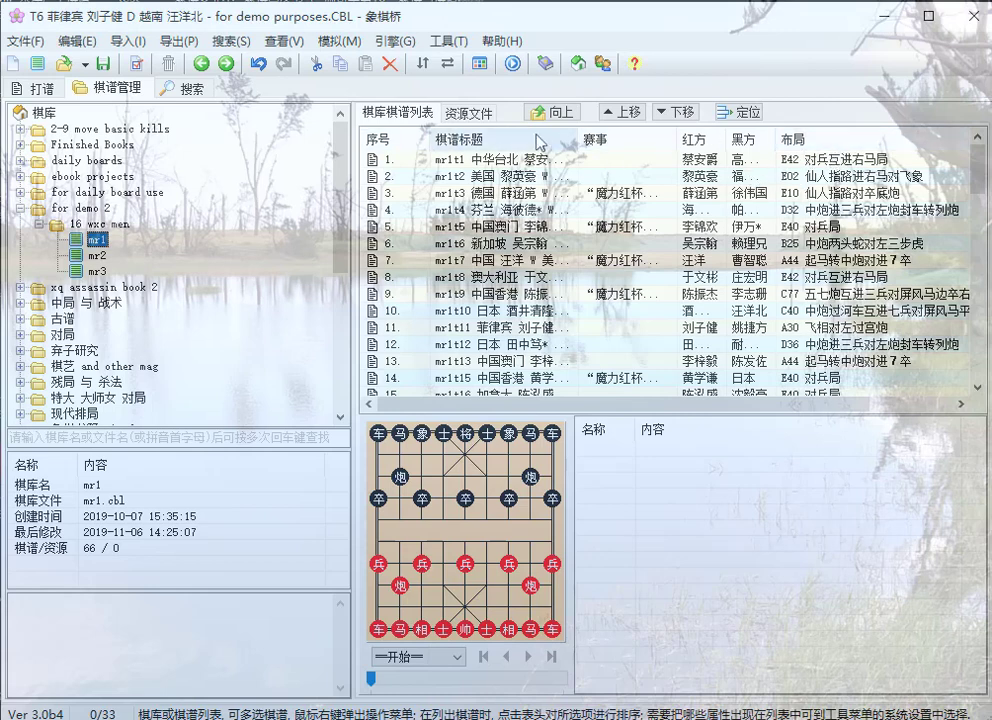
{"action": "left_click", "coordinate": [448, 41]}
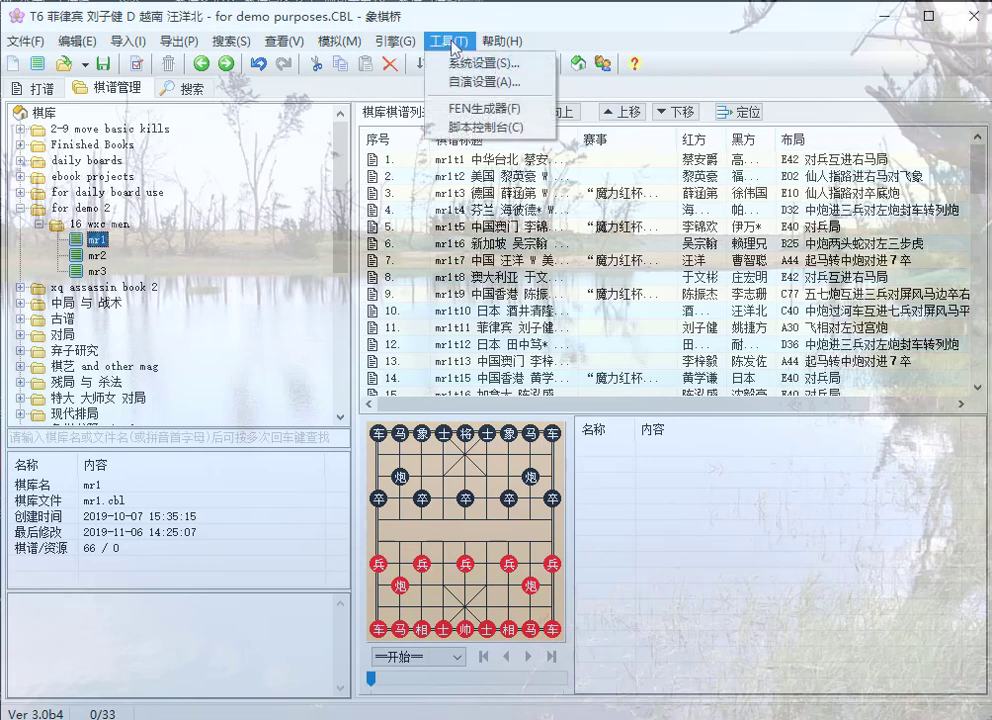
{"action": "left_click", "coordinate": [458, 62]}
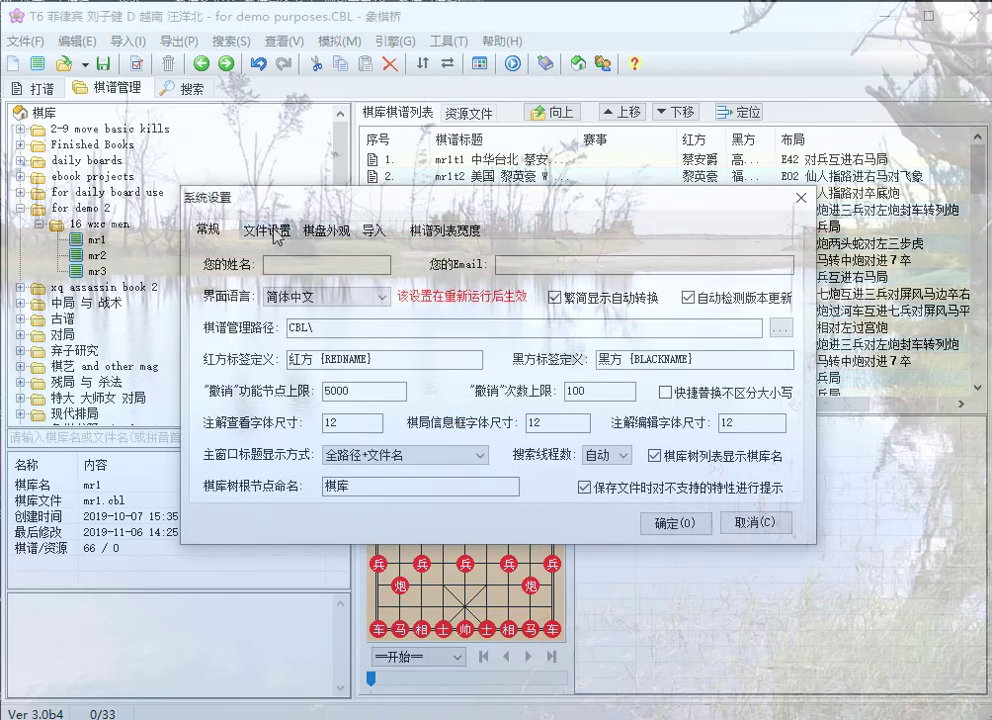
{"action": "left_click", "coordinate": [453, 236]}
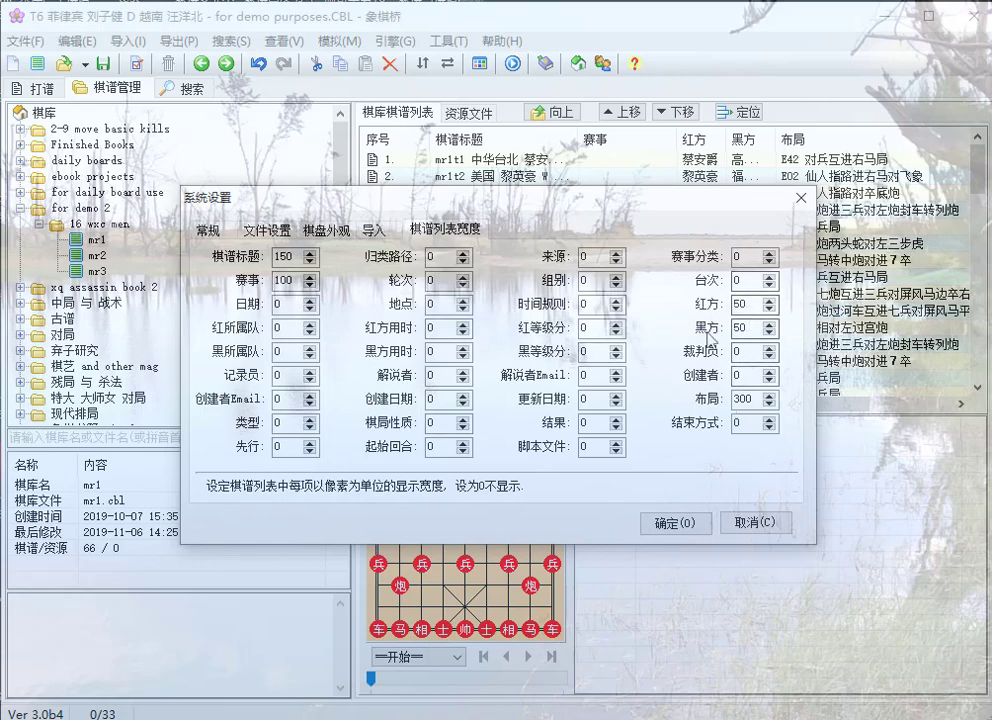
{"action": "left_click", "coordinate": [675, 523]}
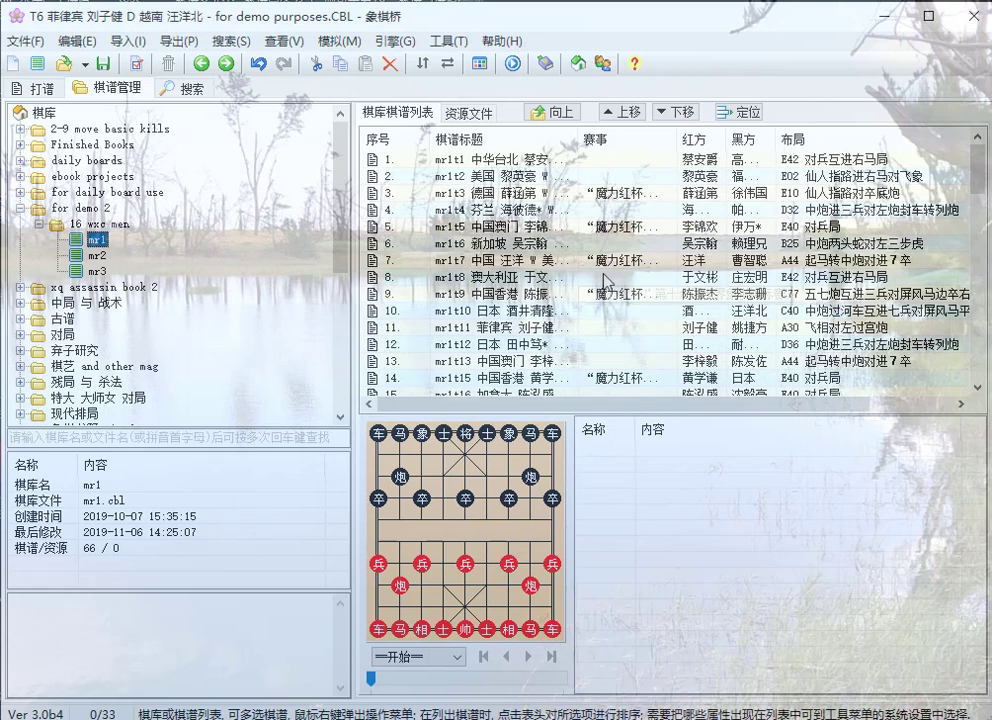
{"action": "left_click", "coordinate": [560, 293]}
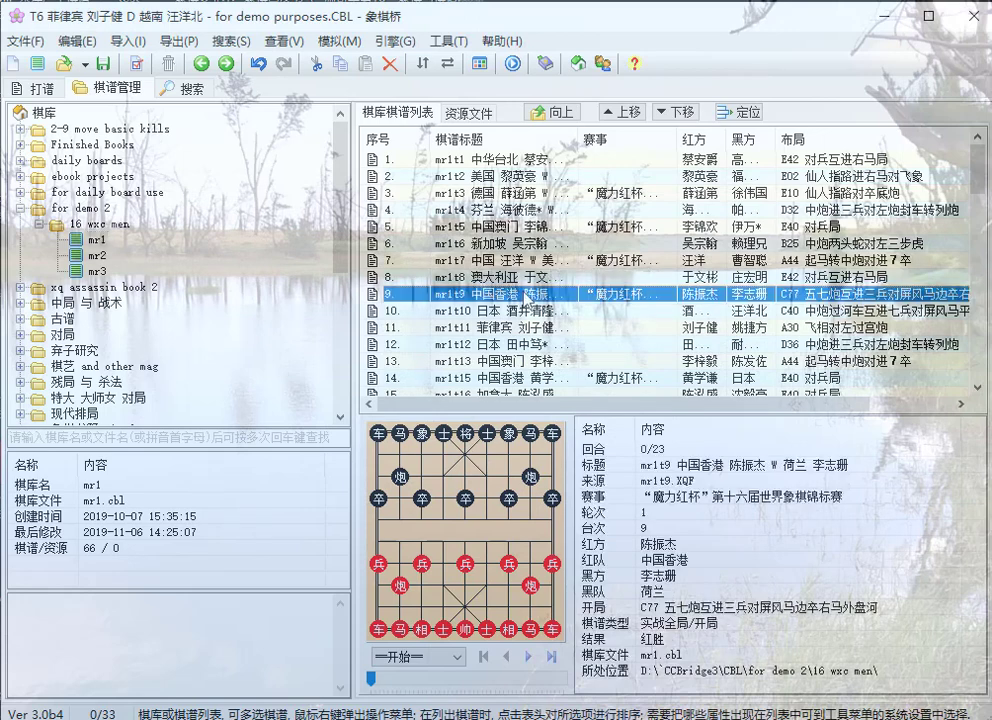
Sort mr1's games by opening (布局) and save the current order of all games to the library.
{"action": "left_click", "coordinate": [806, 142]}
{"action": "left_click_drag", "start_coordinate": [655, 262], "coordinate": [745, 278]}
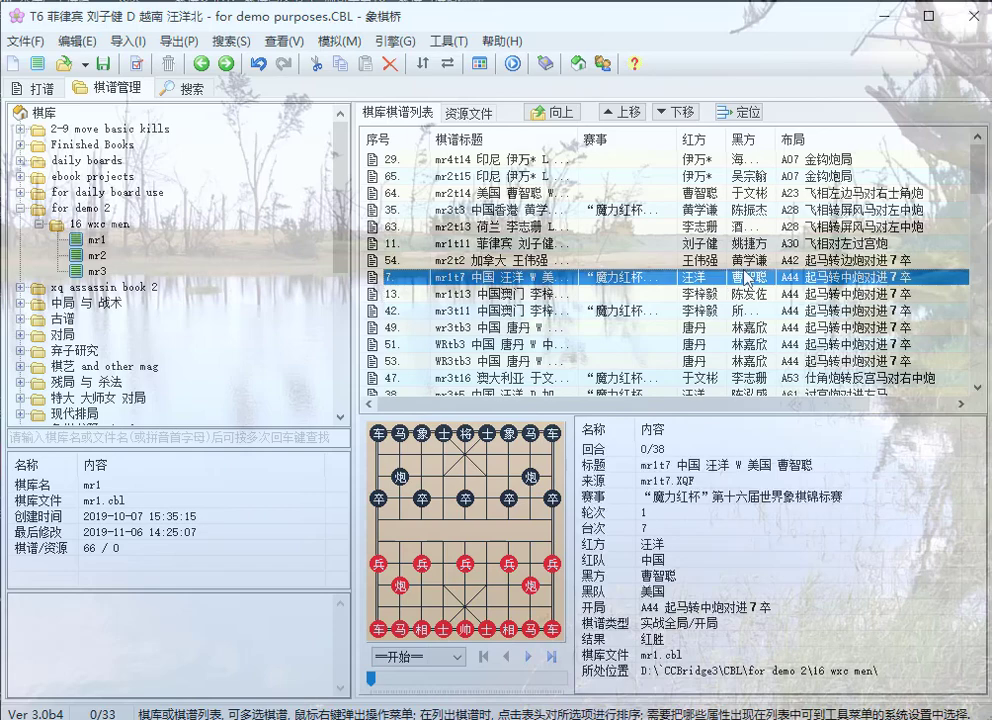
{"action": "key", "text": "ctrl+a"}
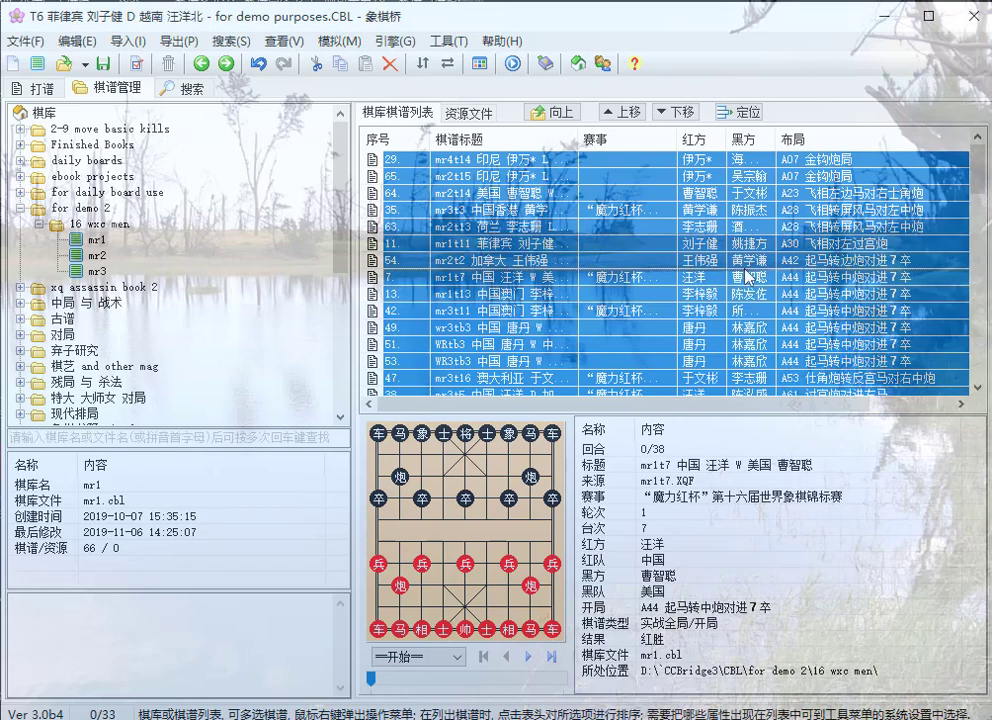
{"action": "right_click", "coordinate": [746, 272]}
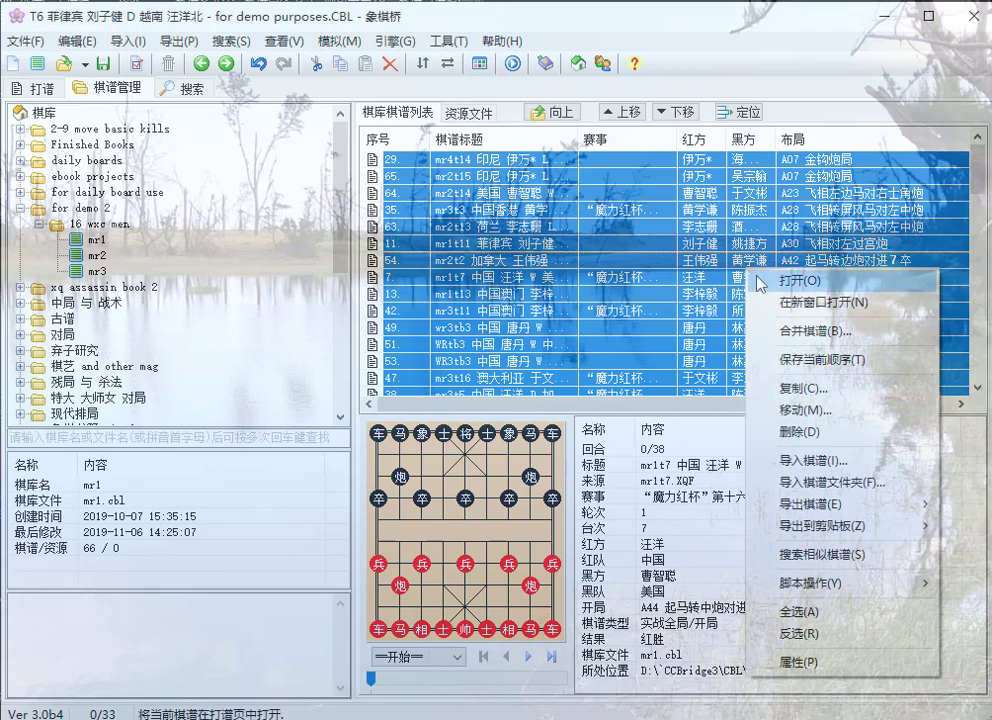
{"action": "left_click", "coordinate": [820, 362]}
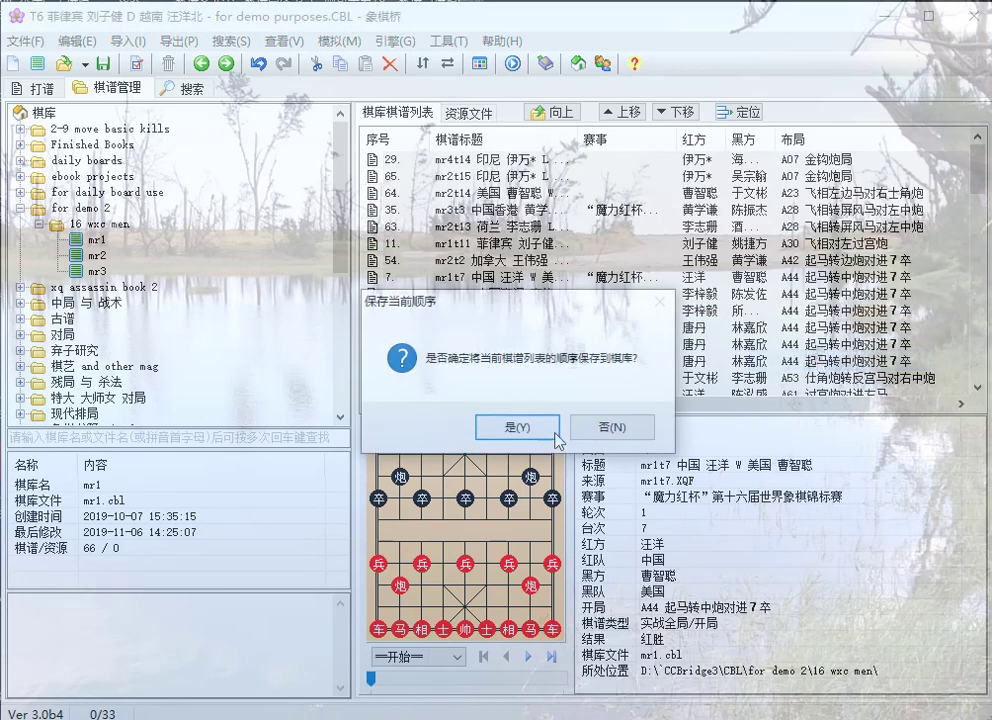
{"action": "left_click", "coordinate": [538, 443]}
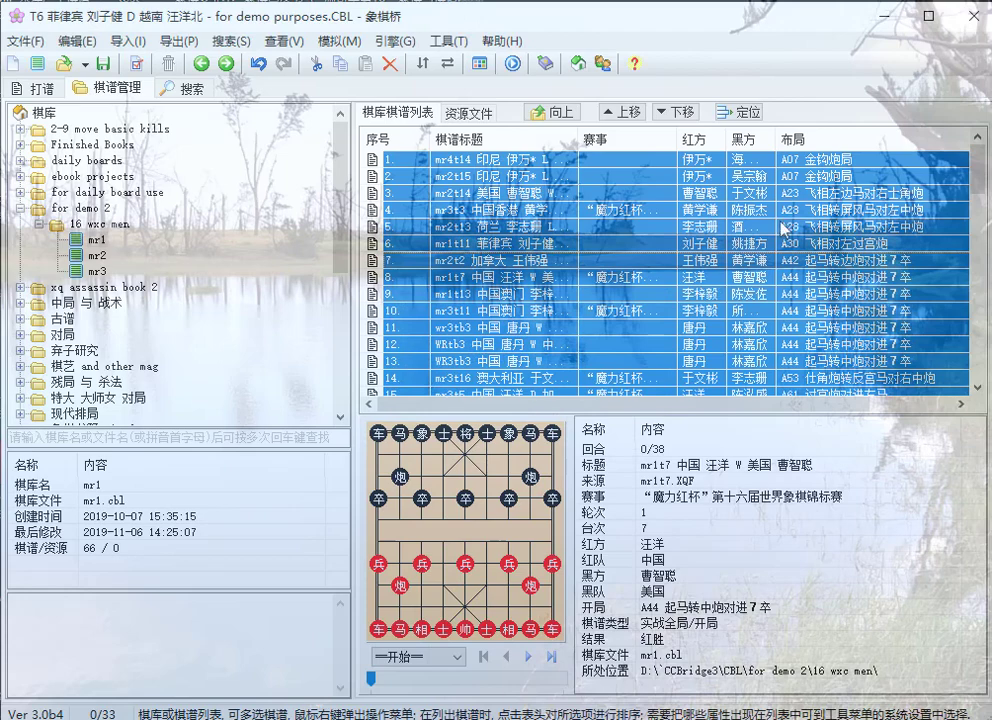
Reload mr1 from the "16 wxc men" folder and check the saved order of its game list.
{"action": "left_click", "coordinate": [104, 224]}
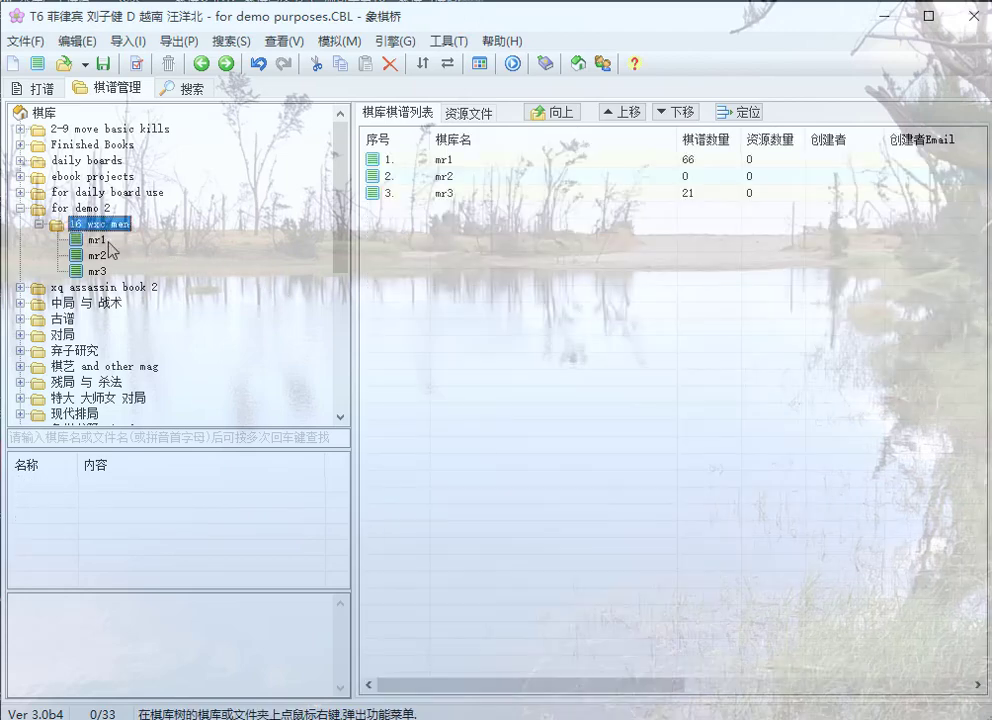
{"action": "left_click", "coordinate": [96, 240]}
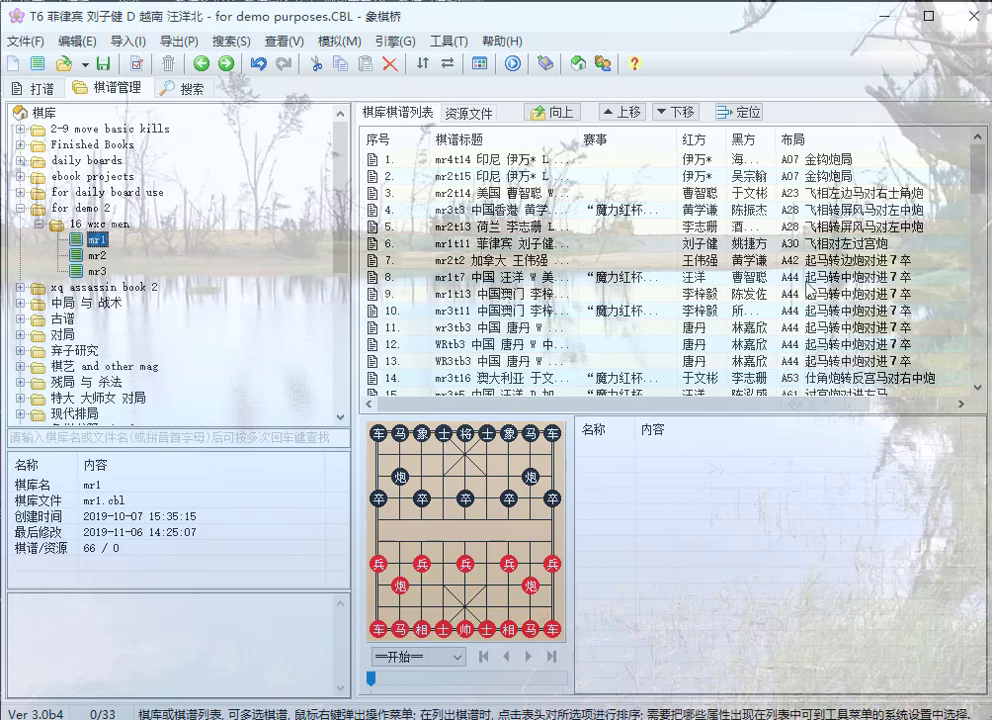
{"action": "scroll", "coordinate": [808, 290], "scroll_direction": "down", "scroll_amount": 17}
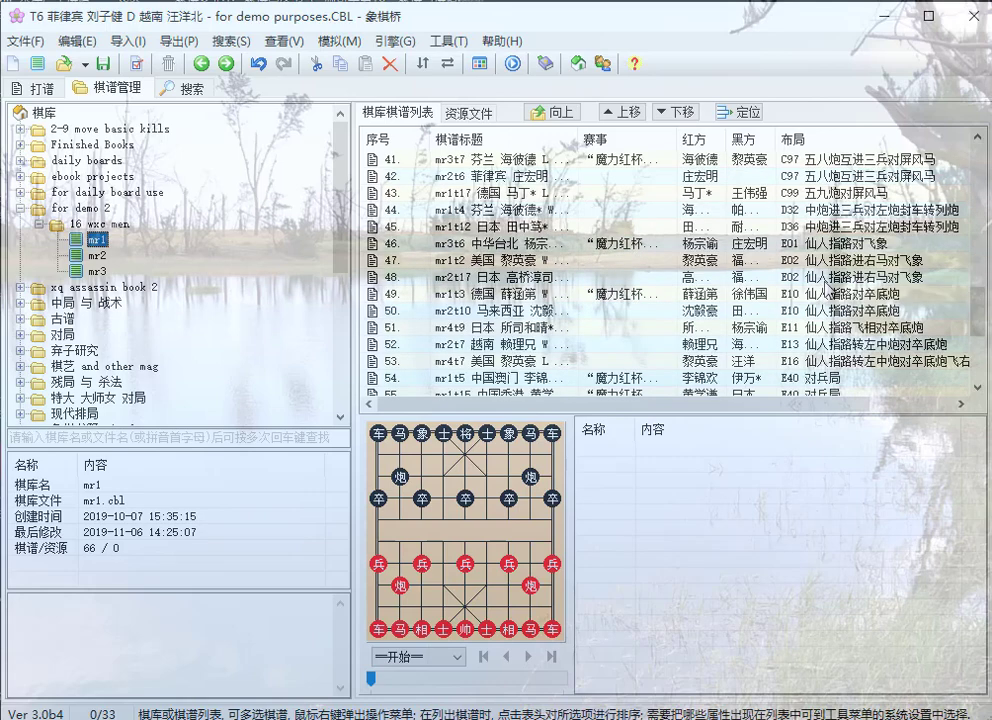
{"action": "scroll", "coordinate": [826, 286], "scroll_direction": "up", "scroll_amount": 17}
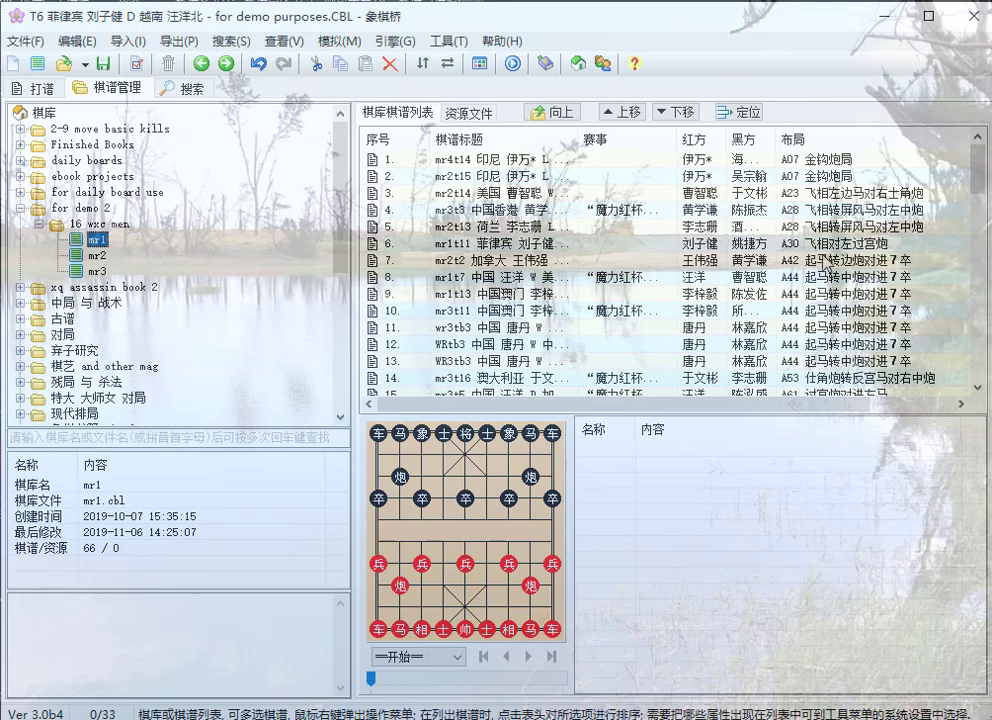
{"action": "scroll", "coordinate": [826, 263], "scroll_direction": "down", "scroll_amount": 3}
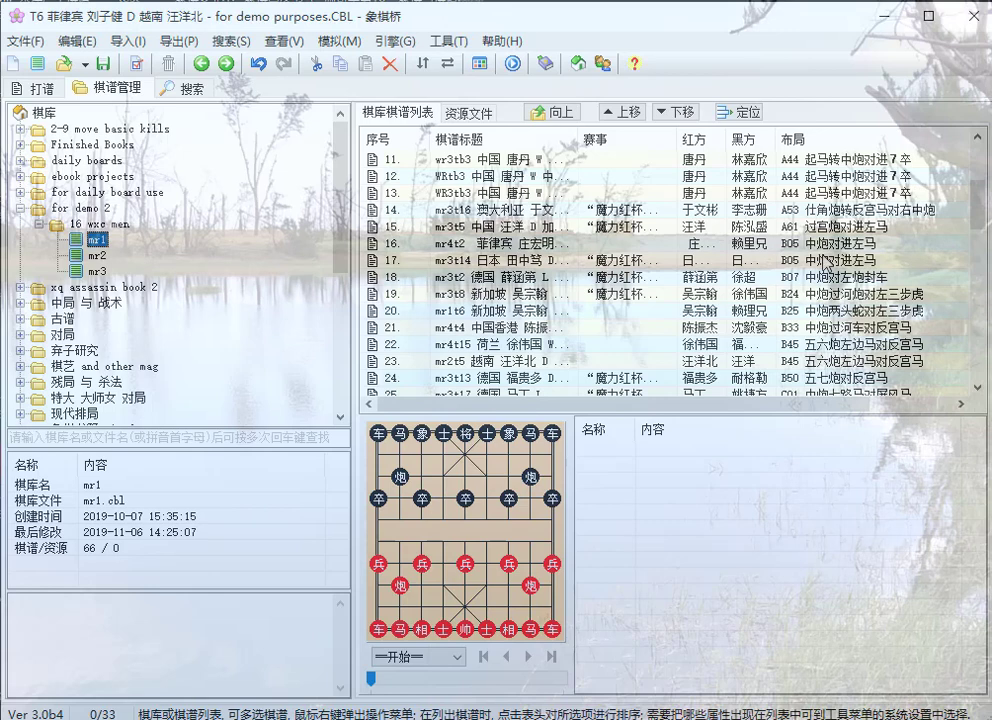
{"action": "scroll", "coordinate": [826, 263], "scroll_direction": "up", "scroll_amount": 3}
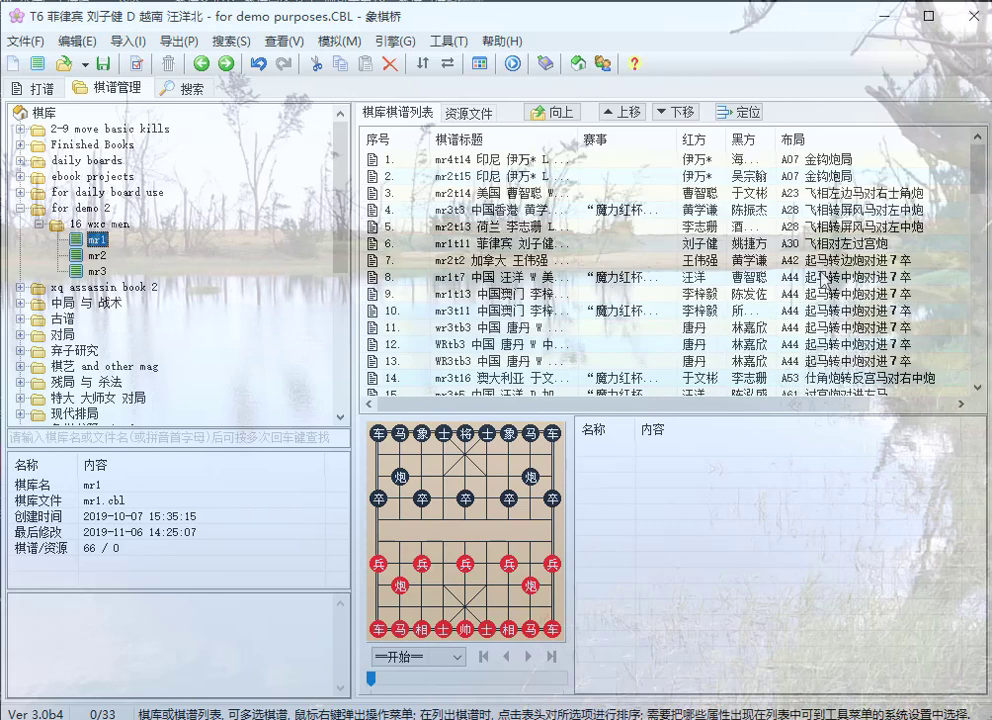
Move the A44 起马转中炮对进7卒 games, numbers 8 to 13, from mr1 into library mr2.
{"action": "left_click", "coordinate": [826, 277]}
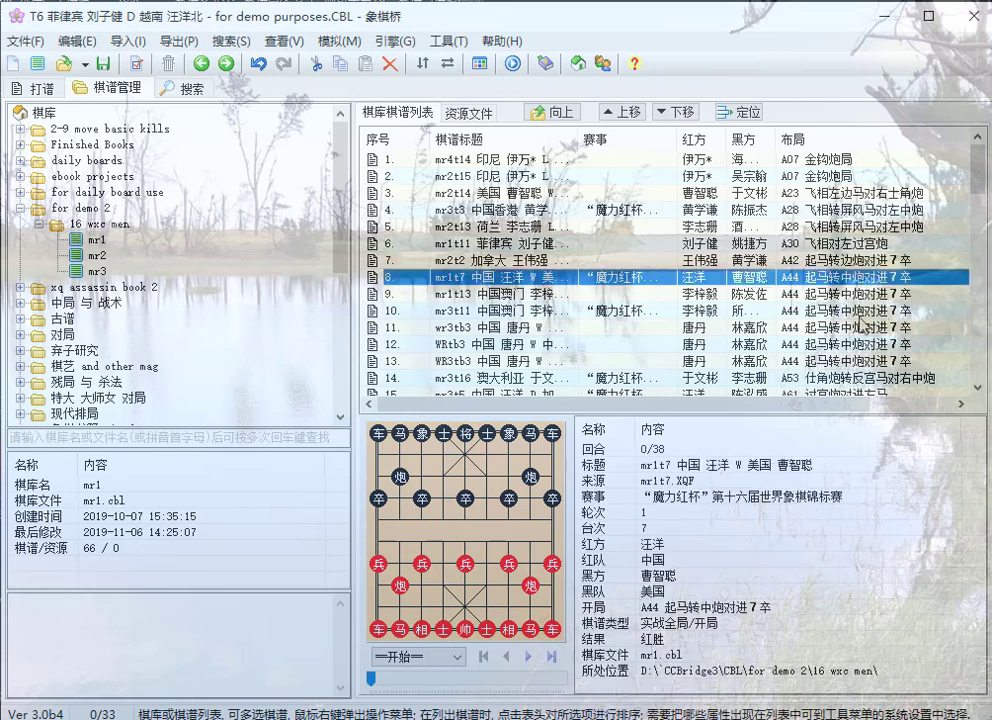
{"action": "left_click", "coordinate": [916, 296]}
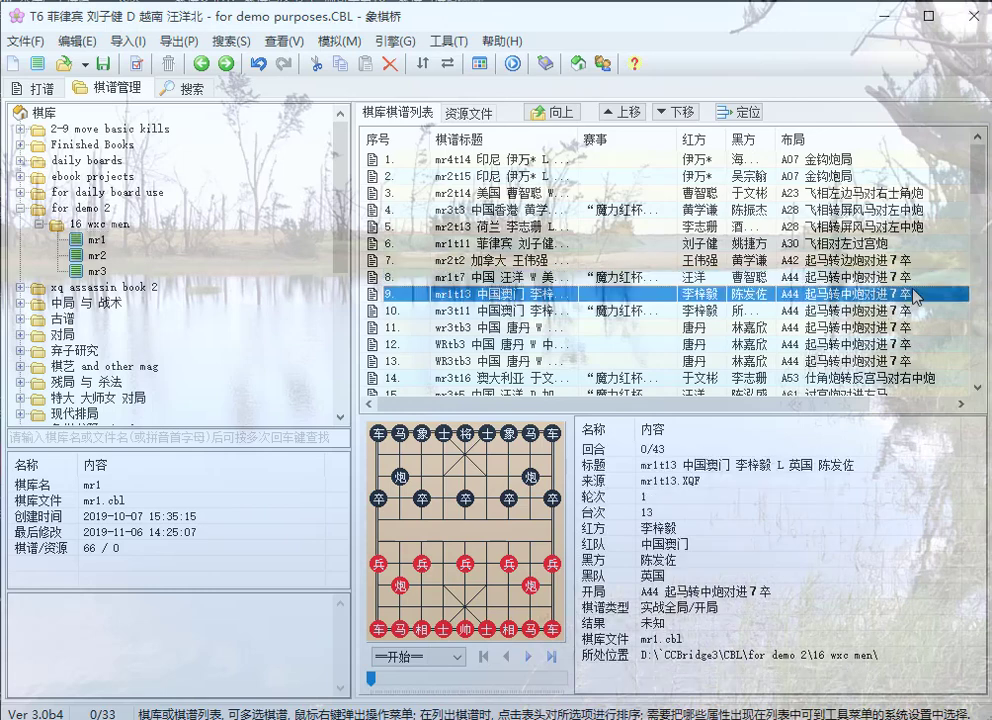
{"action": "left_click", "coordinate": [965, 279]}
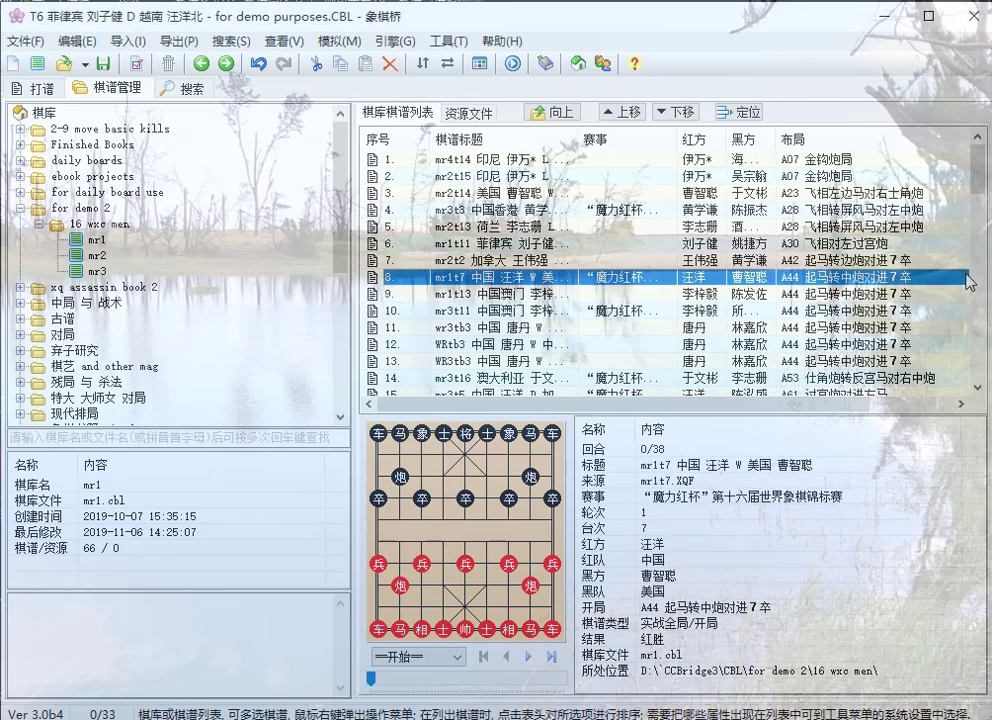
{"action": "left_click", "coordinate": [822, 295], "text": "shift"}
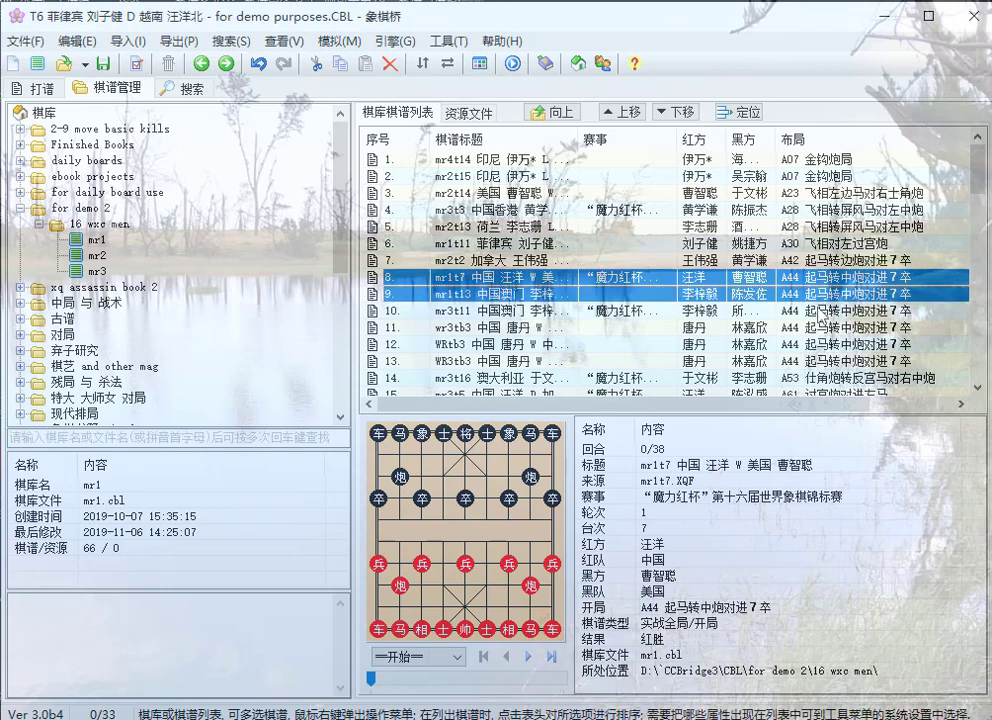
{"action": "left_click", "coordinate": [817, 364], "text": "shift"}
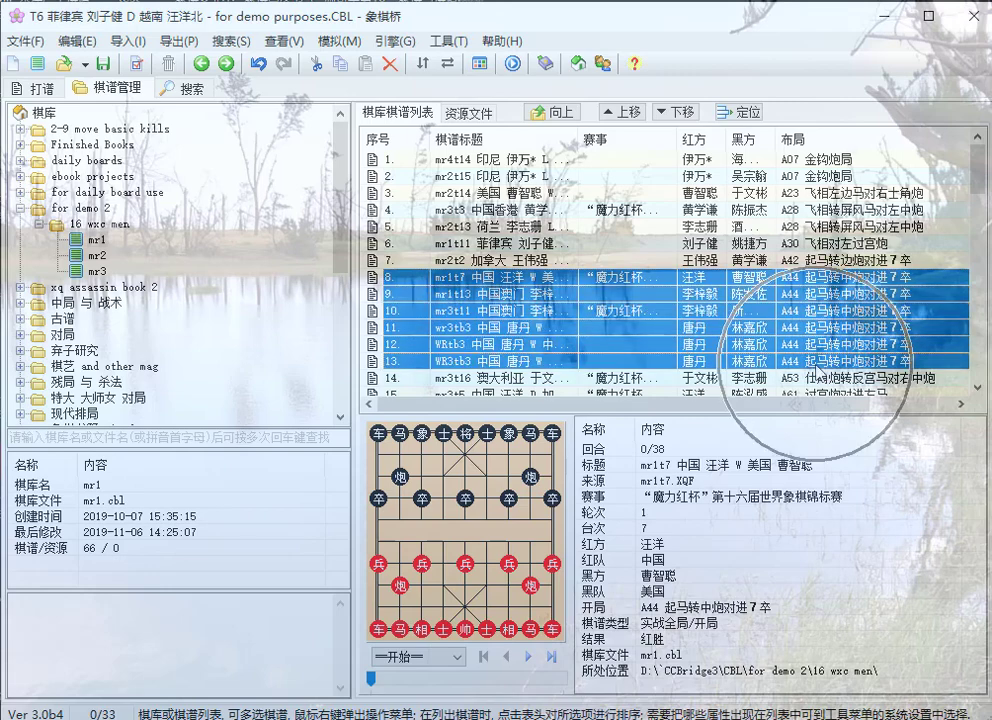
{"action": "right_click", "coordinate": [817, 368]}
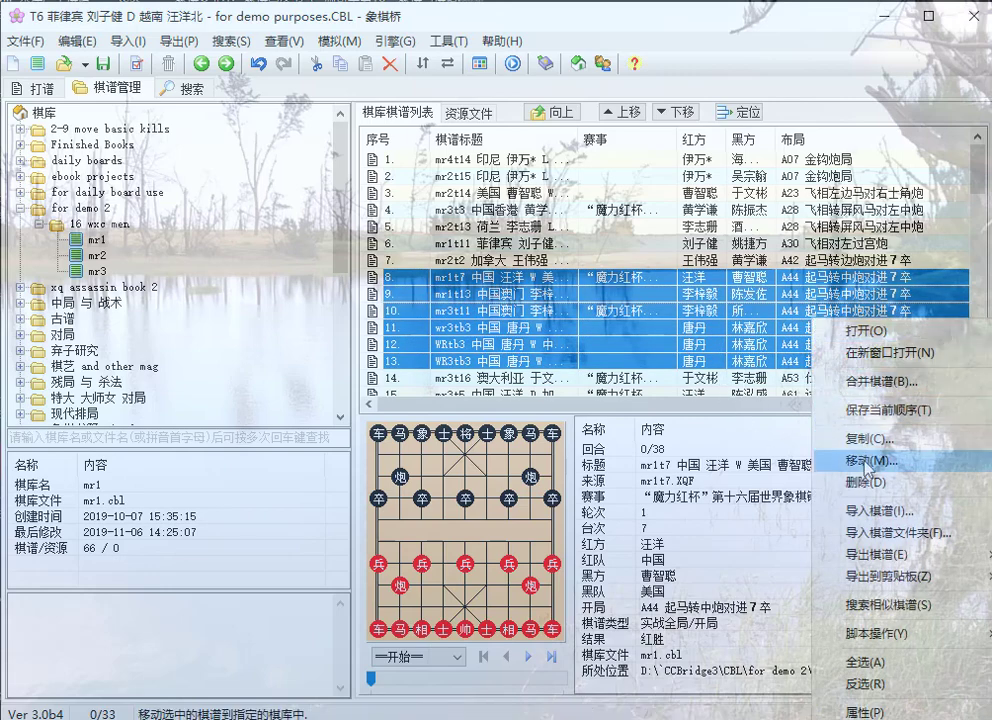
{"action": "left_click", "coordinate": [864, 463]}
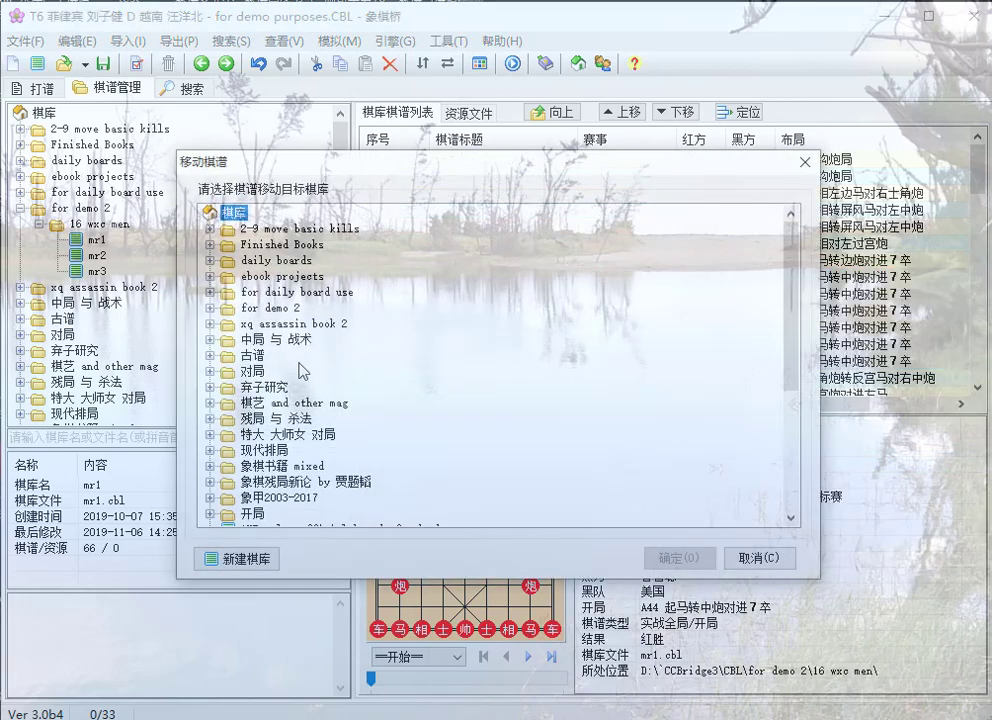
{"action": "left_click", "coordinate": [209, 308]}
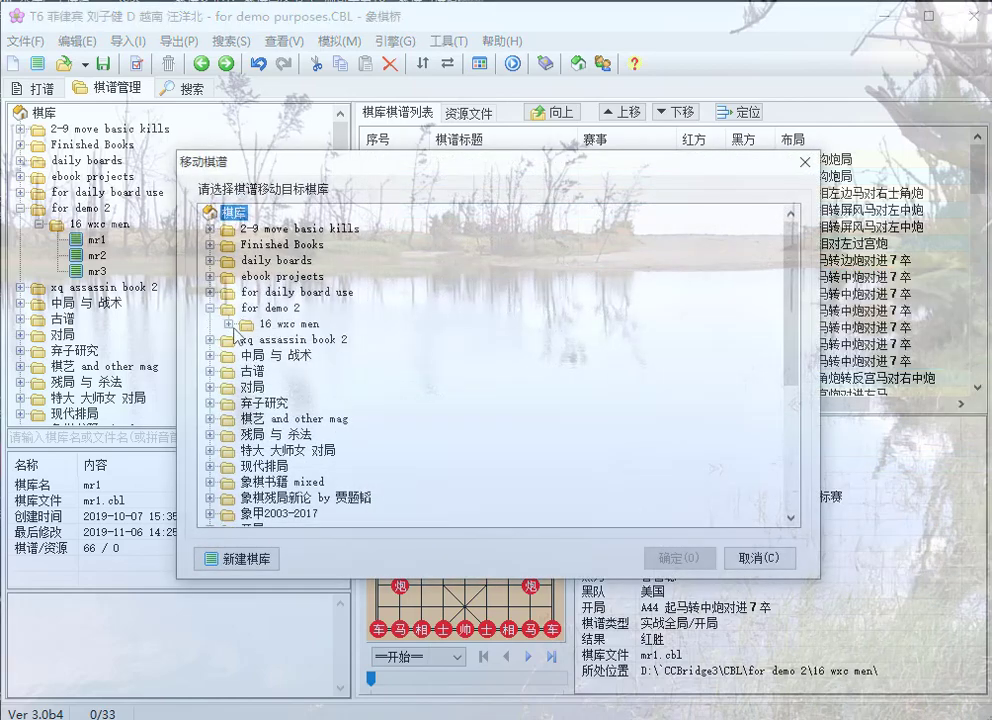
{"action": "left_click", "coordinate": [227, 324]}
{"action": "left_click", "coordinate": [262, 340]}
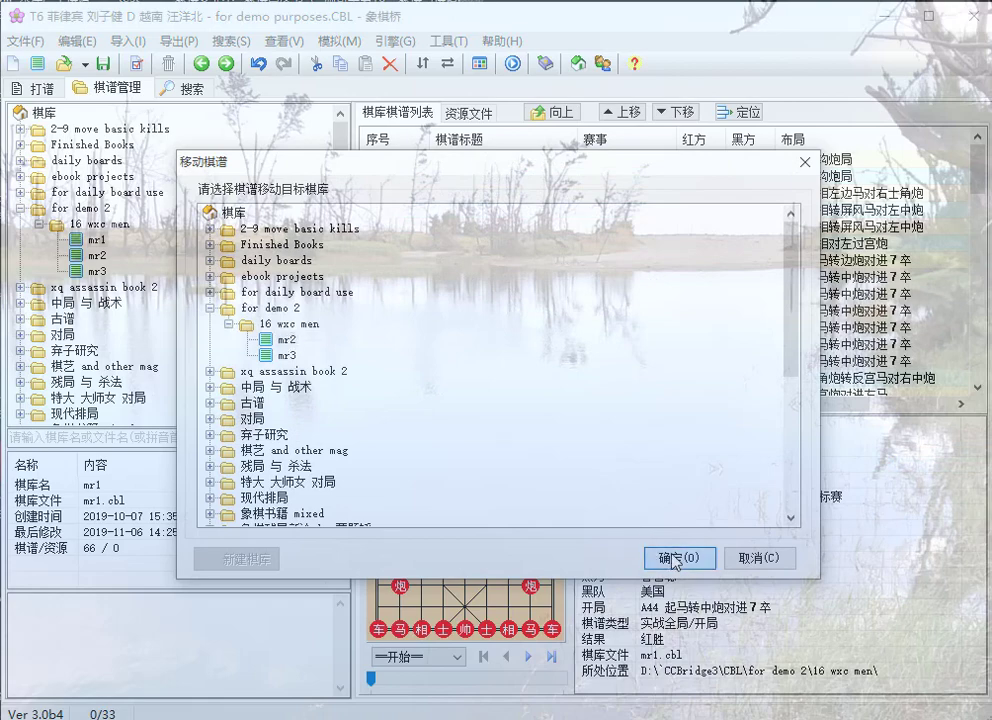
{"action": "left_click", "coordinate": [672, 557]}
Open game wr3tb3 from mr2, saving the previously open game's changes, and show its annotation editor.
{"action": "left_click", "coordinate": [96, 255]}
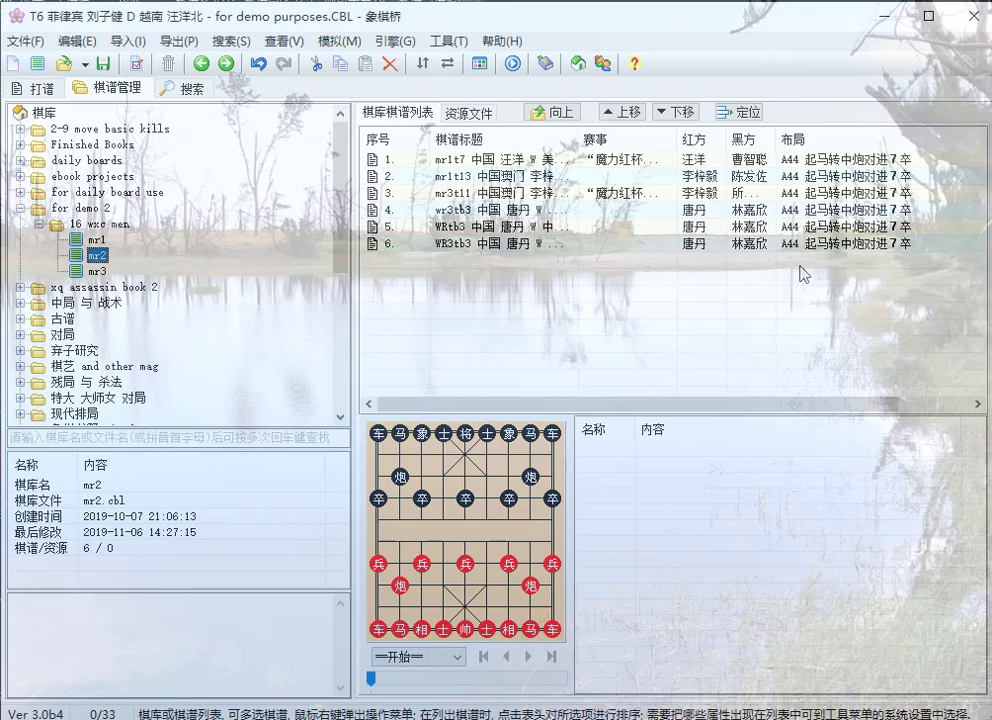
{"action": "double_click", "coordinate": [640, 210]}
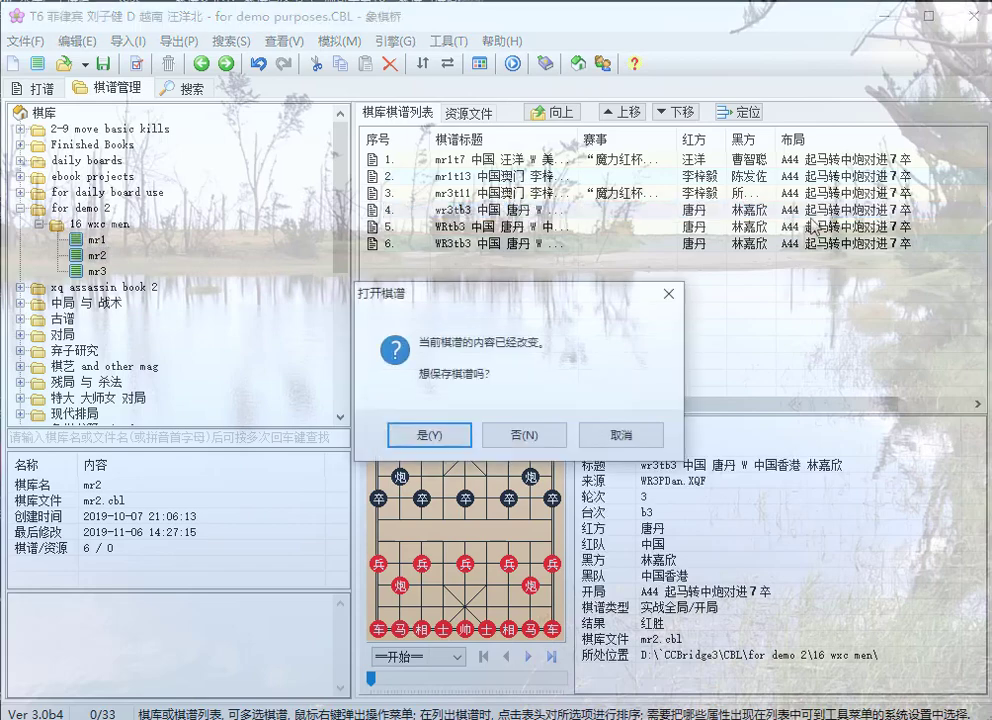
{"action": "left_click", "coordinate": [458, 437]}
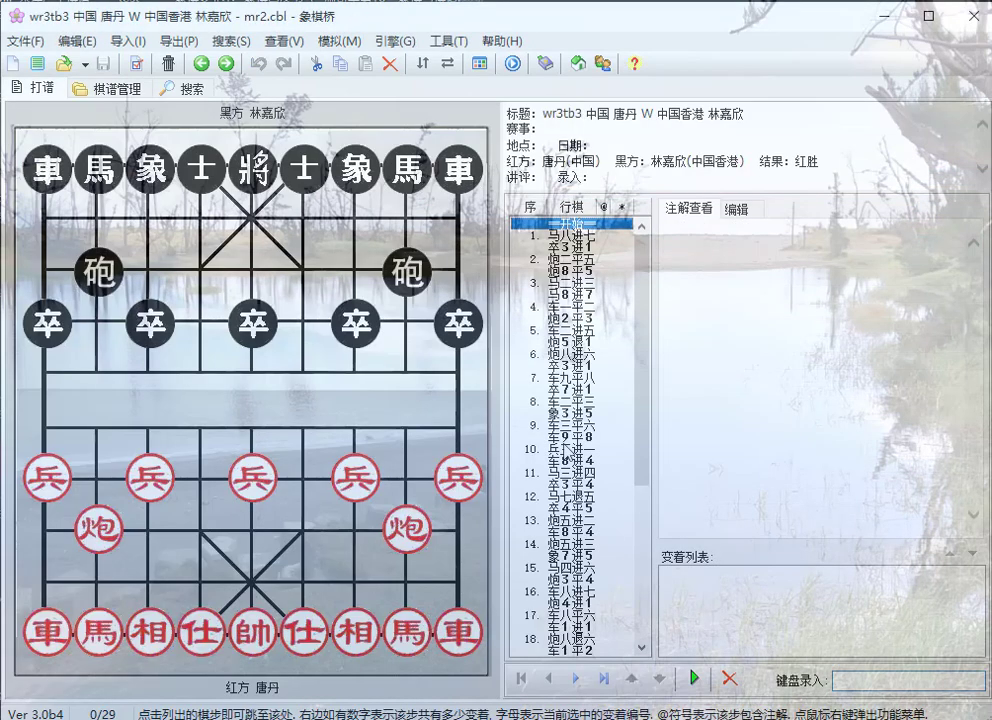
{"action": "left_click", "coordinate": [744, 209]}
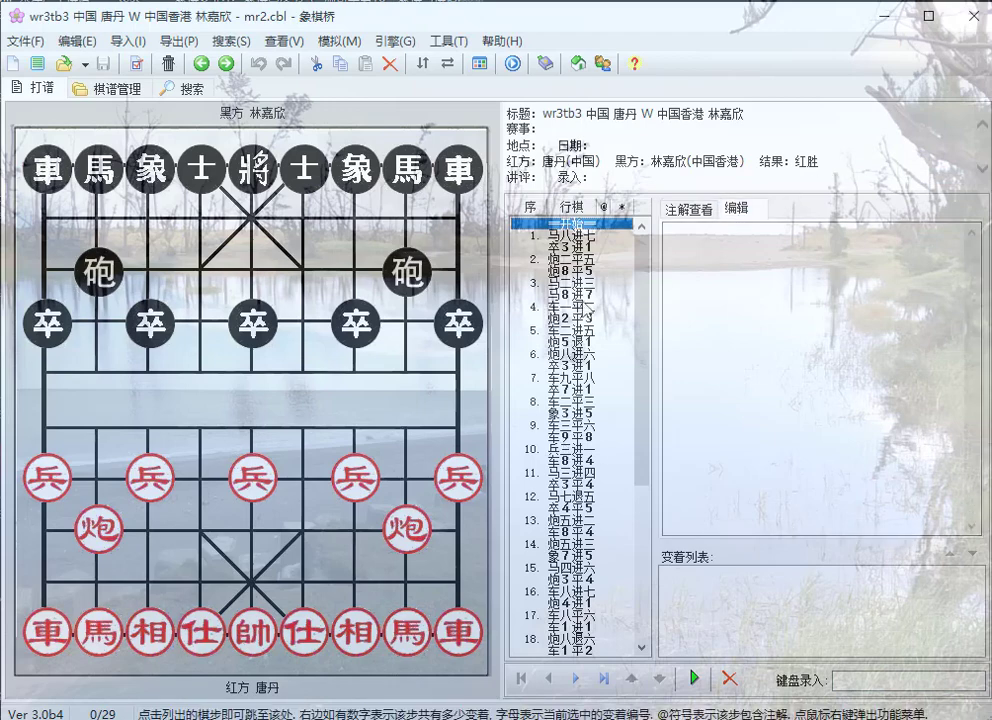
Copy the FEN of the position after Red's tenth move, 兵三进一, and paste it into the search board.
{"action": "left_click", "coordinate": [585, 283]}
{"action": "key", "text": "Down"}
{"action": "key", "text": "Down"}
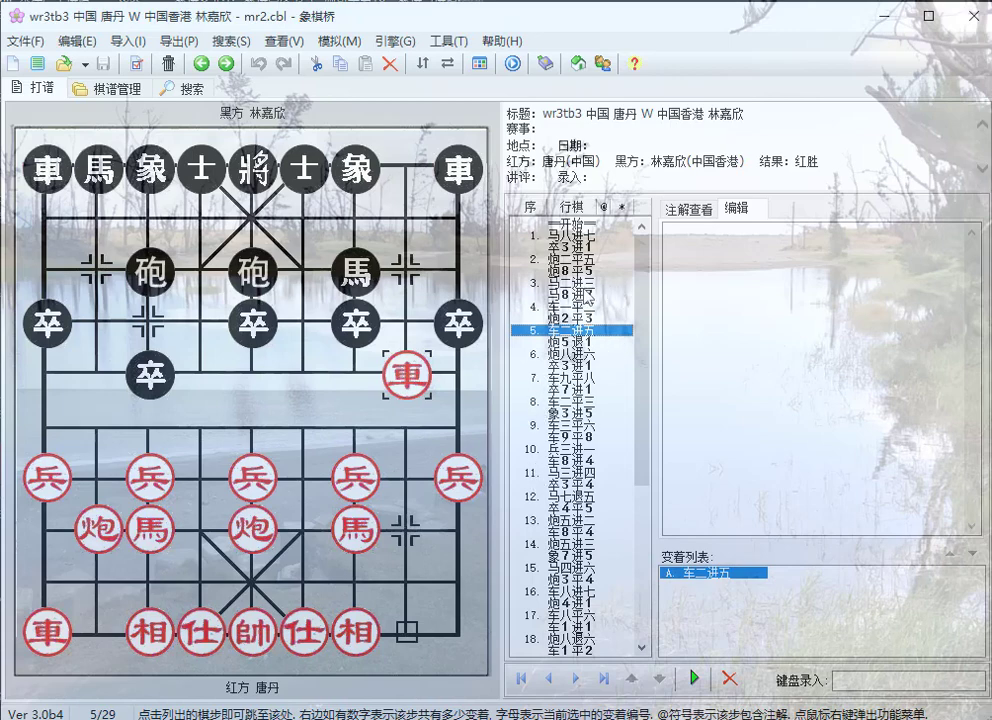
{"action": "scroll", "coordinate": [561, 297], "scroll_direction": "down", "scroll_amount": 3}
{"action": "scroll", "coordinate": [571, 437], "scroll_direction": "up", "scroll_amount": 3}
{"action": "left_click", "coordinate": [551, 449]}
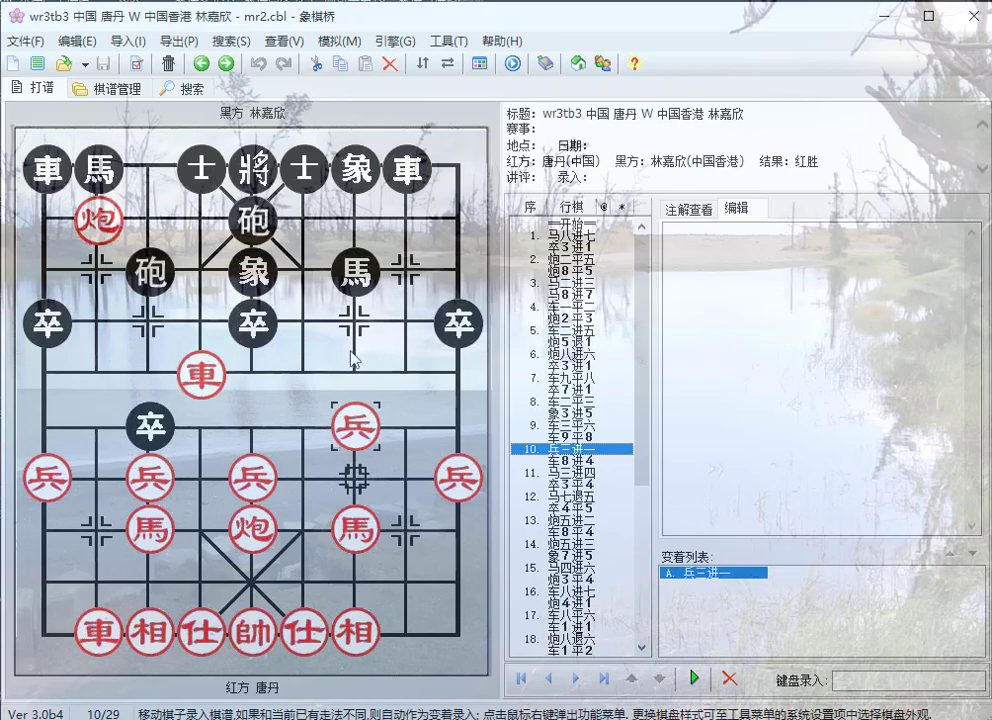
{"action": "right_click", "coordinate": [356, 362]}
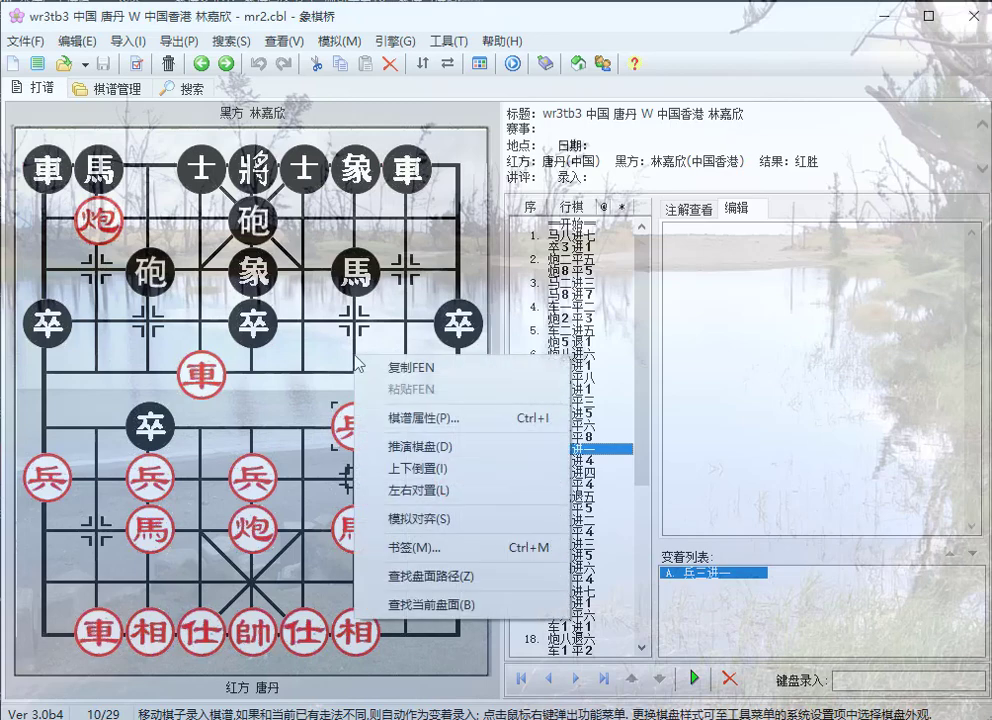
{"action": "left_click", "coordinate": [416, 372]}
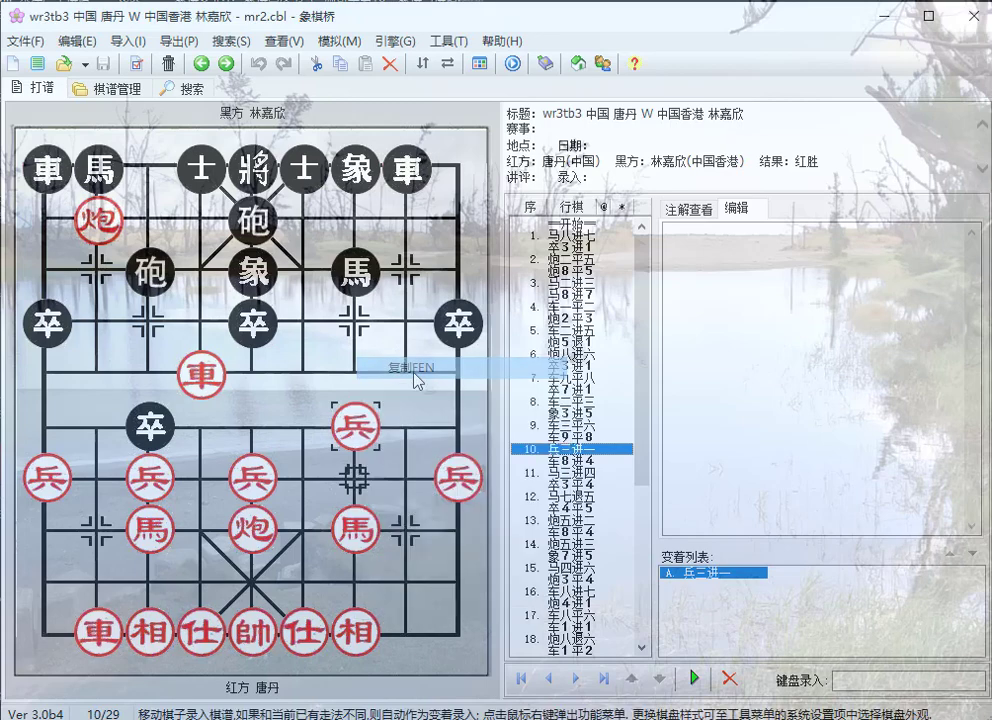
{"action": "left_click", "coordinate": [172, 90]}
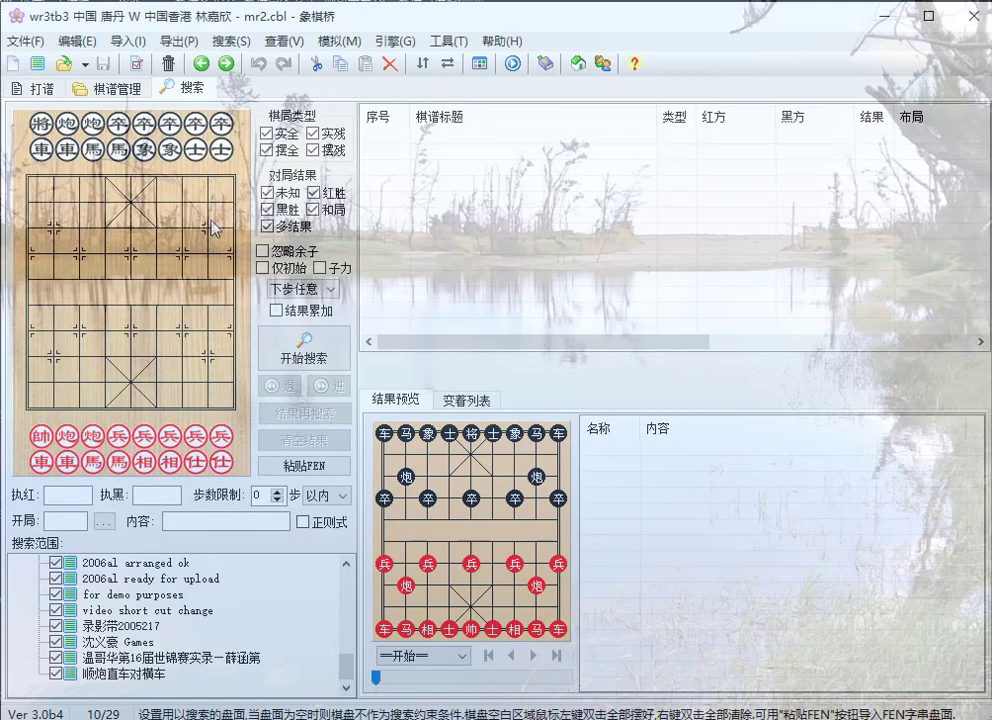
{"action": "left_click", "coordinate": [300, 470]}
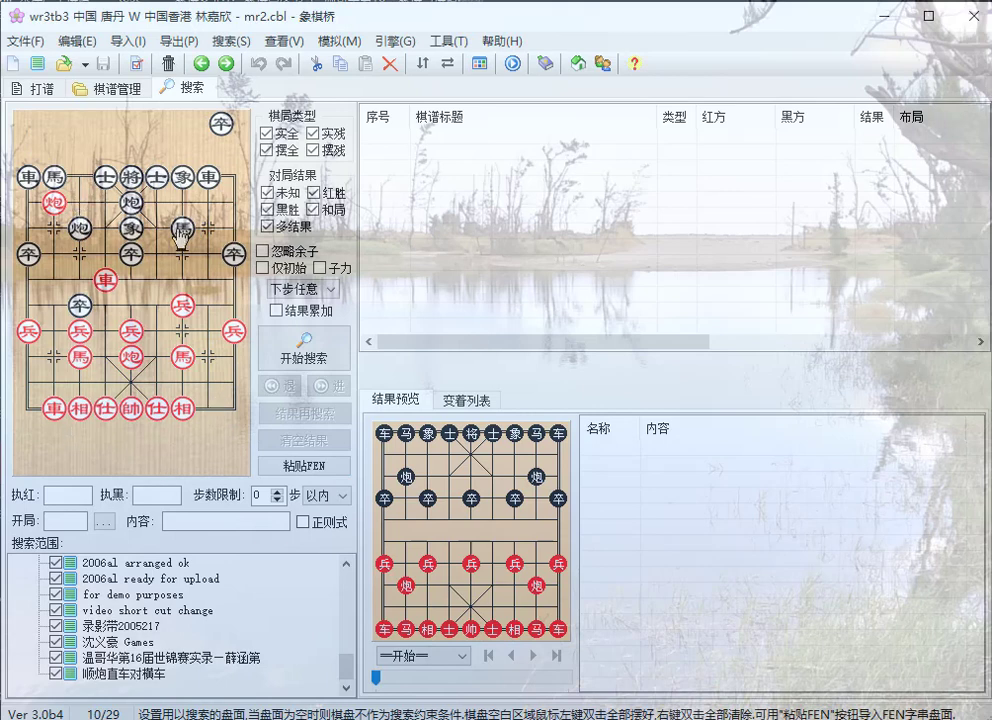
Limit the search scope to the 对局 and 特大 大师女 对局 folders.
{"action": "scroll", "coordinate": [20, 572], "scroll_direction": "up", "scroll_amount": 10}
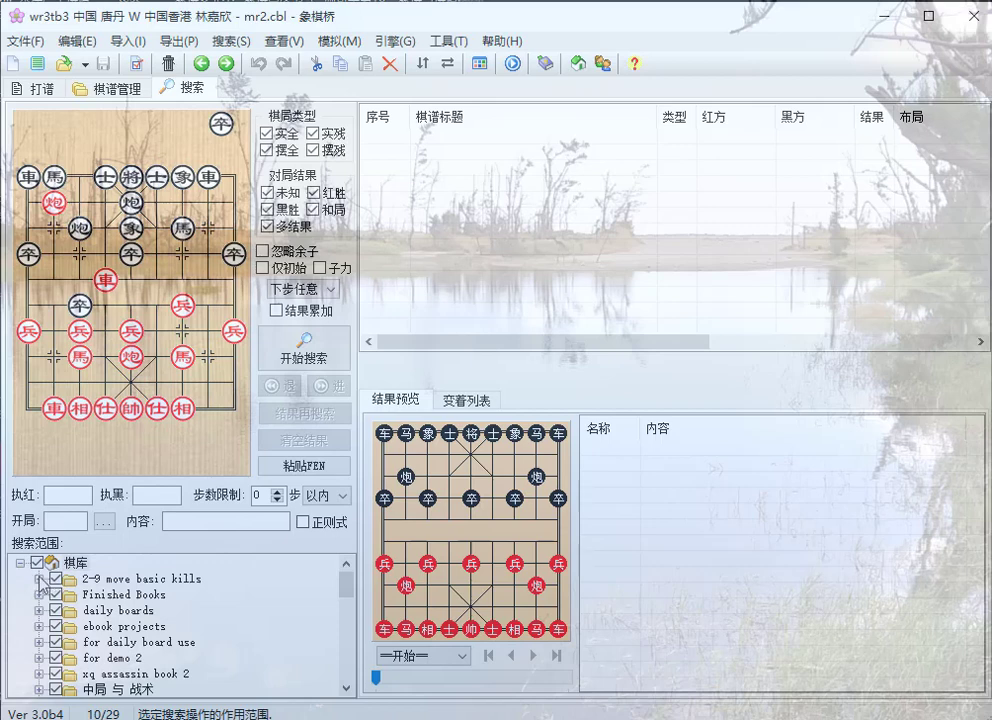
{"action": "left_click", "coordinate": [37, 563]}
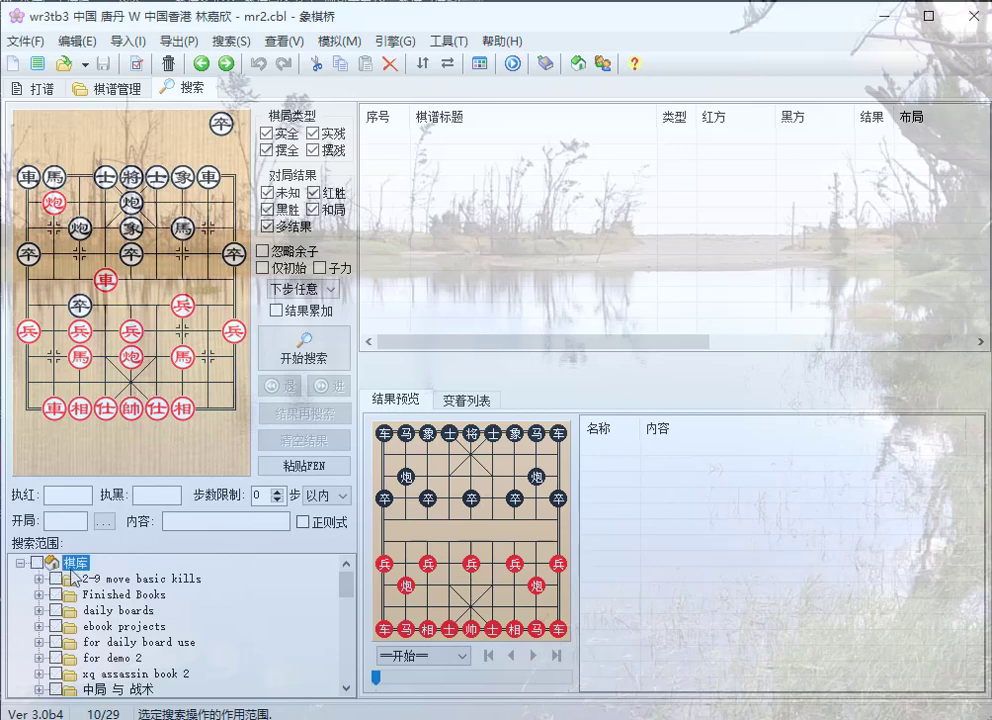
{"action": "scroll", "coordinate": [72, 575], "scroll_direction": "down", "scroll_amount": 3}
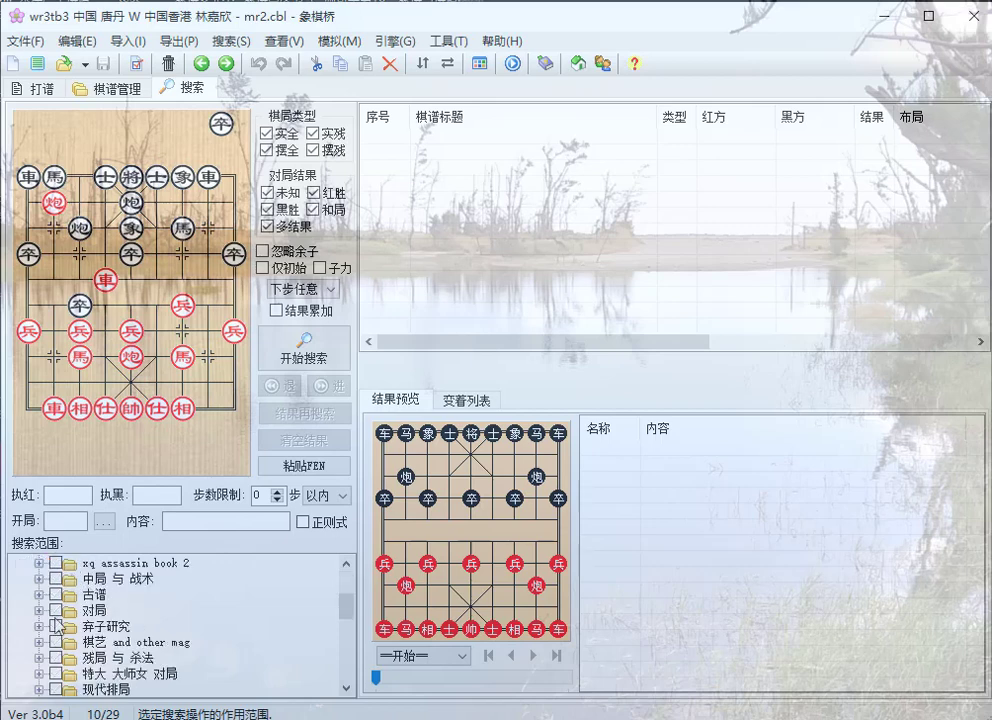
{"action": "left_click", "coordinate": [55, 610]}
{"action": "scroll", "coordinate": [100, 625], "scroll_direction": "down", "scroll_amount": 3}
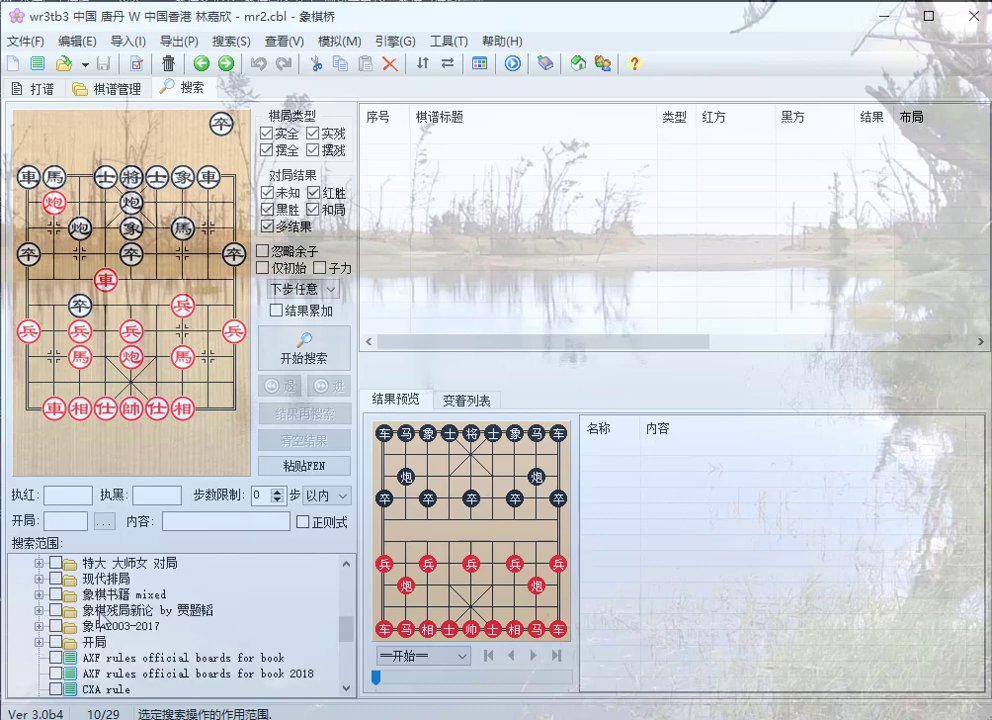
{"action": "left_click", "coordinate": [56, 564]}
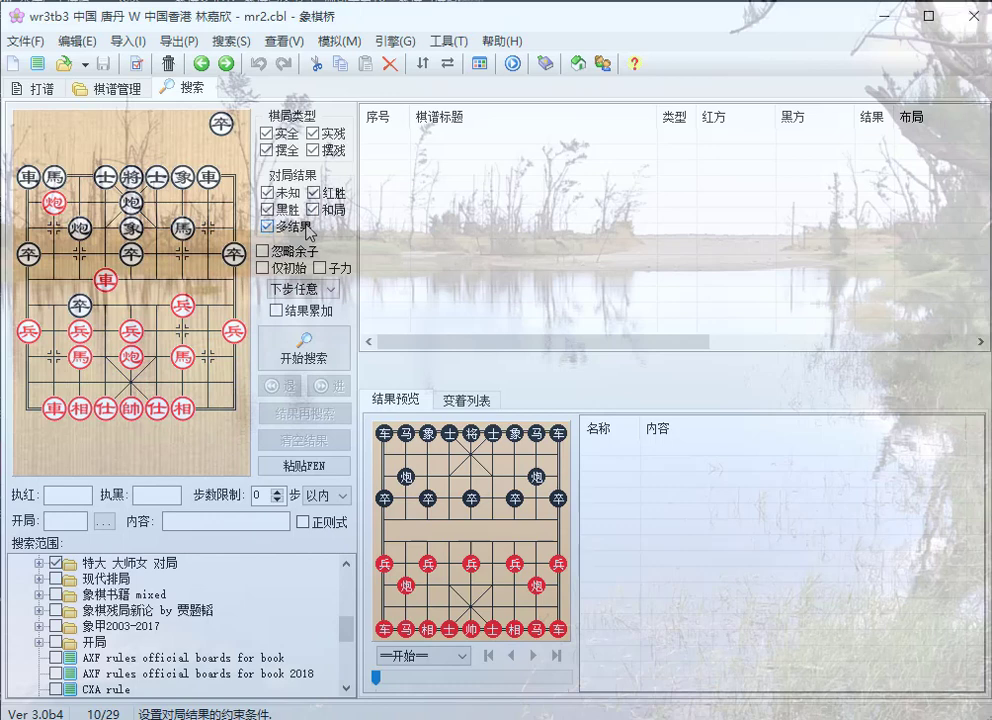
Review game wr3tb3's properties, search the selected folders for the board position, and check the result preview and variation list.
{"action": "left_click", "coordinate": [137, 64]}
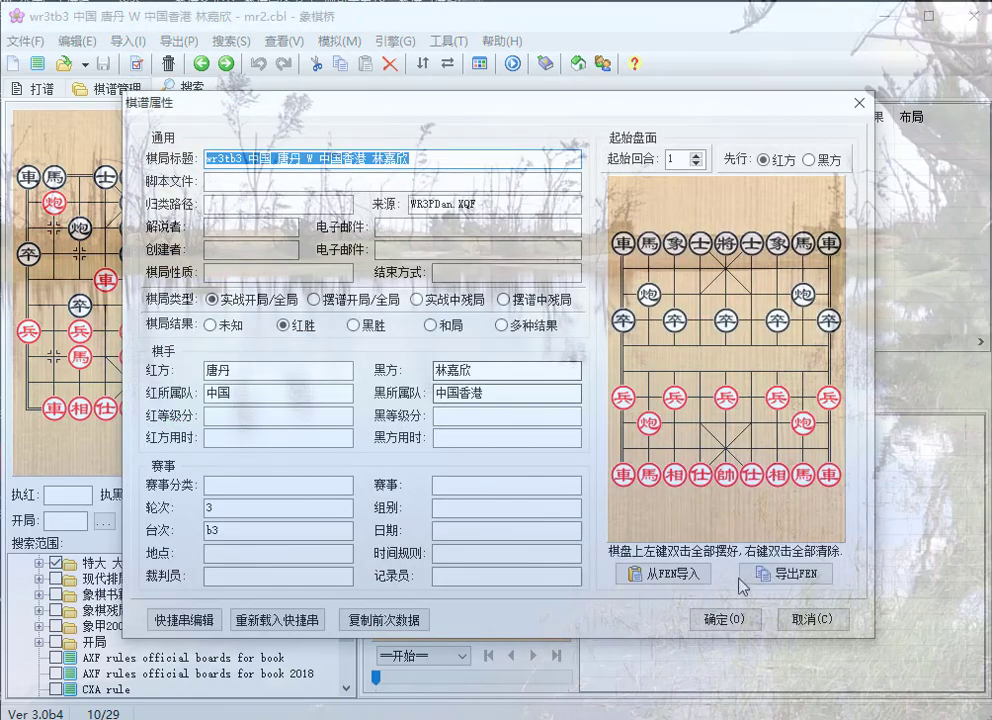
{"action": "left_click", "coordinate": [738, 620]}
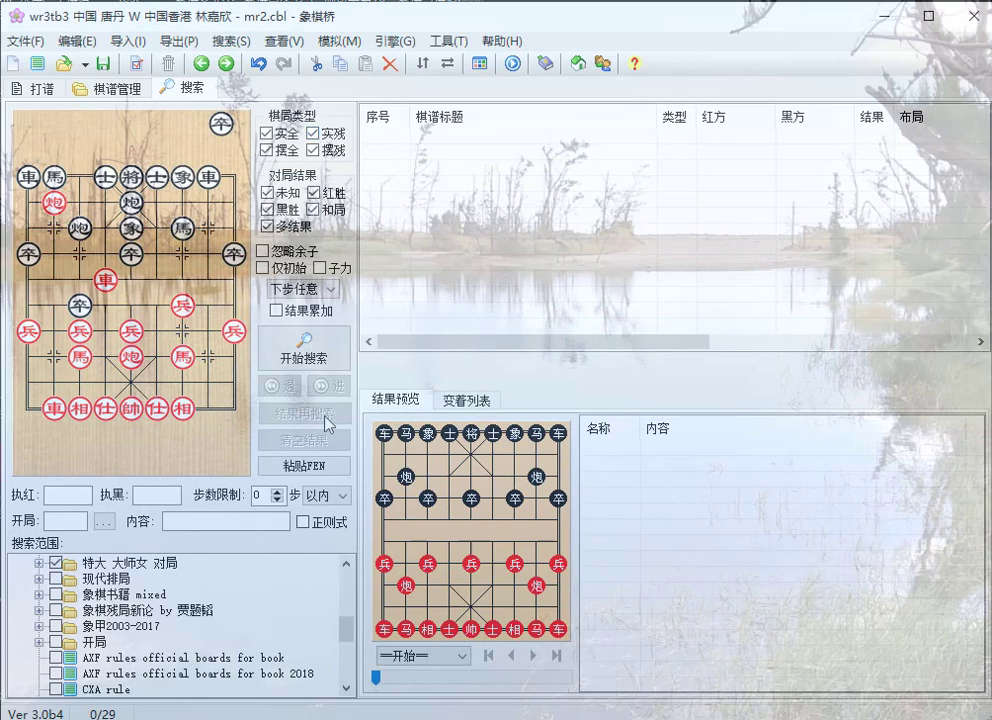
{"action": "left_click", "coordinate": [302, 347]}
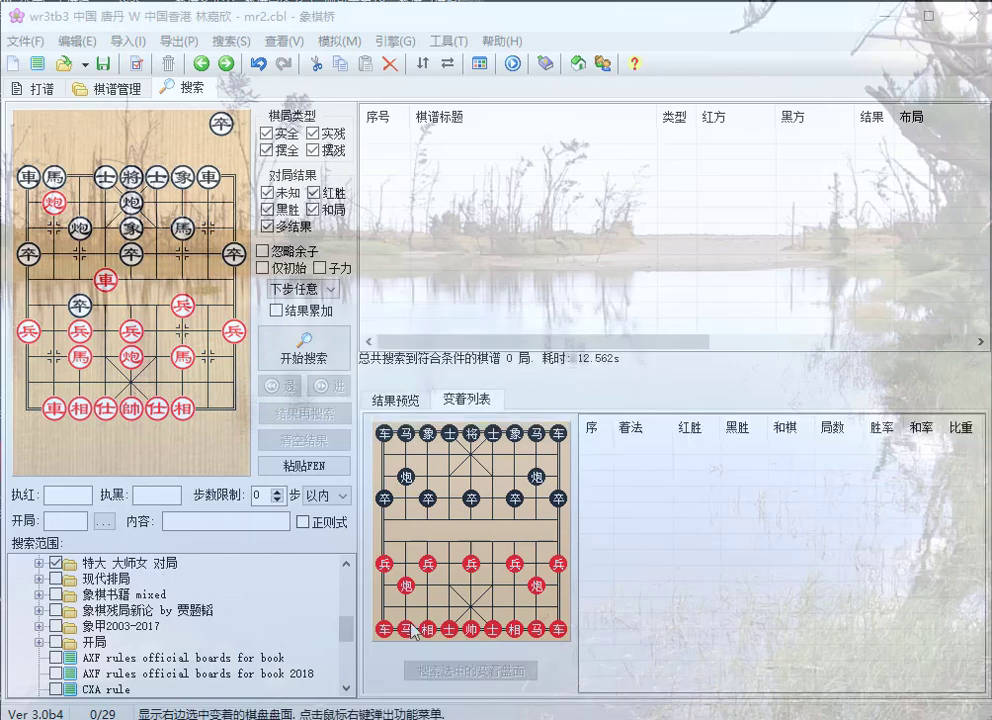
{"action": "left_click", "coordinate": [426, 402]}
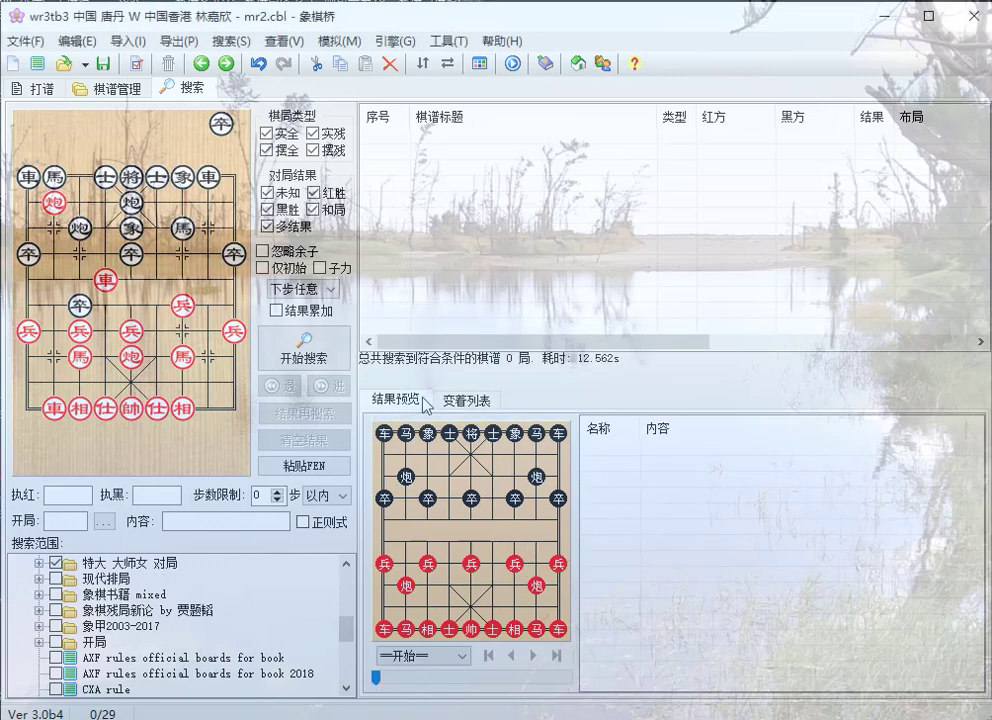
{"action": "left_click", "coordinate": [468, 404]}
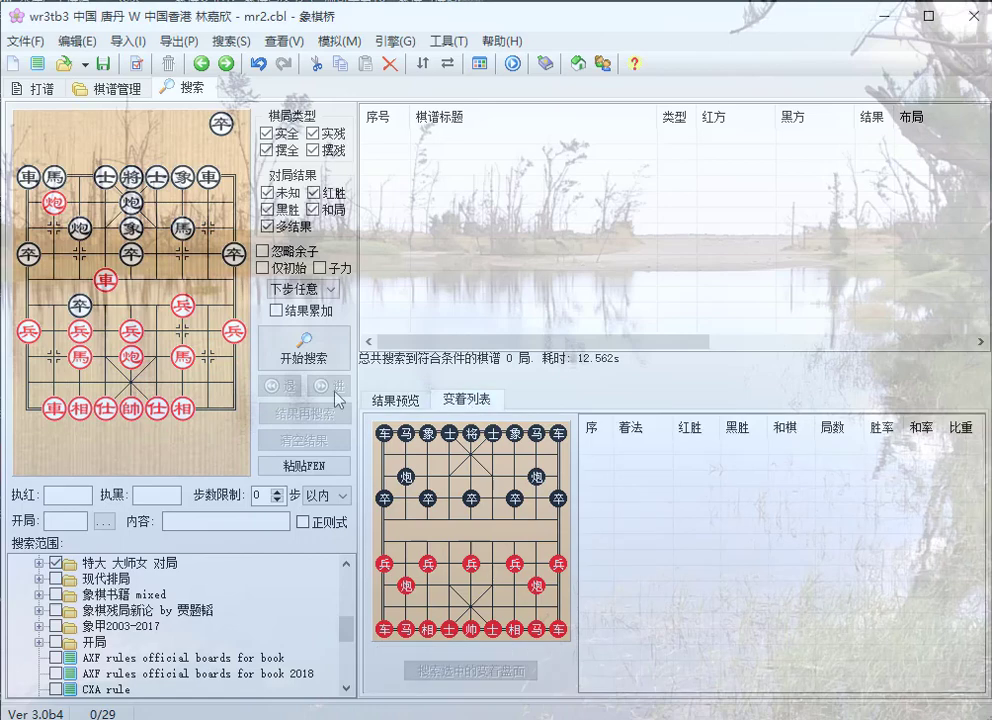
Add the for demo 2 folder to the search scope and run the position search again.
{"action": "scroll", "coordinate": [150, 580], "scroll_direction": "up", "scroll_amount": 6}
{"action": "scroll", "coordinate": [166, 574], "scroll_direction": "down", "scroll_amount": 2}
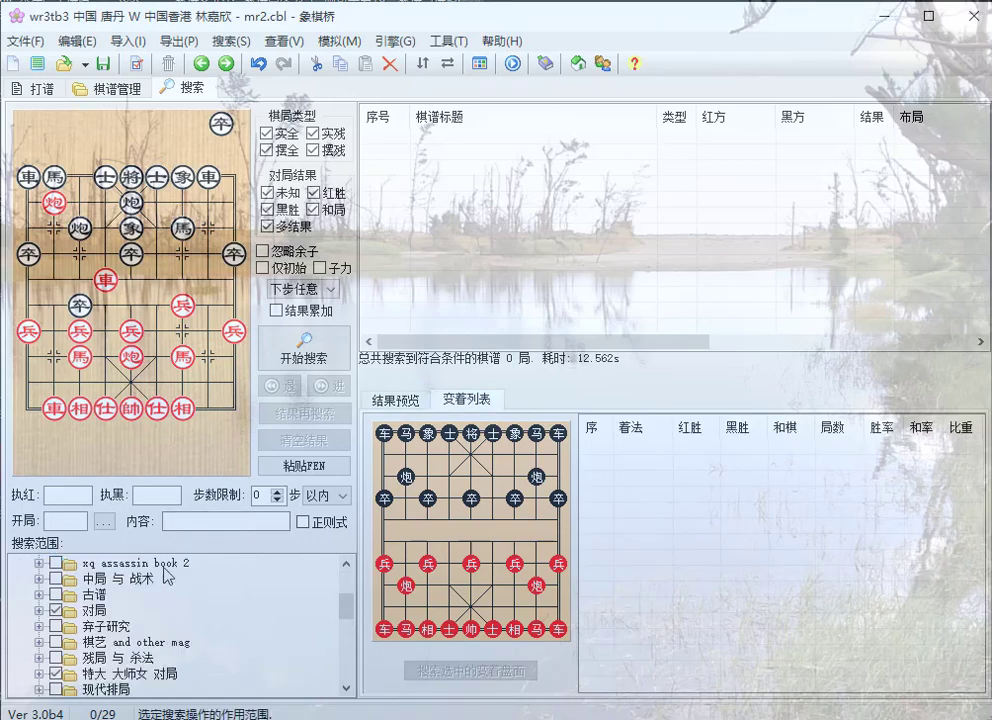
{"action": "scroll", "coordinate": [166, 577], "scroll_direction": "down", "scroll_amount": 2}
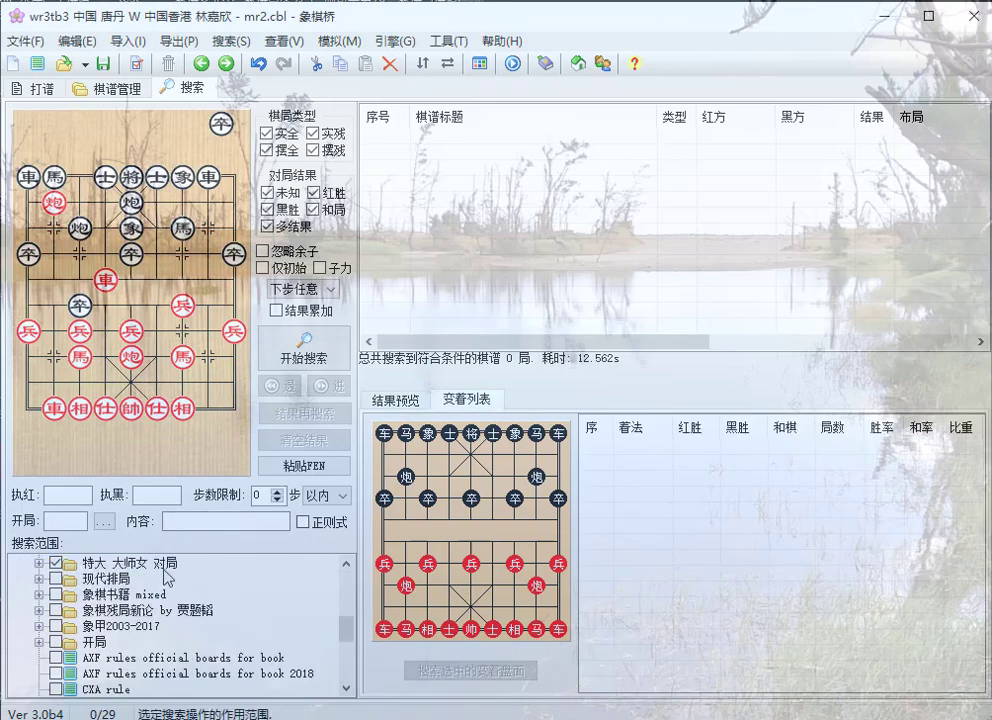
{"action": "scroll", "coordinate": [166, 580], "scroll_direction": "down", "scroll_amount": 2}
{"action": "scroll", "coordinate": [163, 600], "scroll_direction": "up", "scroll_amount": 4}
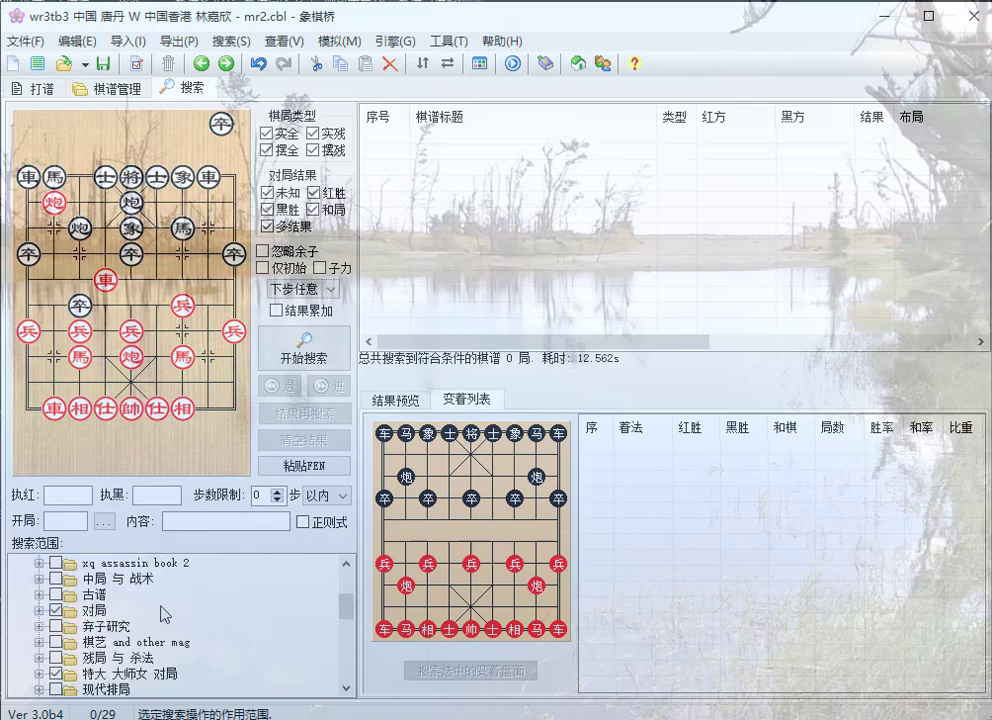
{"action": "scroll", "coordinate": [163, 609], "scroll_direction": "up", "scroll_amount": 2}
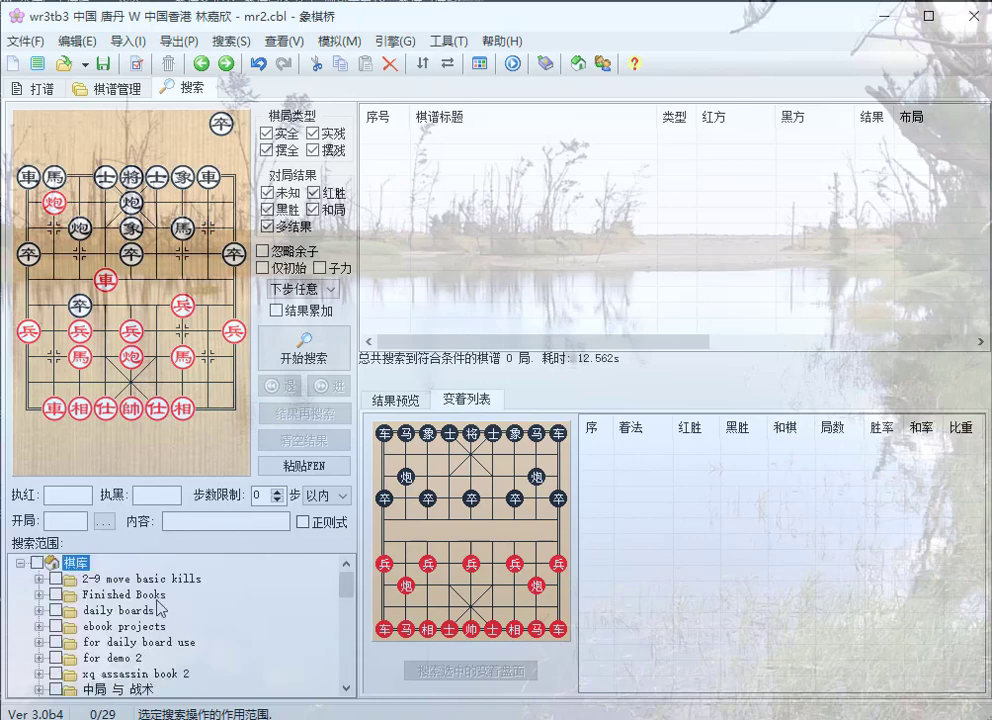
{"action": "left_click", "coordinate": [55, 658]}
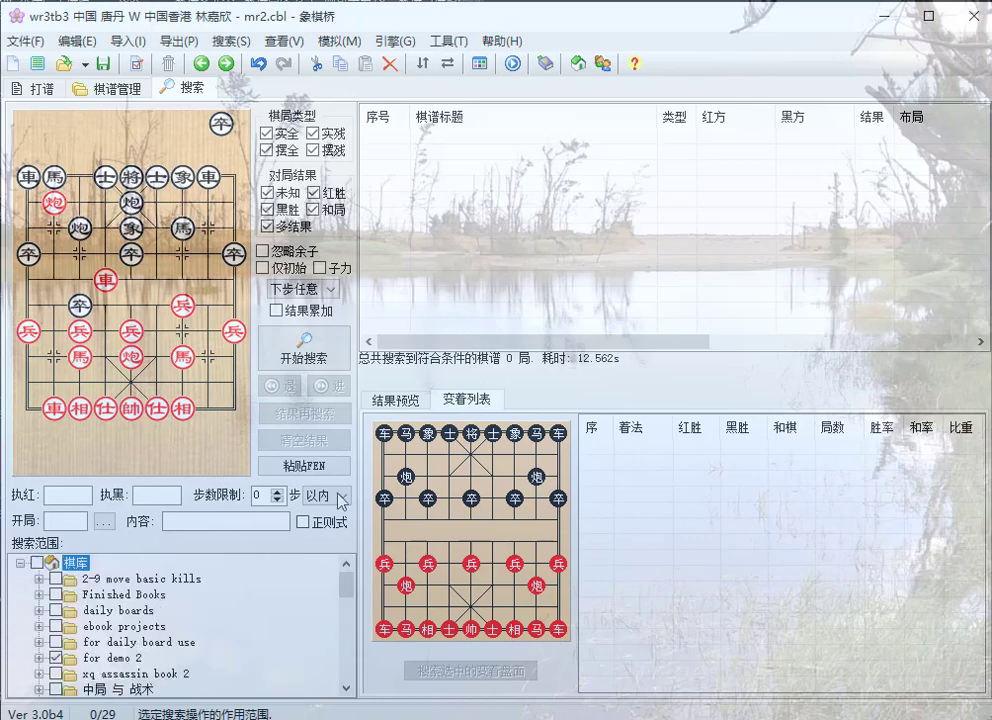
{"action": "left_click", "coordinate": [345, 360]}
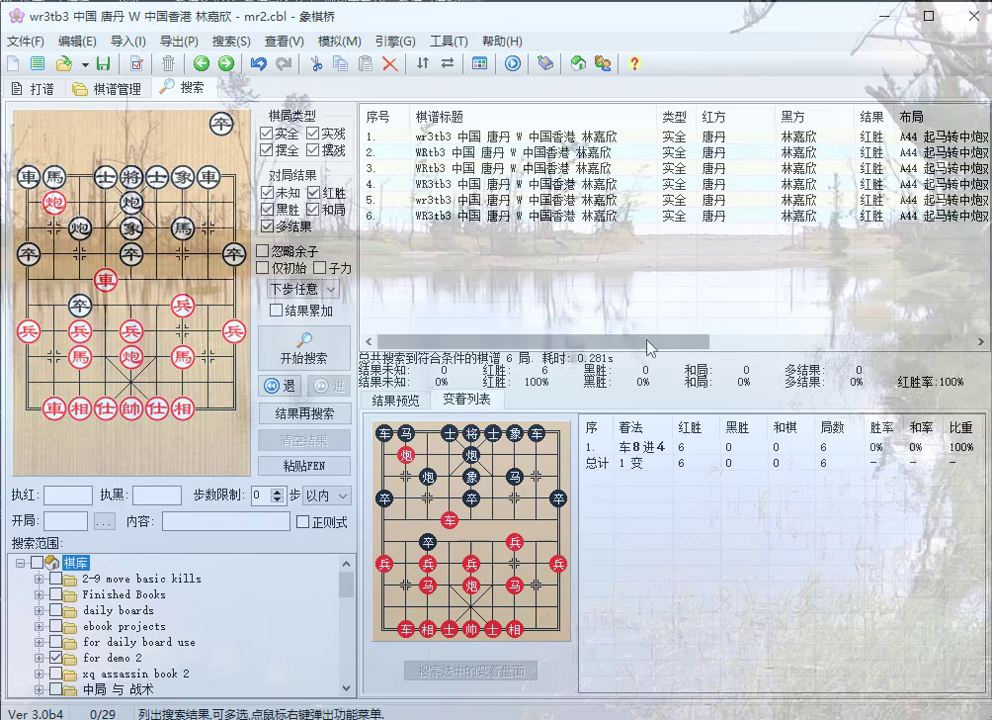
Examine the player, result, opening and library file details of the games found.
{"action": "left_click_drag", "start_coordinate": [648, 347], "coordinate": [843, 367]}
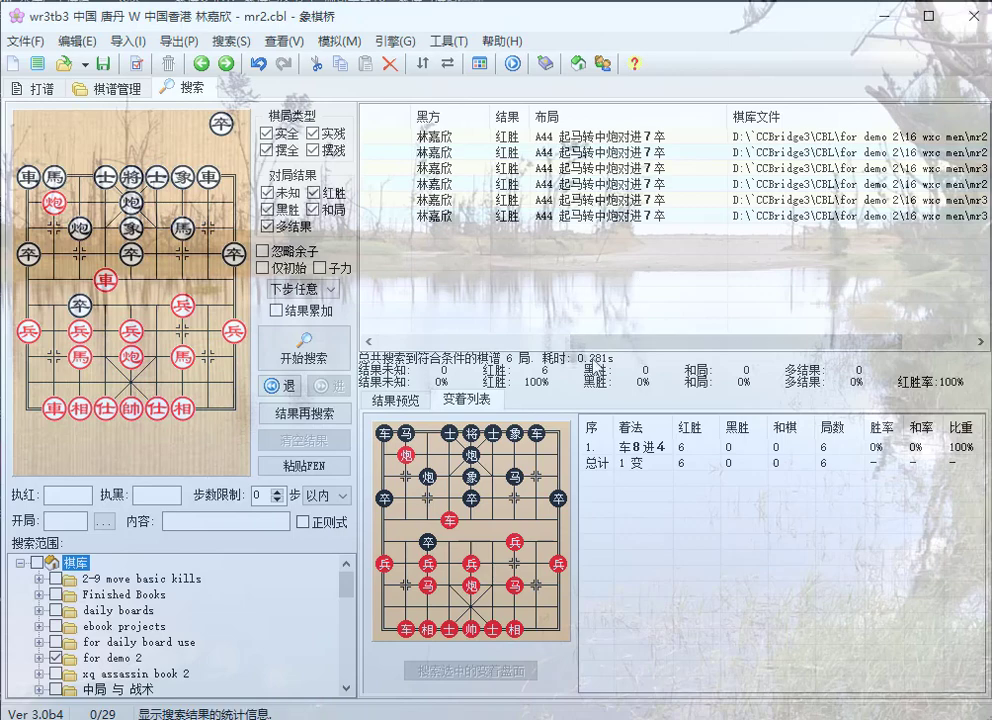
{"action": "left_click", "coordinate": [565, 343]}
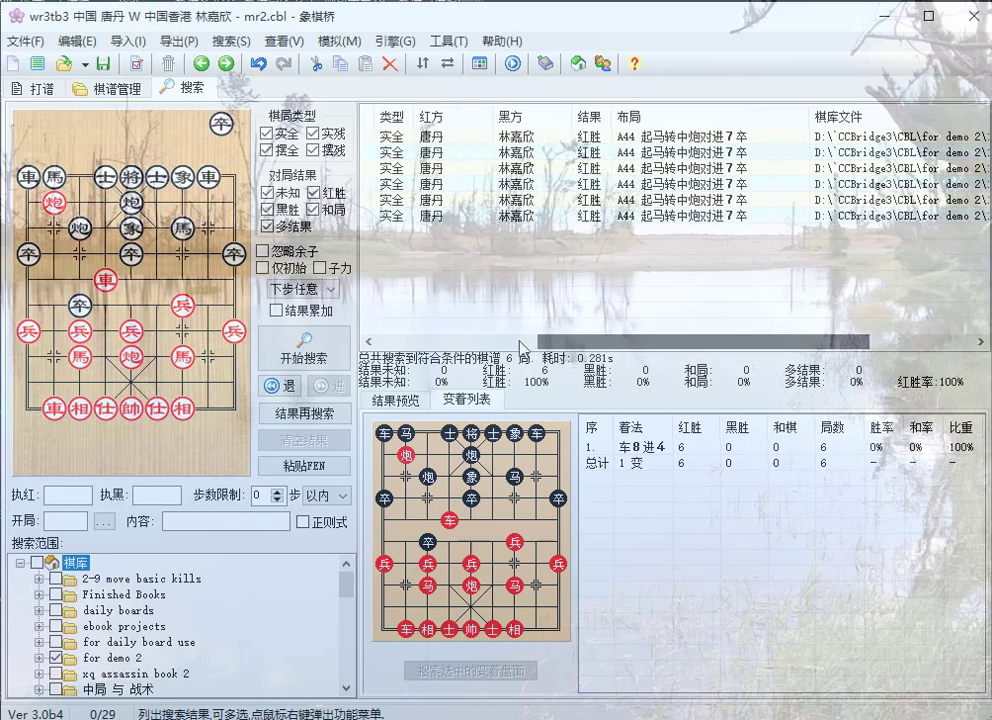
{"action": "left_click_drag", "start_coordinate": [569, 346], "coordinate": [456, 346]}
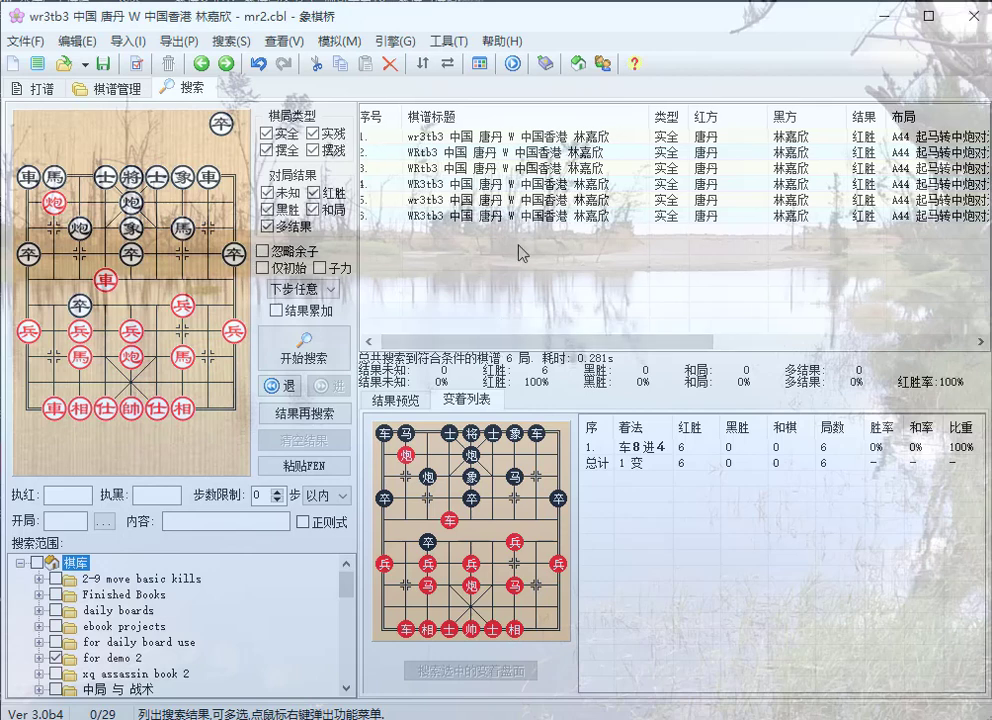
{"action": "left_click_drag", "start_coordinate": [531, 340], "coordinate": [580, 337]}
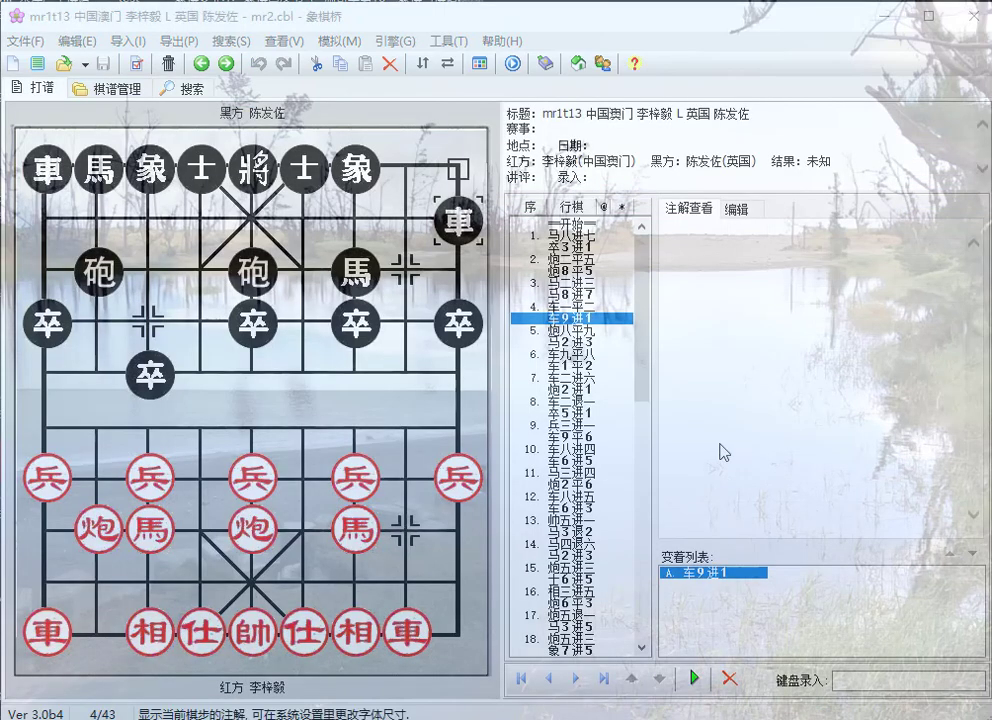
Copy the FEN after Black's fourth move, 车9进1, in game mr1t13, paste it into the search board and search for it.
{"action": "right_click", "coordinate": [375, 402]}
{"action": "left_click", "coordinate": [418, 405]}
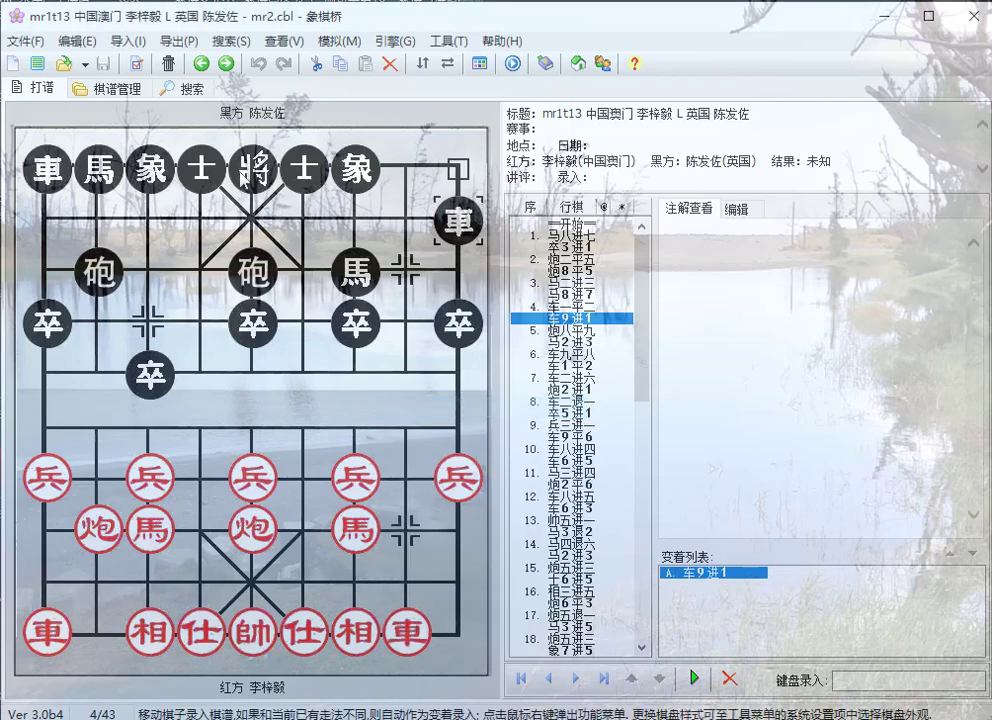
{"action": "left_click", "coordinate": [168, 91]}
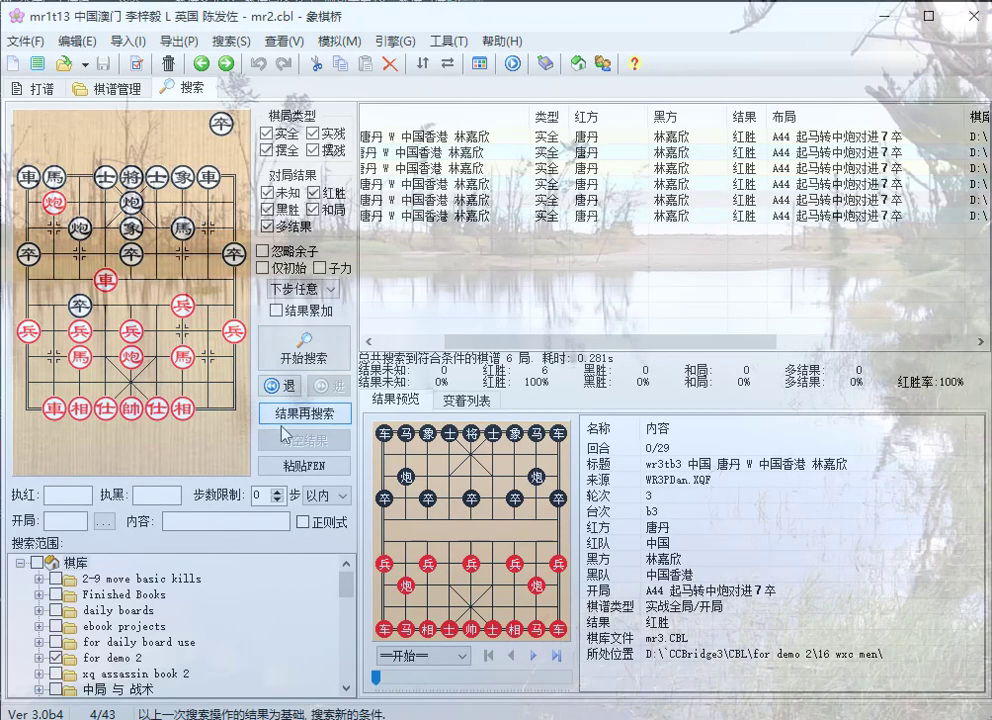
{"action": "left_click", "coordinate": [290, 466]}
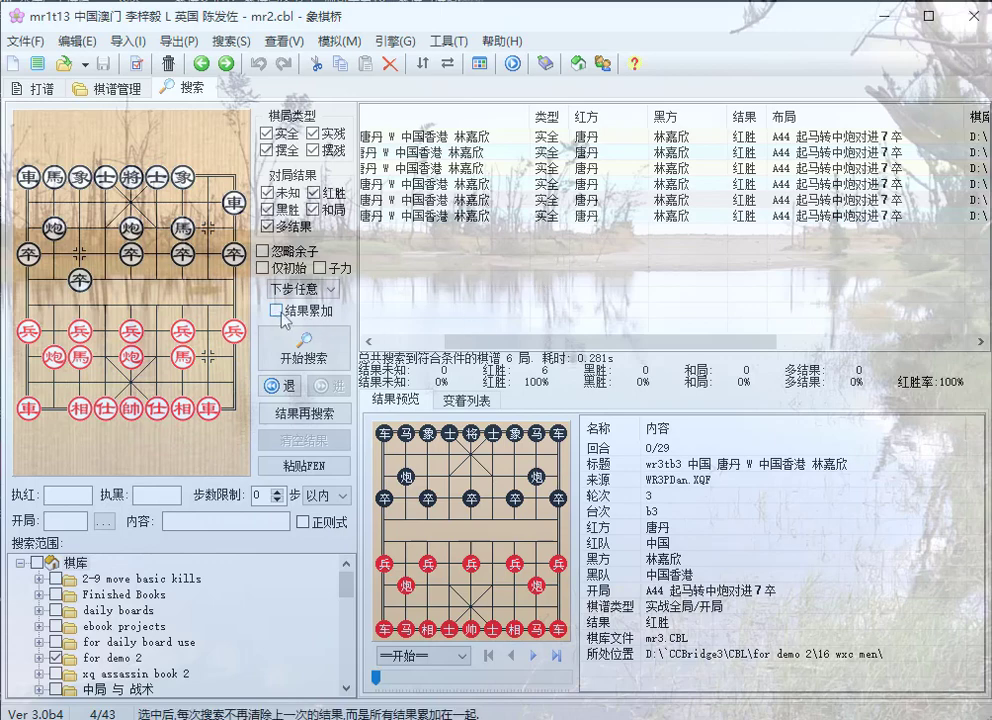
{"action": "left_click", "coordinate": [311, 357]}
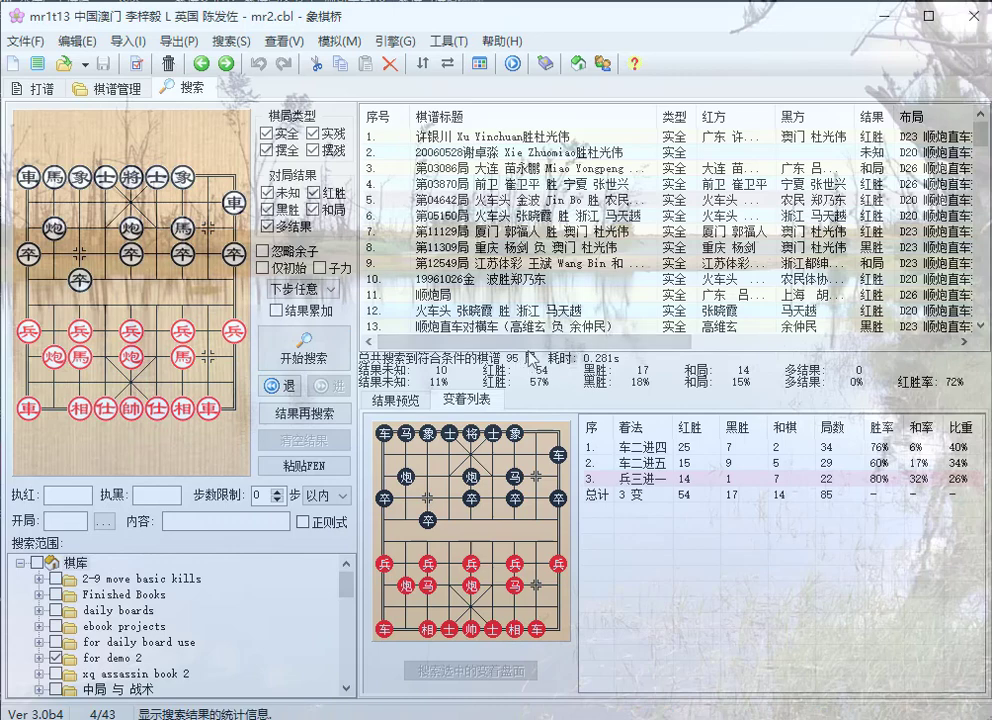
Check the openings and library files of the games found, and open game 第03870局 from jims_file.CBL.
{"action": "left_click_drag", "start_coordinate": [569, 341], "coordinate": [492, 225]}
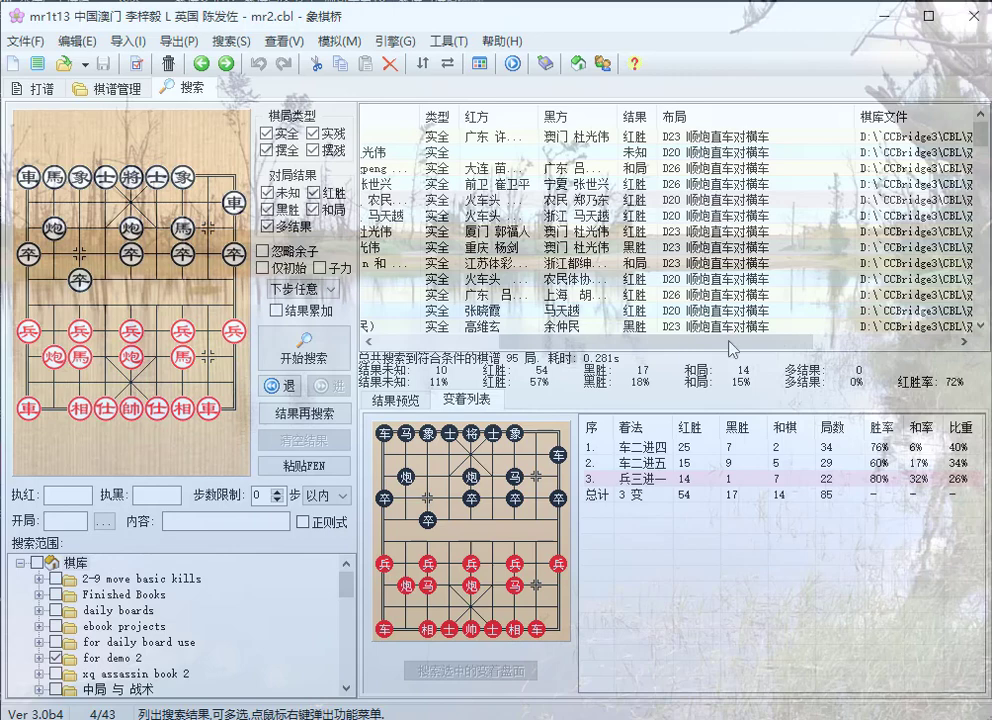
{"action": "left_click_drag", "start_coordinate": [750, 341], "coordinate": [975, 352]}
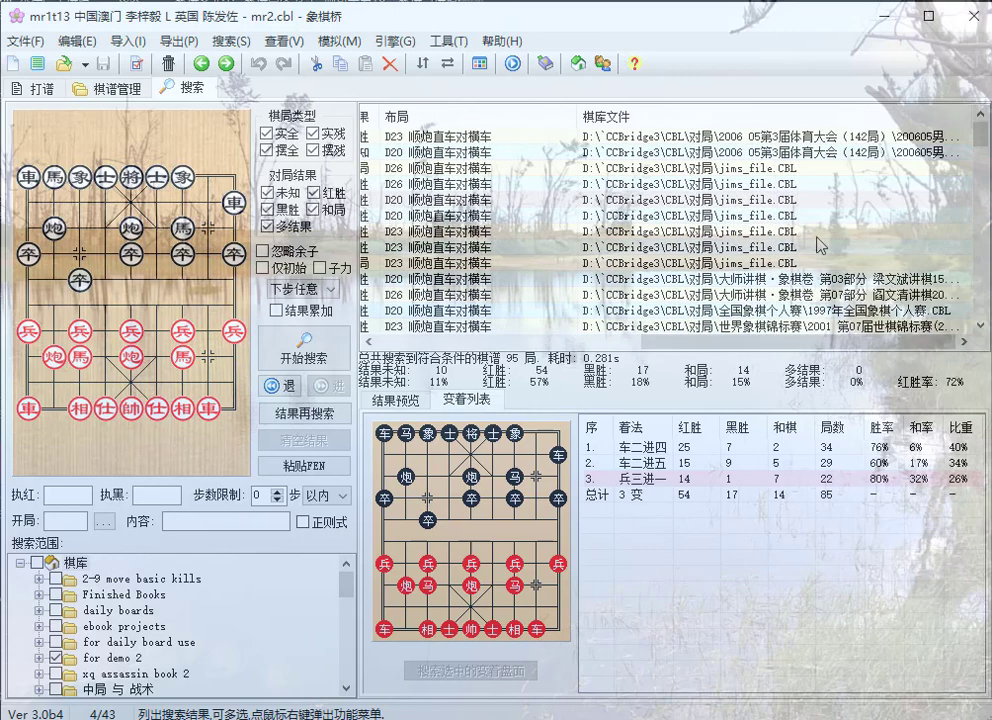
{"action": "left_click_drag", "start_coordinate": [793, 349], "coordinate": [408, 343]}
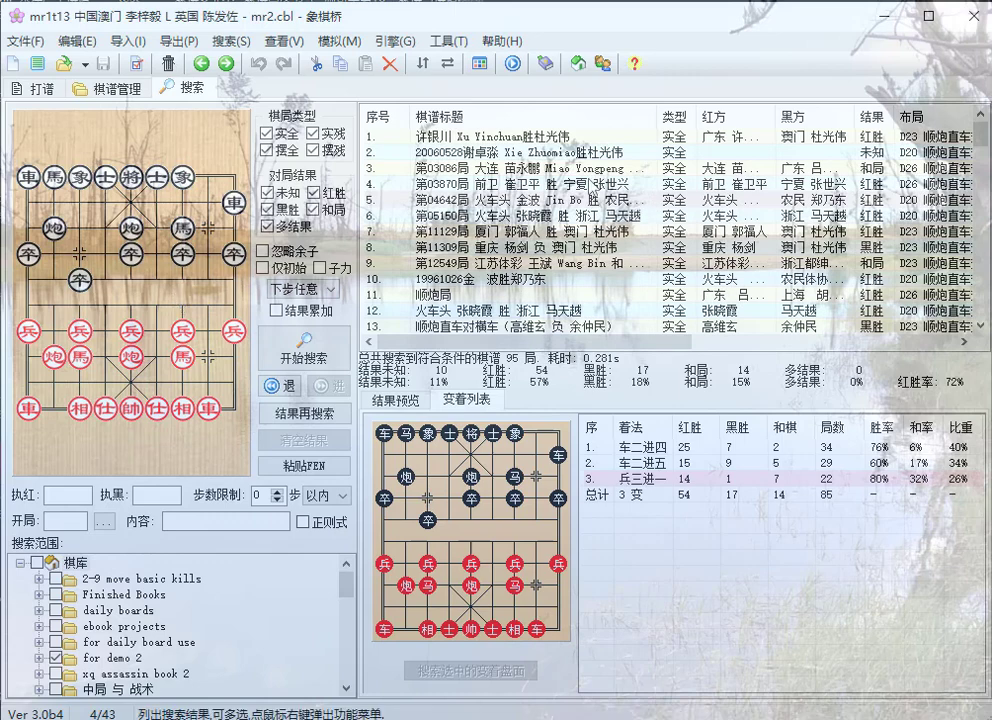
{"action": "left_click", "coordinate": [590, 185]}
{"action": "double_click", "coordinate": [590, 185]}
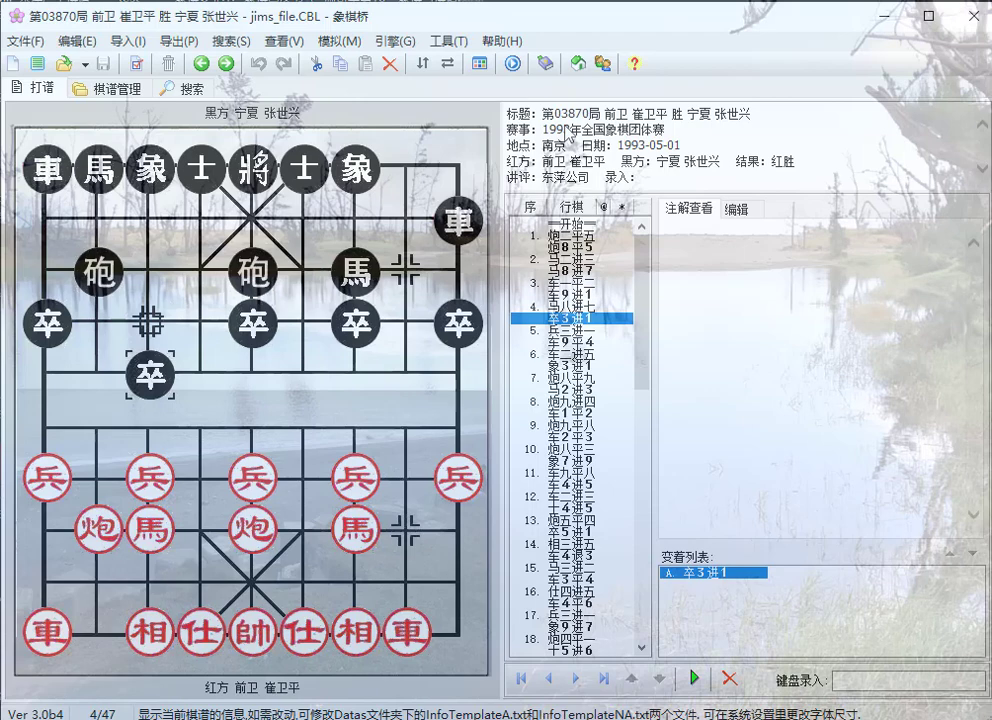
Return to the search to review the position's variation list, and look over the properties of game 第03870局.
{"action": "left_click", "coordinate": [188, 88]}
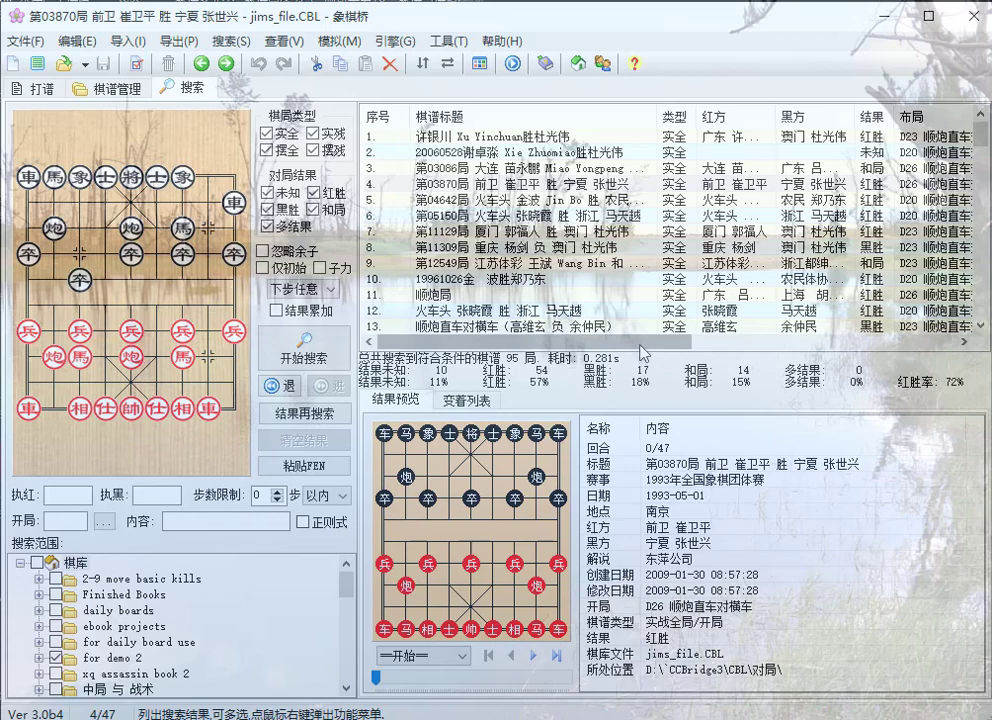
{"action": "left_click", "coordinate": [478, 400]}
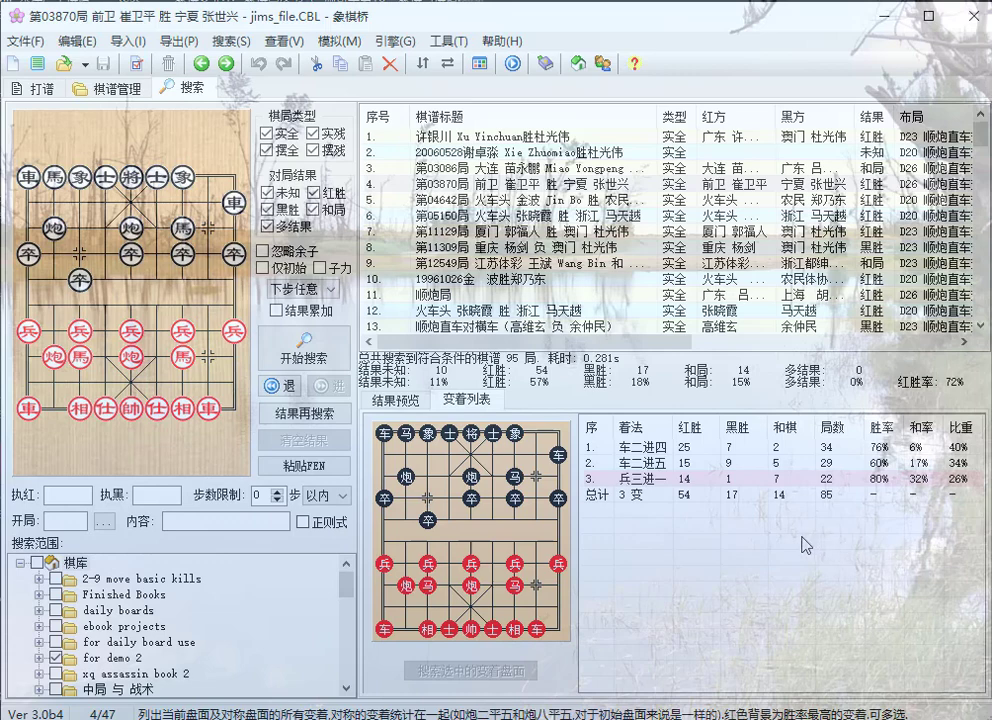
{"action": "left_click", "coordinate": [137, 66]}
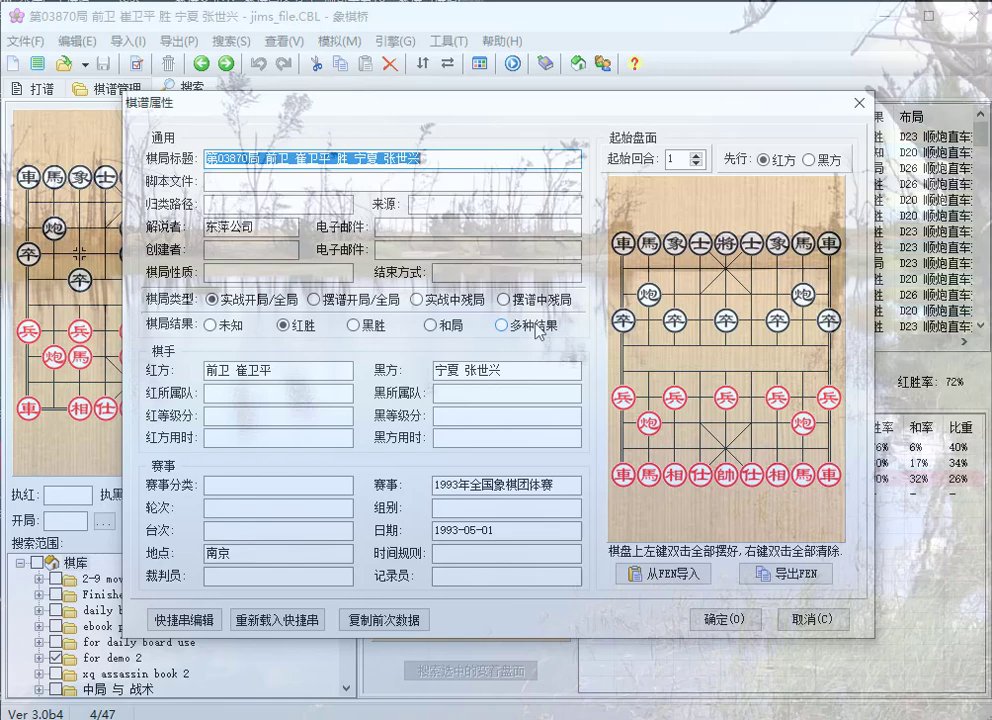
{"action": "left_click", "coordinate": [724, 619]}
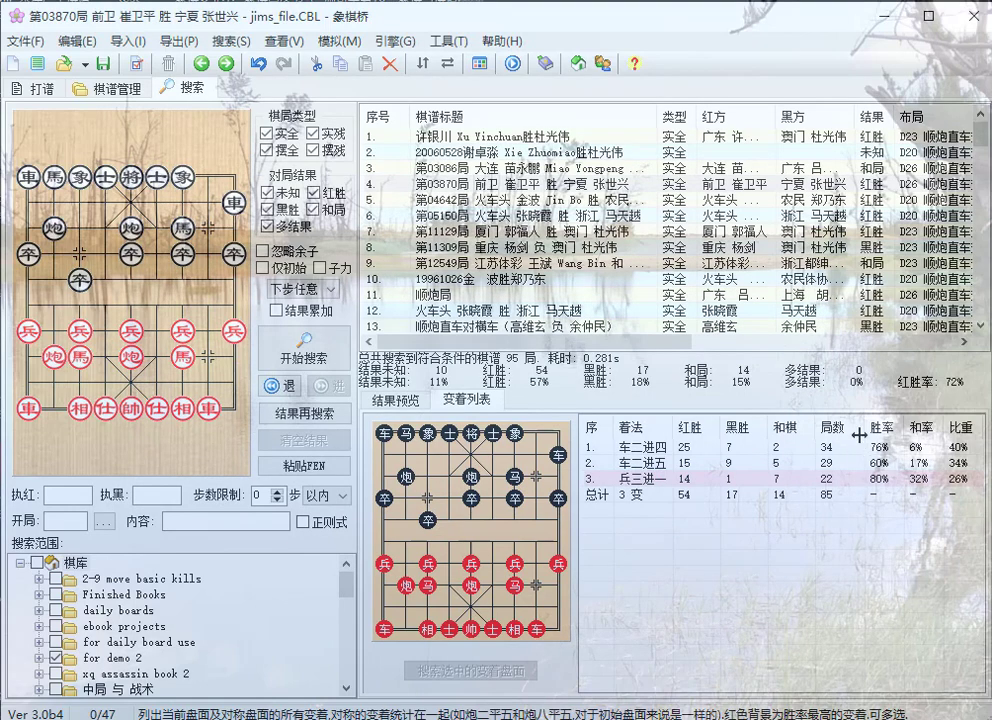
{"action": "key", "text": "alt+Tab"}
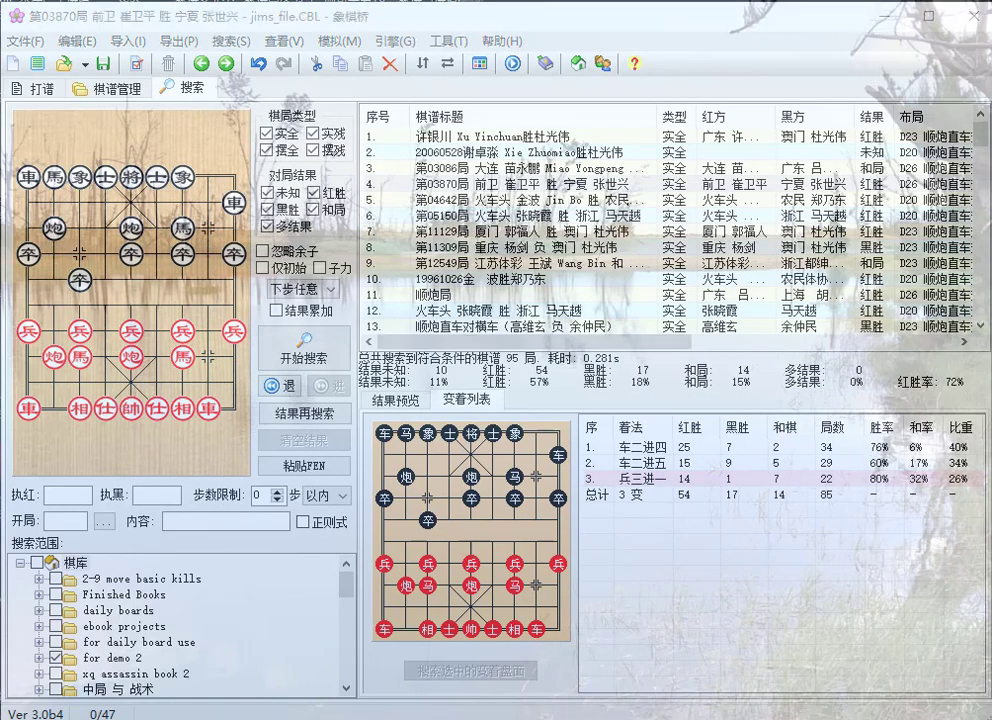